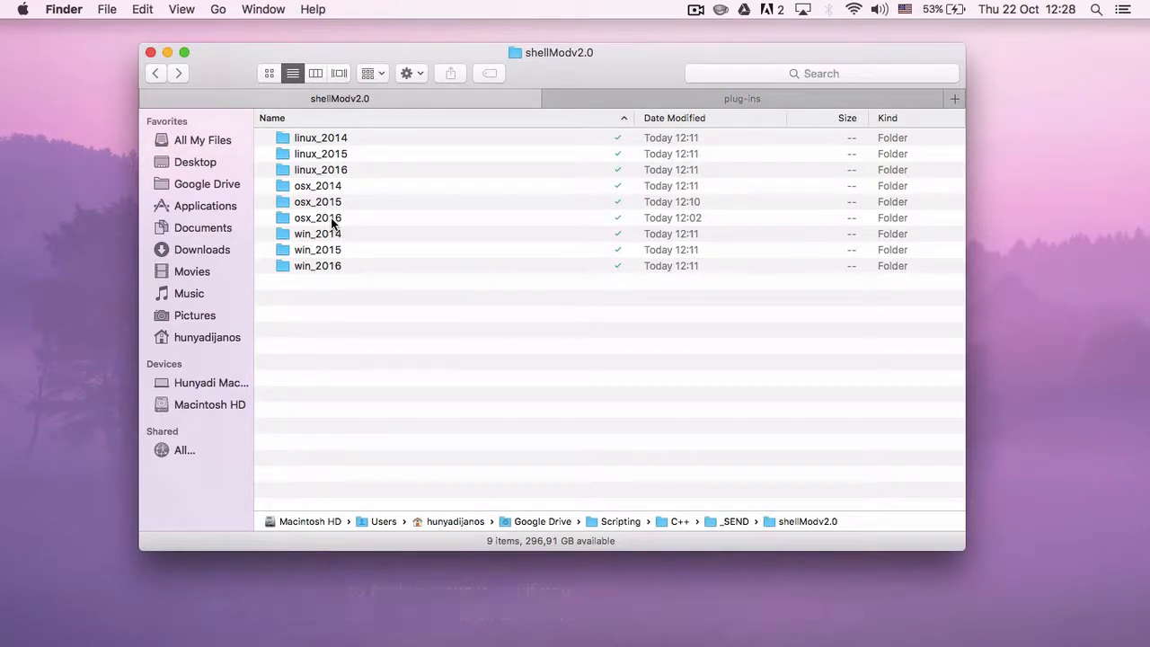
# - Copy shellMod.bundle from the osx_2016 folder into Maya's 2016 plug-ins folder
pyautogui.doubleClick(332, 220)
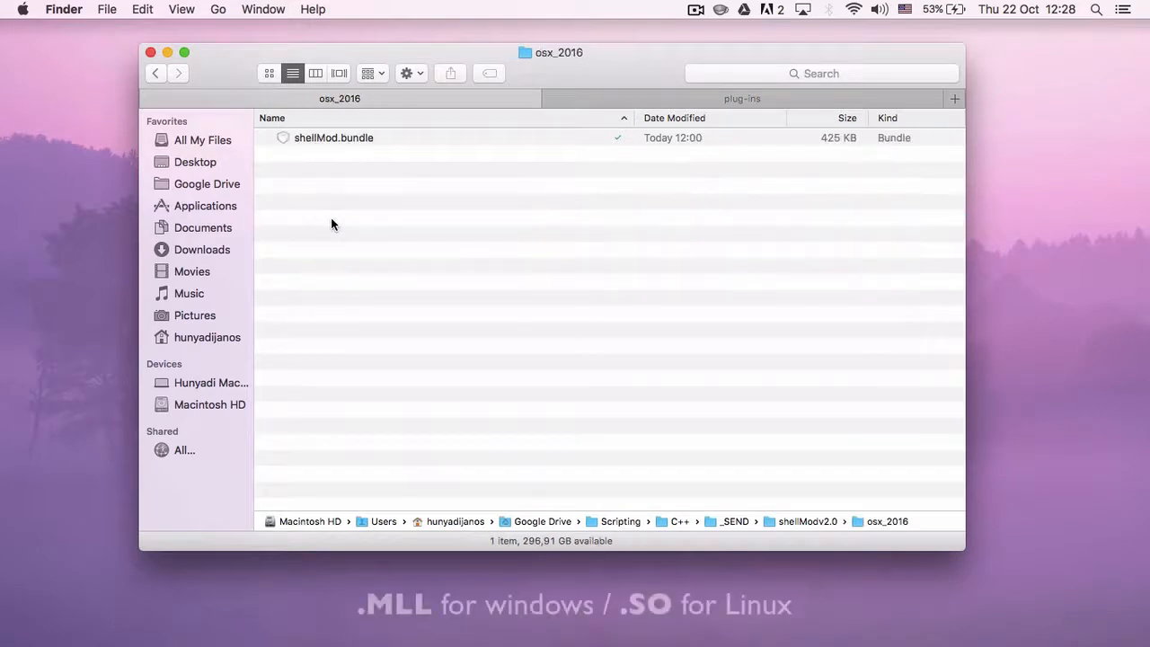
pyautogui.click(338, 141)
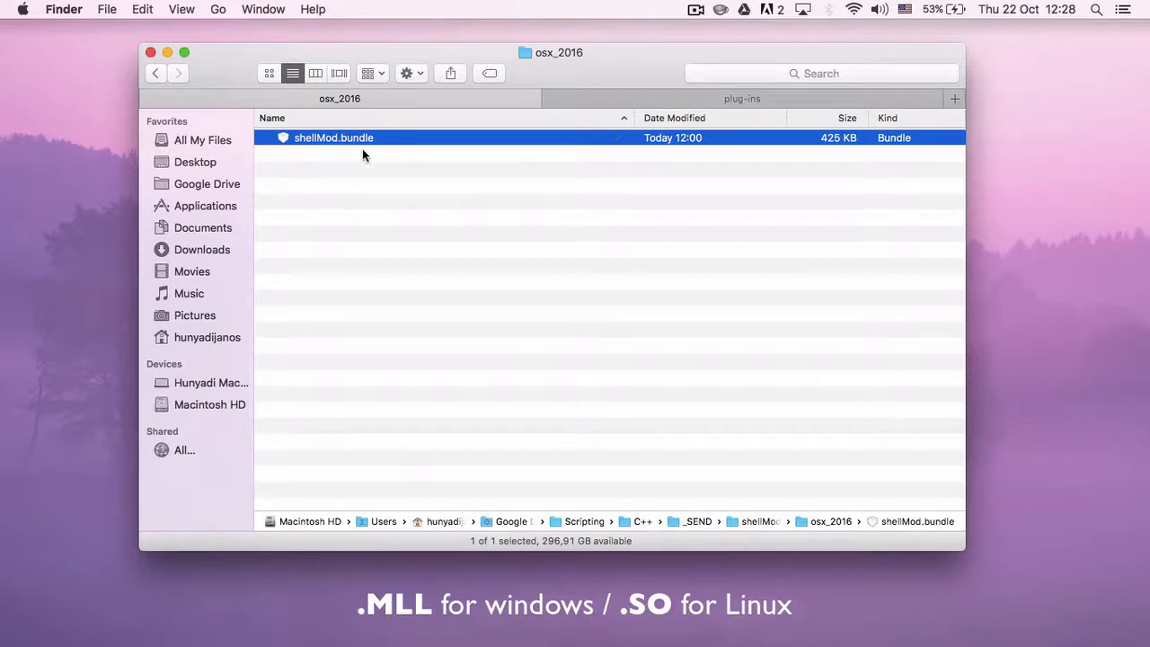
pyautogui.click(652, 101)
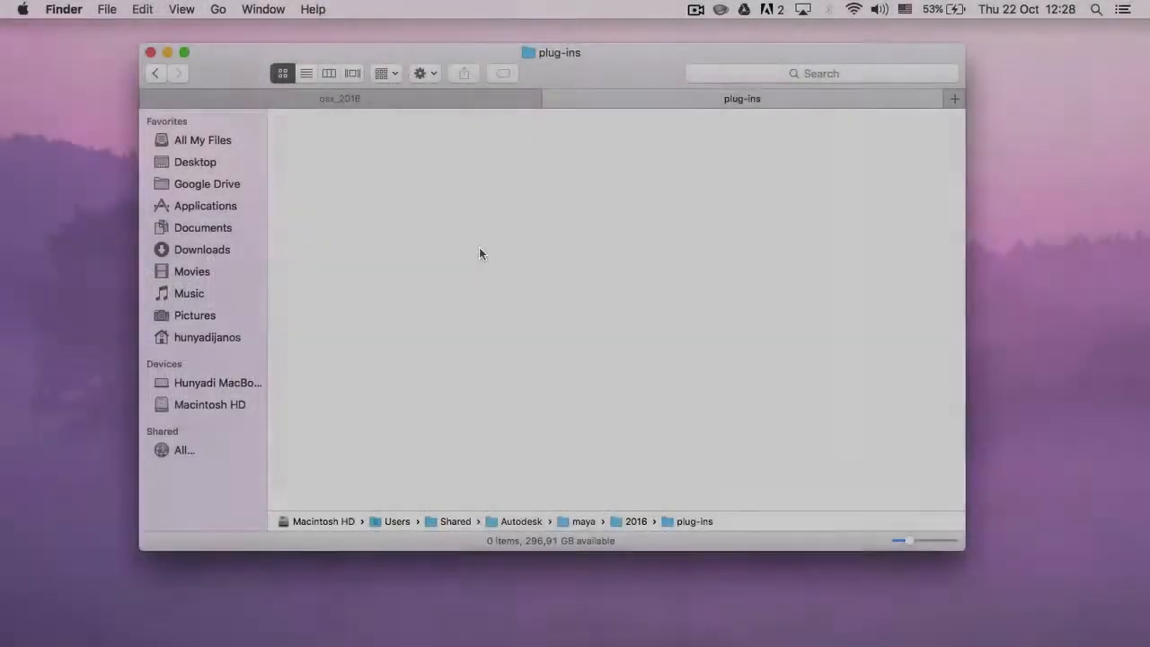
pyautogui.press('super+v')
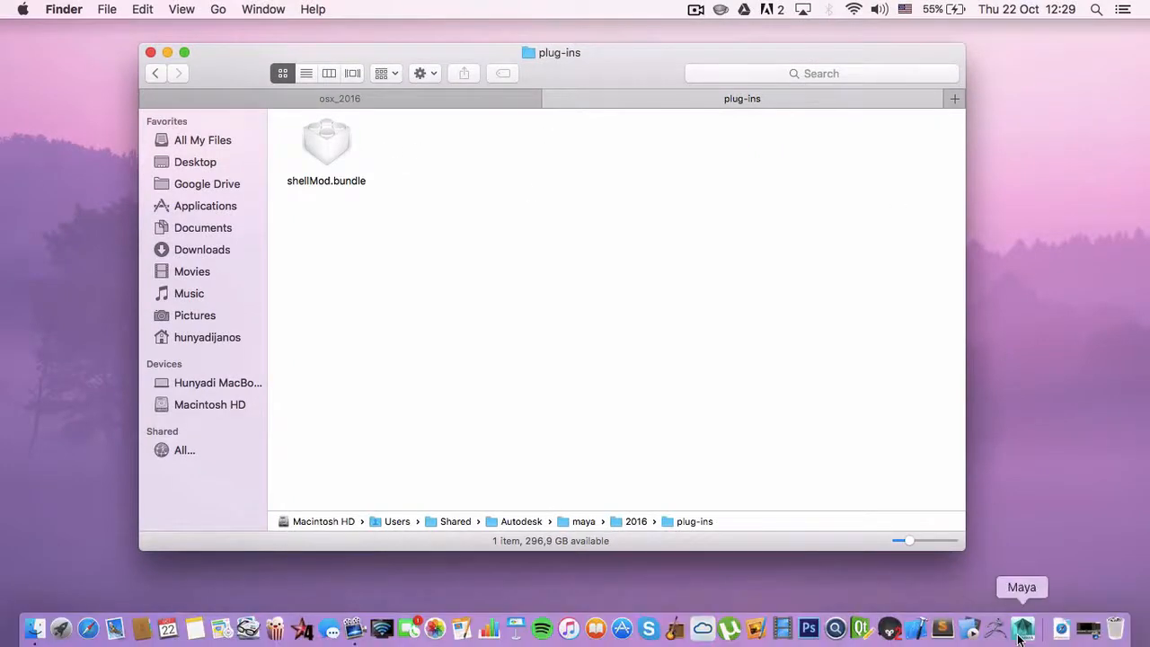
# - Launch Maya and open the Plug-in Manager
pyautogui.click(1020, 638)
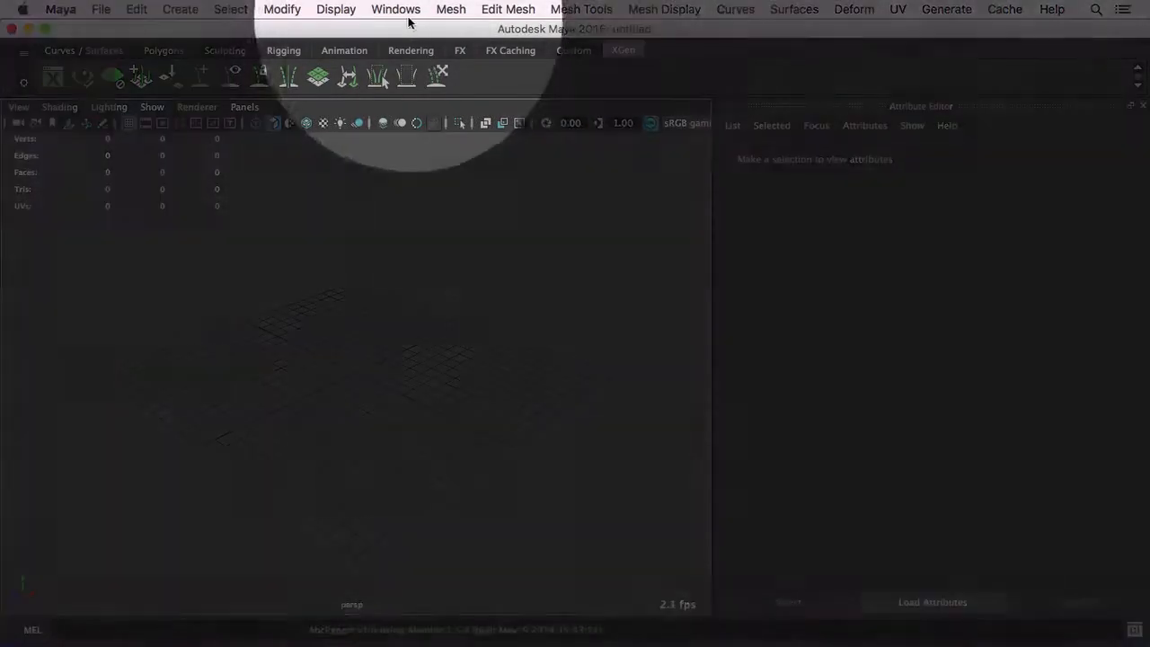
pyautogui.click(395, 9)
pyautogui.moveTo(432, 118)
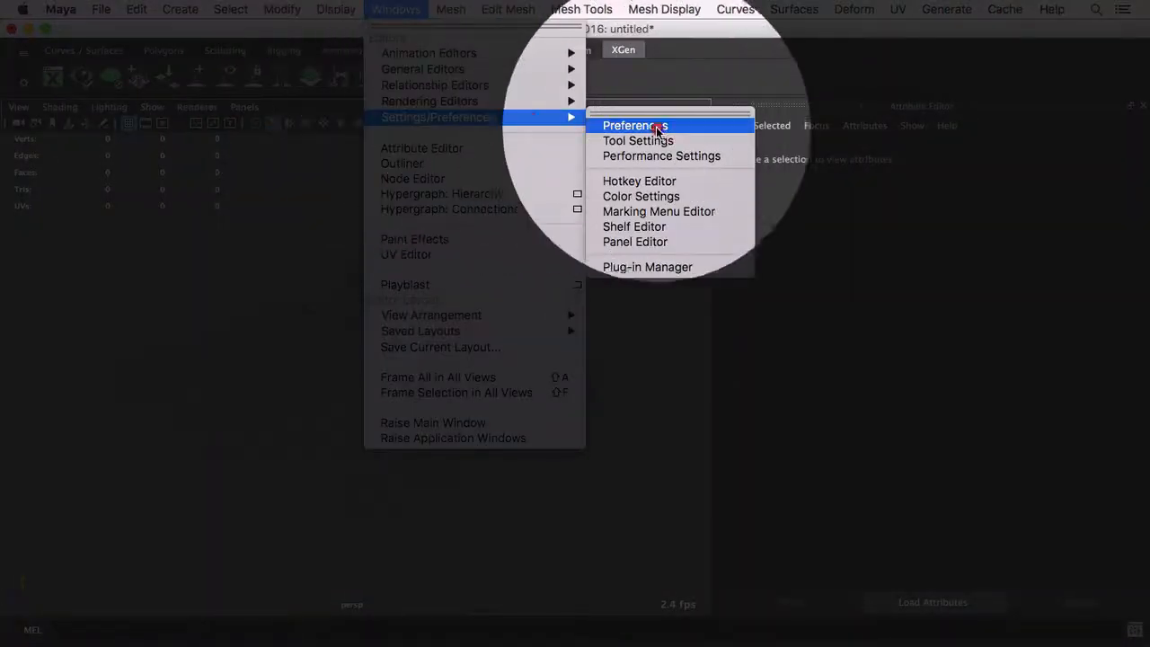
pyautogui.click(678, 267)
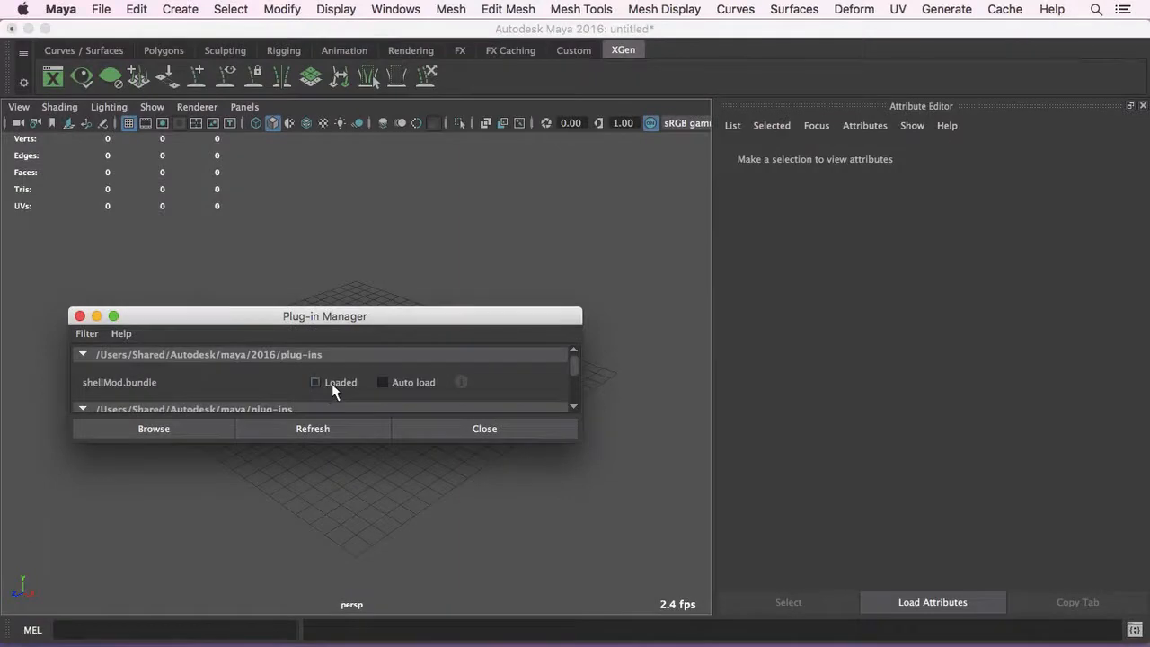
# - Load shellMod.bundle with auto load enabled, check the CreativeCase shelf, and close the Plug-in Manager
pyautogui.click(329, 382)
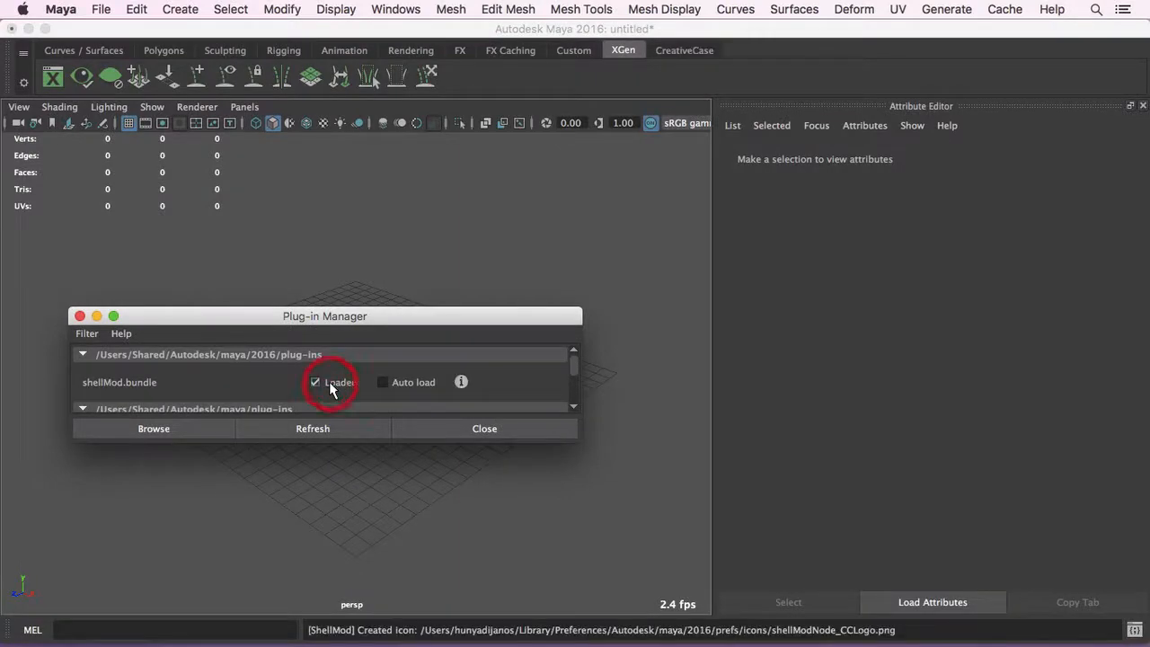
pyautogui.click(403, 383)
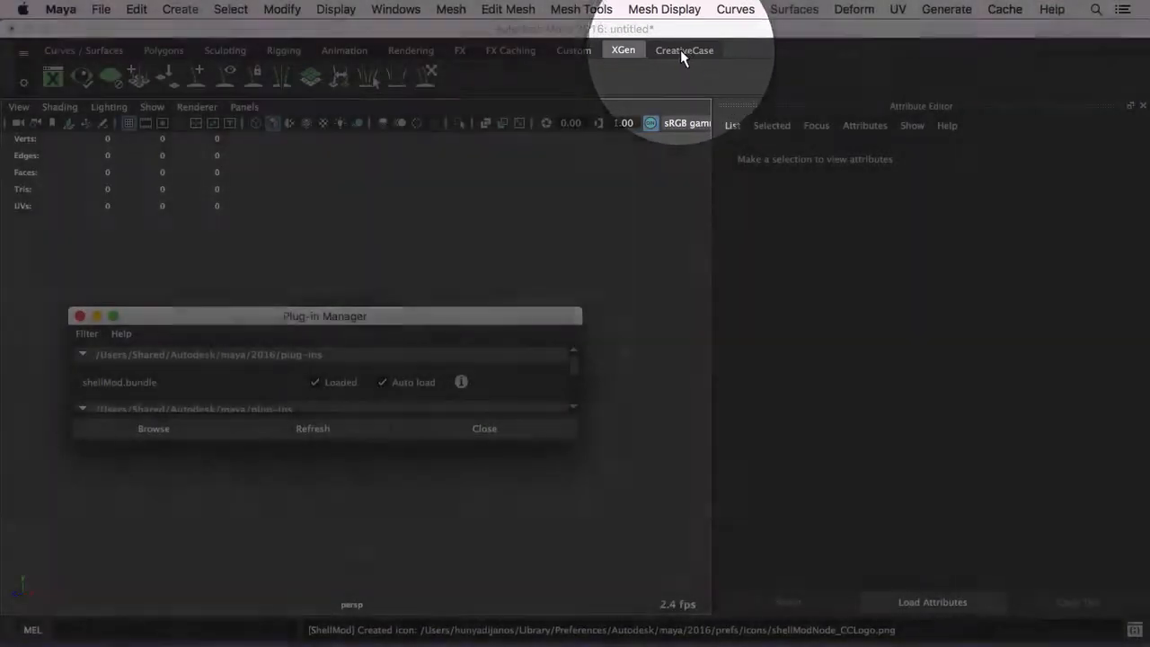
pyautogui.click(680, 50)
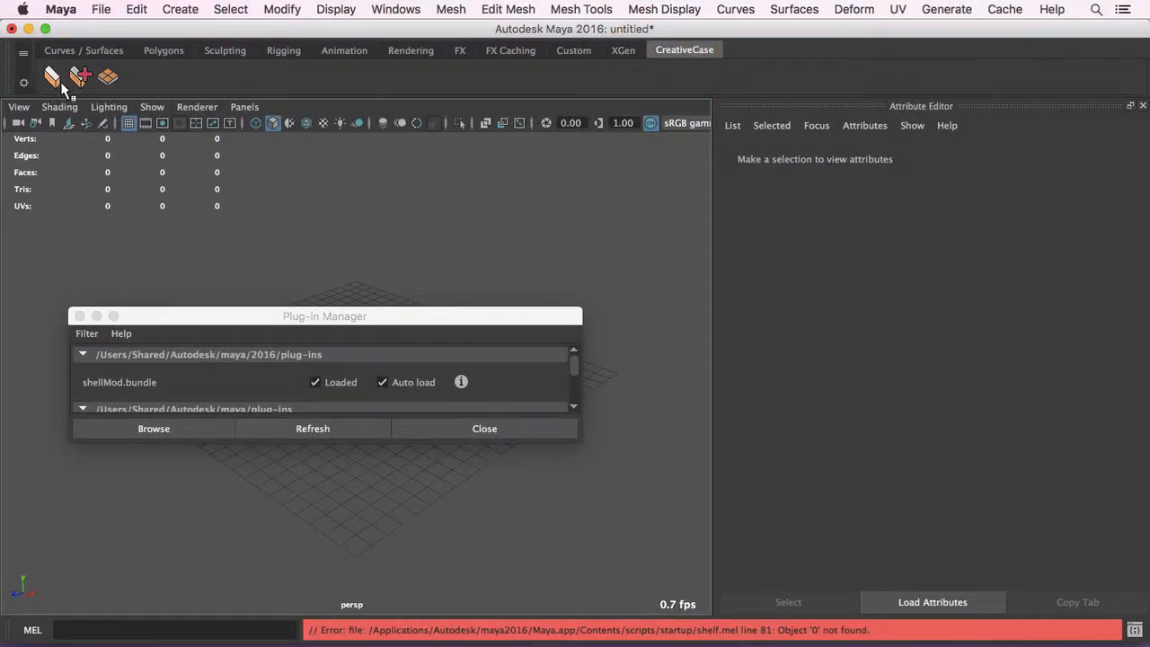
pyautogui.click(80, 316)
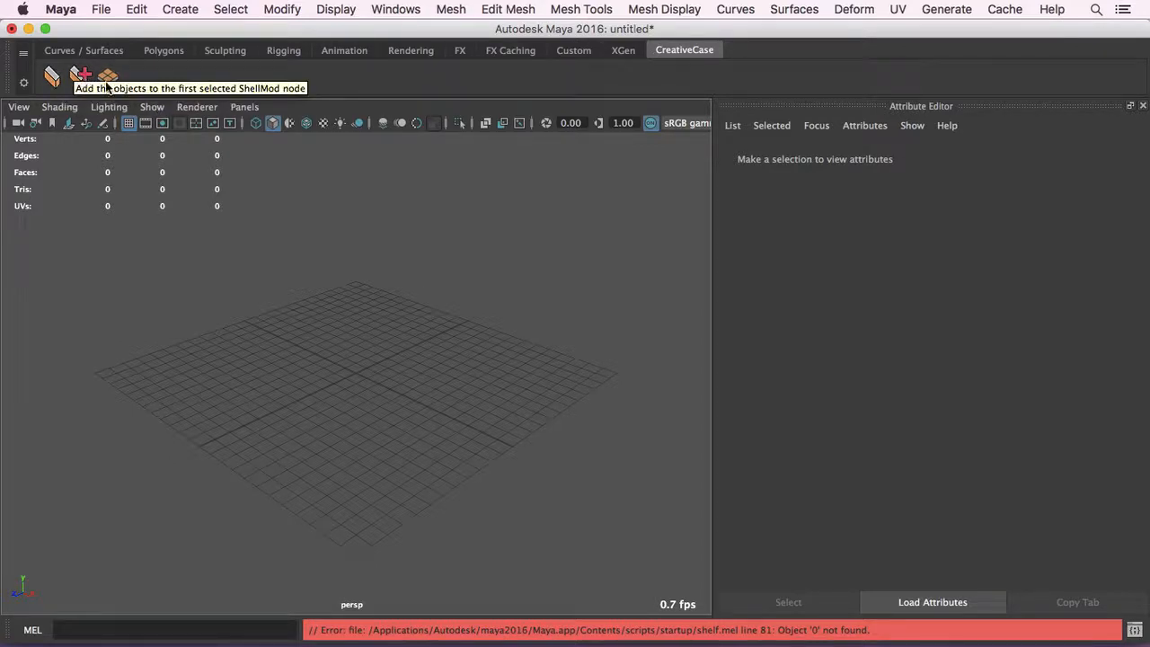
# - Create a long, narrow polygon plane across the middle of the grid
pyautogui.click(160, 50)
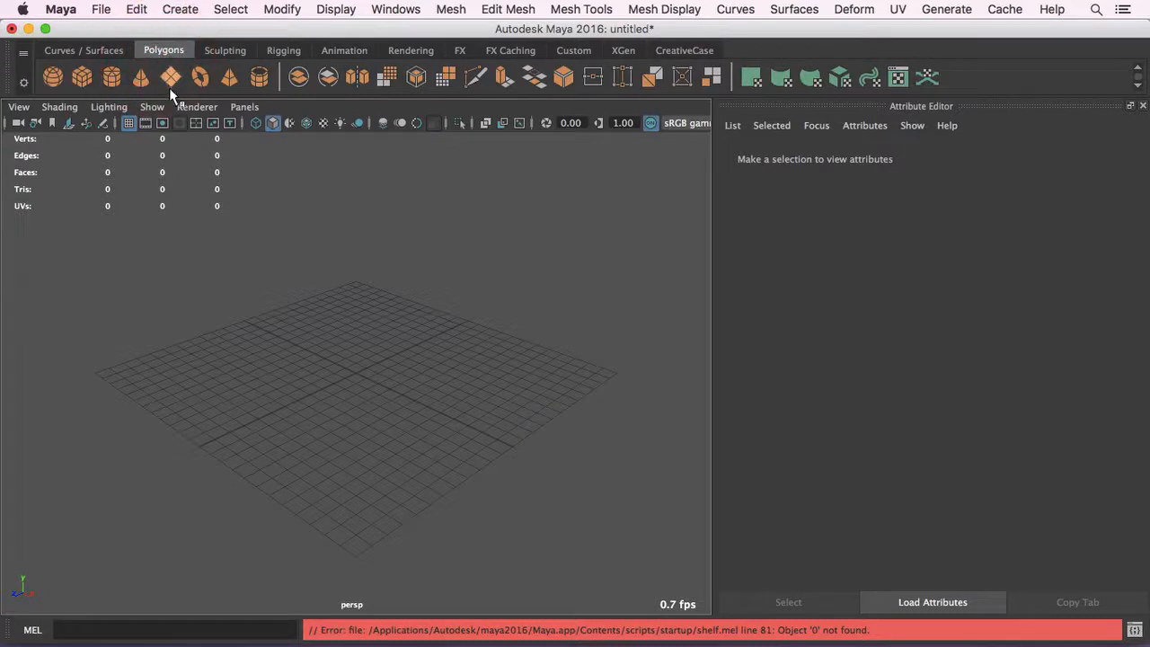
pyautogui.click(172, 77)
pyautogui.keyDown('alt'); pyautogui.moveTo(347, 325); pyautogui.dragTo(371, 334); pyautogui.keyUp('alt')
pyautogui.moveTo(262, 339); pyautogui.dragTo(429, 398)
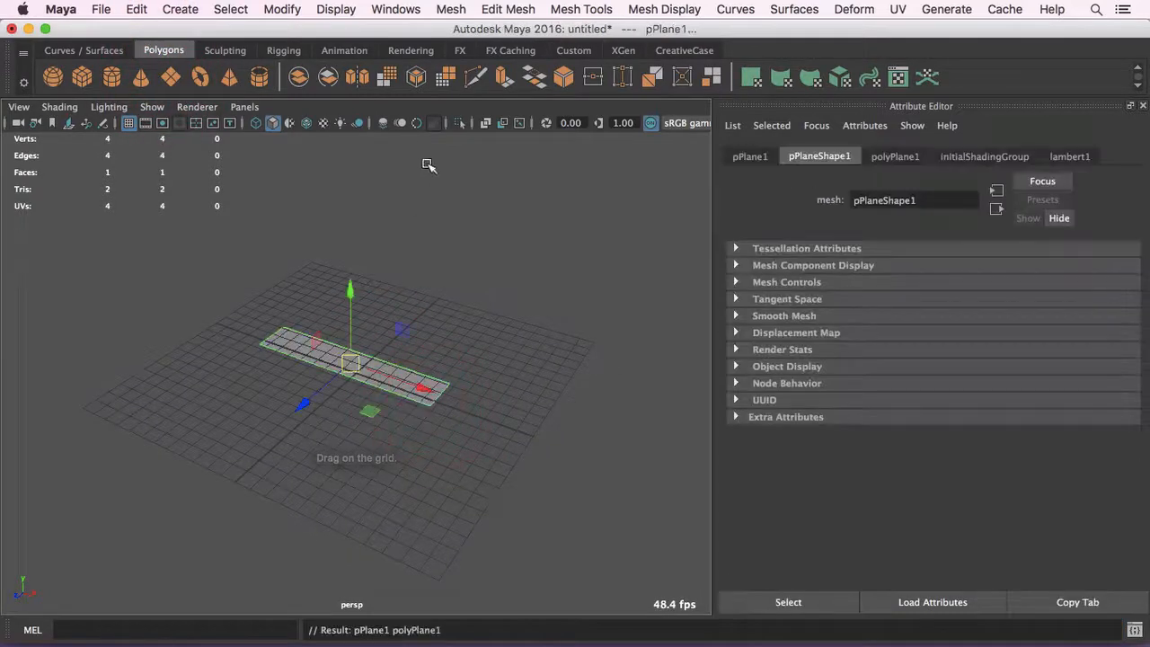
# - Turn on viewport multisample anti-aliasing and raise the plane above the grid
pyautogui.click(417, 125)
pyautogui.keyDown('alt'); pyautogui.moveTo(386, 346); pyautogui.dragTo(415, 295); pyautogui.keyUp('alt')
pyautogui.moveTo(350, 280); pyautogui.dragTo(350, 203)
# - Add a ShellMod modifier to the selected plane and show the shellModNode1 attributes
pyautogui.click(685, 50)
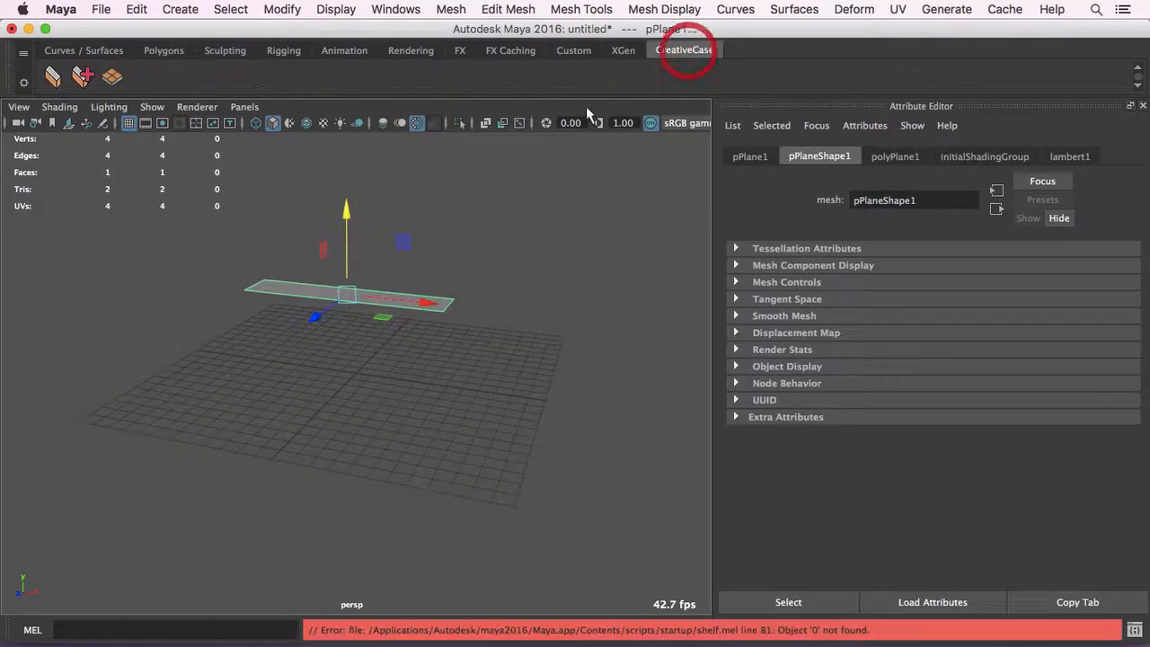
pyautogui.keyDown('alt'); pyautogui.moveTo(458, 224); pyautogui.dragTo(477, 213); pyautogui.keyUp('alt')
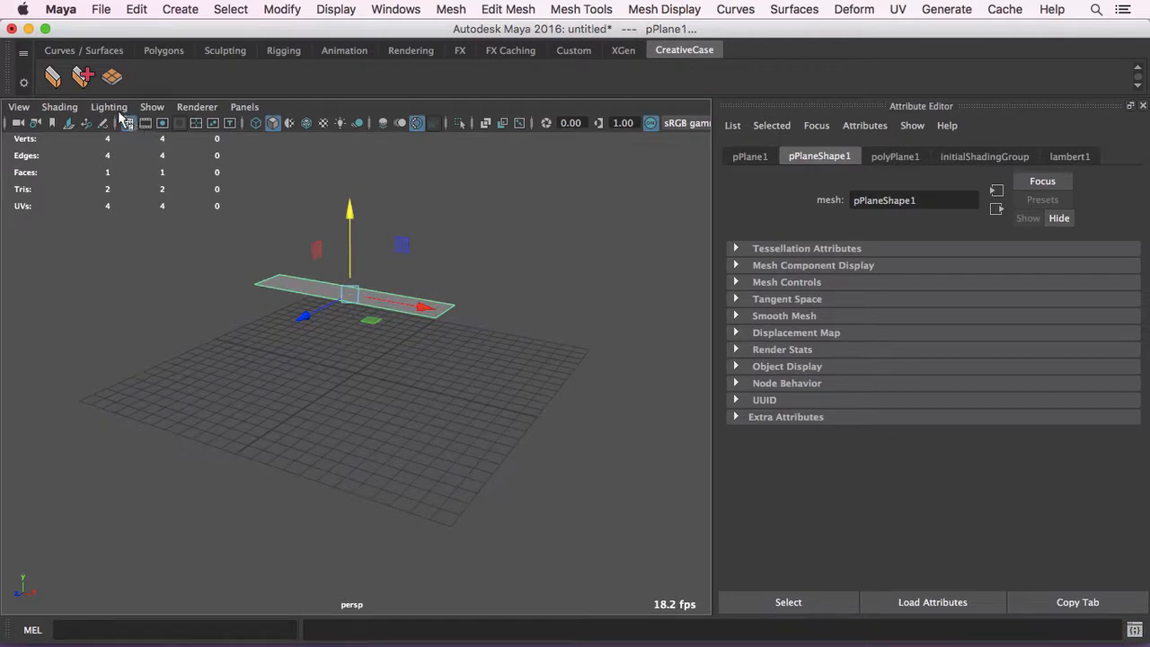
pyautogui.click(56, 84)
pyautogui.keyDown('alt'); pyautogui.moveTo(486, 343); pyautogui.dragTo(497, 344); pyautogui.keyUp('alt')
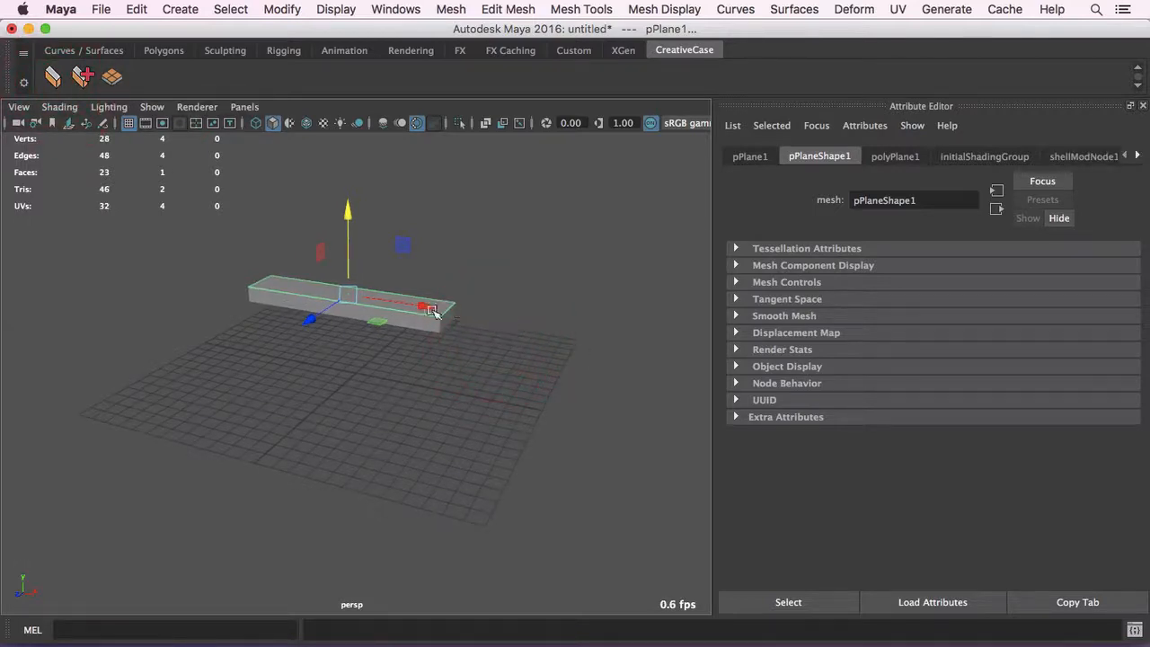
pyautogui.keyDown('alt'); pyautogui.moveTo(432, 310); pyautogui.dragTo(483, 313); pyautogui.keyUp('alt')
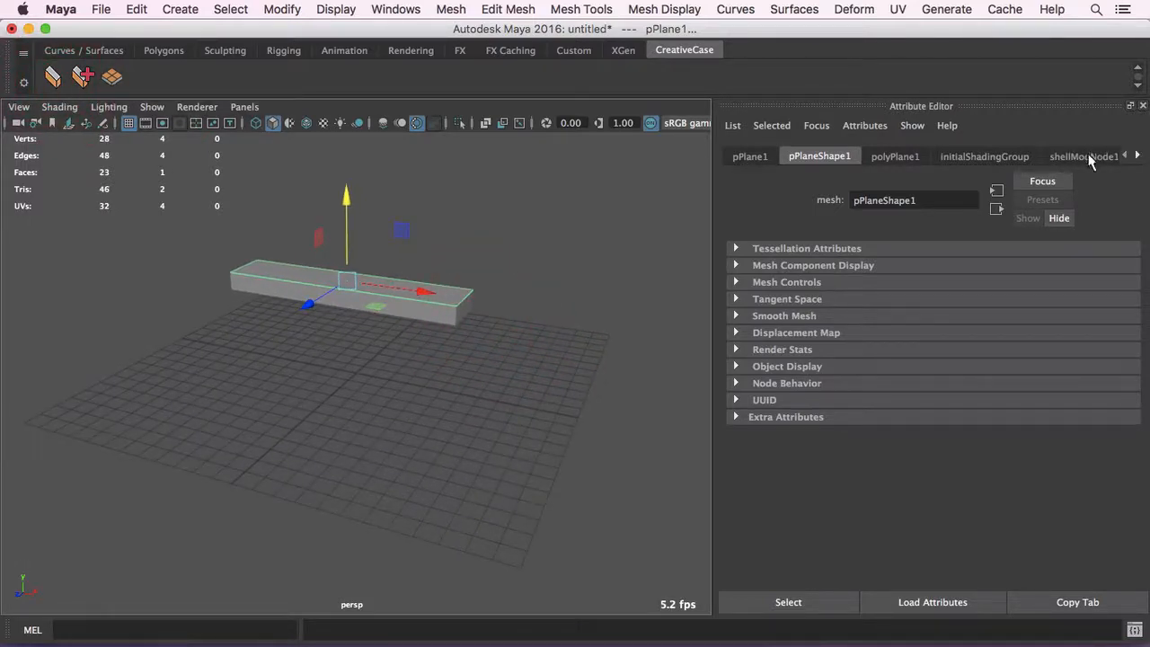
pyautogui.click(1089, 157)
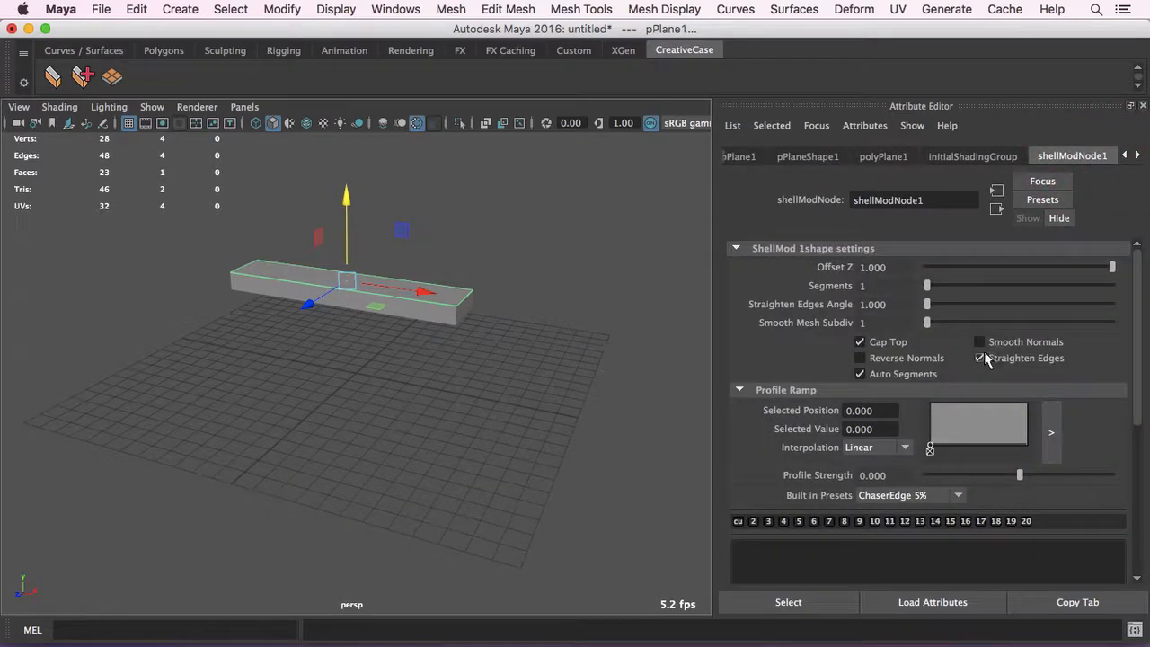
# - Turn on wireframe on shaded and get a closer look at the shelled plane's edges
pyautogui.keyDown('alt'); pyautogui.moveTo(398, 223); pyautogui.dragTo(314, 233); pyautogui.keyUp('alt')
pyautogui.keyDown('alt'); pyautogui.moveTo(313, 233); pyautogui.dragTo(406, 246, button='right'); pyautogui.keyUp('alt')
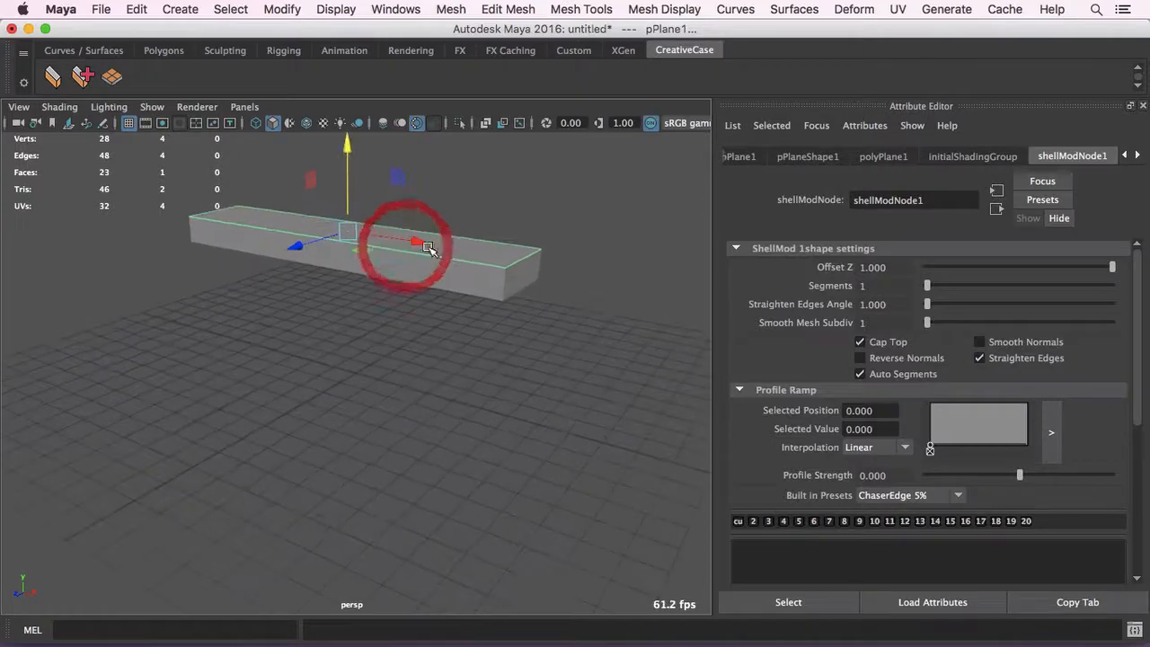
pyautogui.keyDown('alt'); pyautogui.moveTo(429, 250); pyautogui.dragTo(384, 298, button='middle'); pyautogui.keyUp('alt')
pyautogui.click(306, 126)
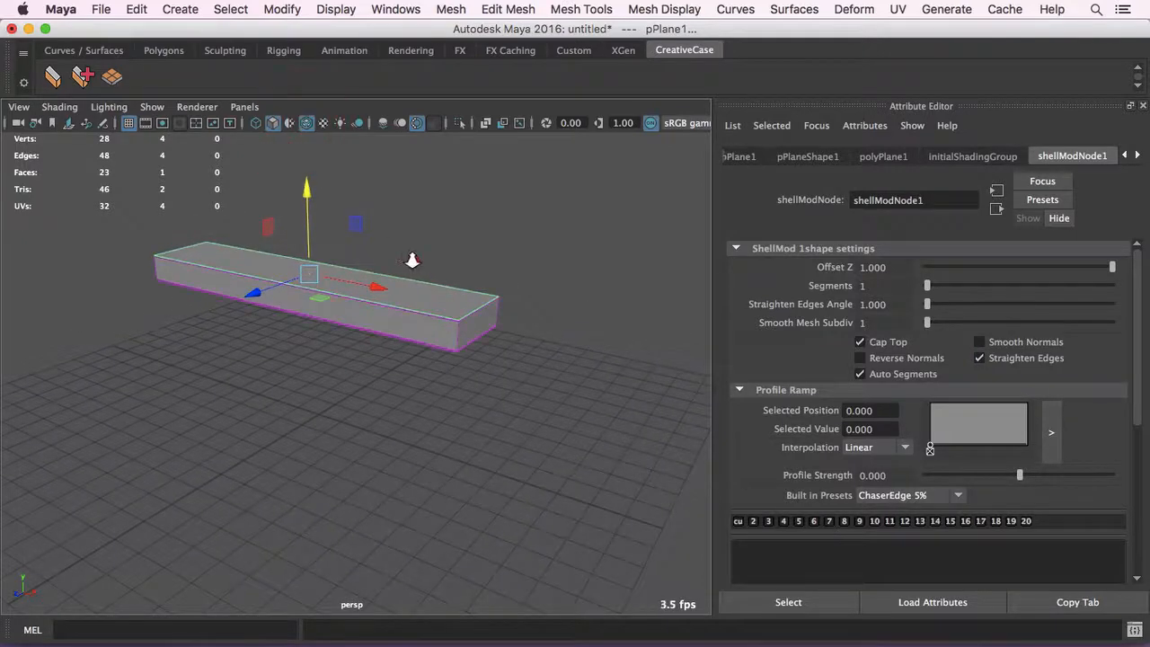
pyautogui.keyDown('alt'); pyautogui.moveTo(411, 259); pyautogui.dragTo(531, 260, button='right'); pyautogui.keyUp('alt')
pyautogui.keyDown('alt'); pyautogui.moveTo(532, 260); pyautogui.dragTo(488, 347, button='middle'); pyautogui.keyUp('alt')
pyautogui.keyDown('alt'); pyautogui.moveTo(444, 323); pyautogui.dragTo(534, 324, button='right'); pyautogui.keyUp('alt')
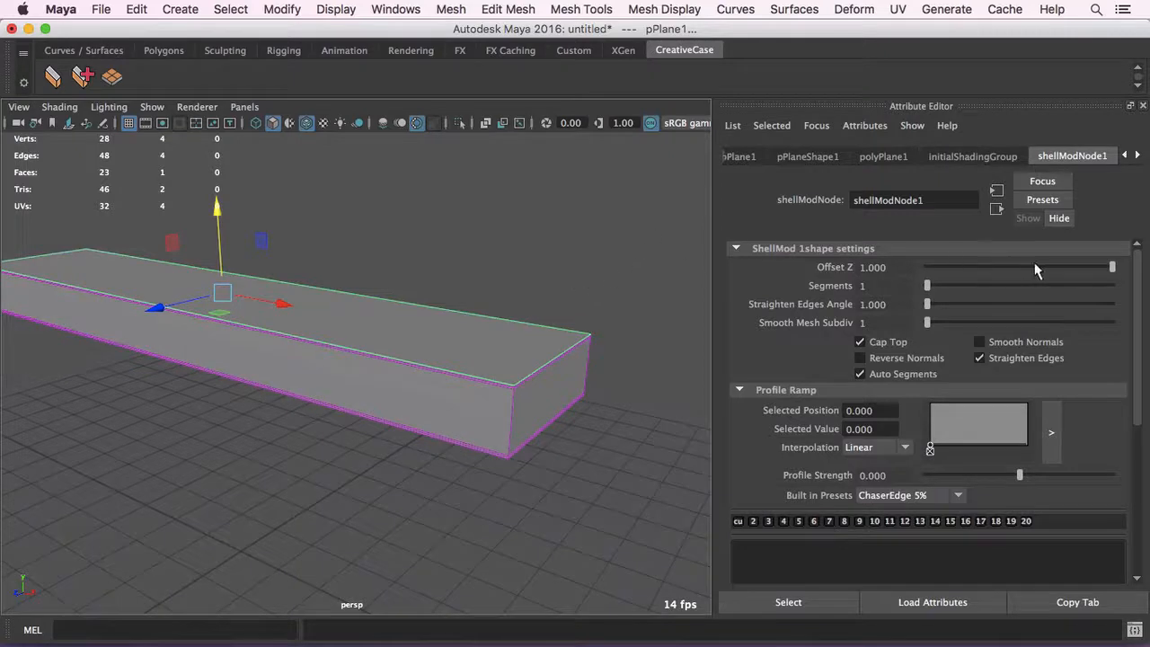
# - Try out the shell's Offset Z setting, leaving it at 1.000
pyautogui.moveTo(1057, 267); pyautogui.dragTo(1147, 269)
pyautogui.keyDown('alt'); pyautogui.moveTo(511, 290); pyautogui.dragTo(554, 297, button='right'); pyautogui.keyUp('alt')
pyautogui.keyDown('alt'); pyautogui.moveTo(561, 294); pyautogui.dragTo(593, 282, button='middle'); pyautogui.keyUp('alt')
pyautogui.keyDown('alt'); pyautogui.moveTo(593, 282); pyautogui.dragTo(527, 272, button='right'); pyautogui.keyUp('alt')
pyautogui.moveTo(1111, 268); pyautogui.dragTo(1144, 268)
pyautogui.keyDown('alt'); pyautogui.moveTo(510, 279); pyautogui.dragTo(488, 282); pyautogui.keyUp('alt')
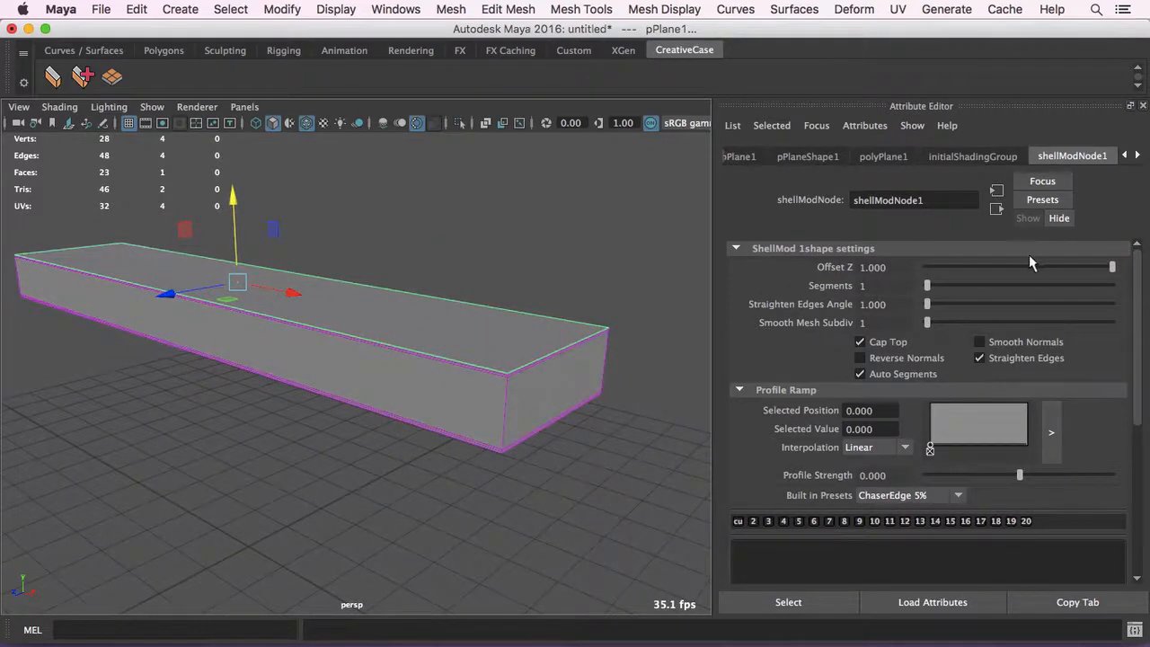
# - Examine the support edge loops along the shell's upper and lower borders at the near corner
pyautogui.keyDown('alt'); pyautogui.moveTo(482, 300); pyautogui.dragTo(512, 303); pyautogui.keyUp('alt')
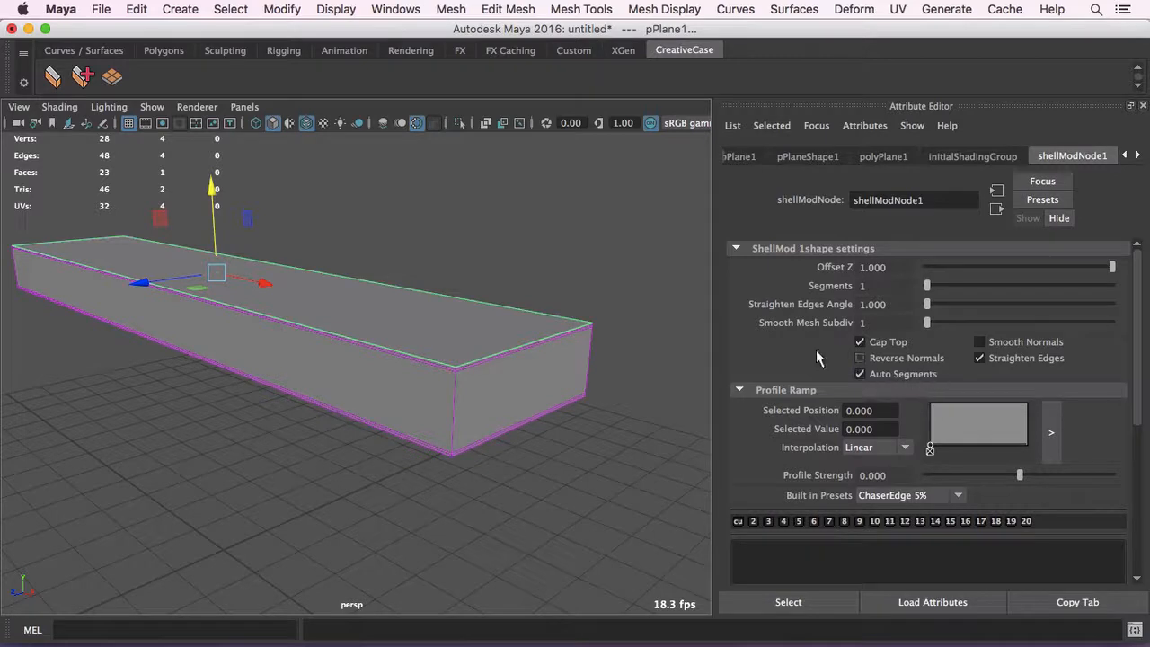
pyautogui.keyDown('alt'); pyautogui.moveTo(514, 329); pyautogui.dragTo(545, 329); pyautogui.keyUp('alt')
pyautogui.keyDown('alt'); pyautogui.moveTo(368, 321); pyautogui.dragTo(408, 326, button='right'); pyautogui.keyUp('alt')
pyautogui.keyDown('alt'); pyautogui.moveTo(524, 309); pyautogui.dragTo(378, 298, button='middle'); pyautogui.keyUp('alt')
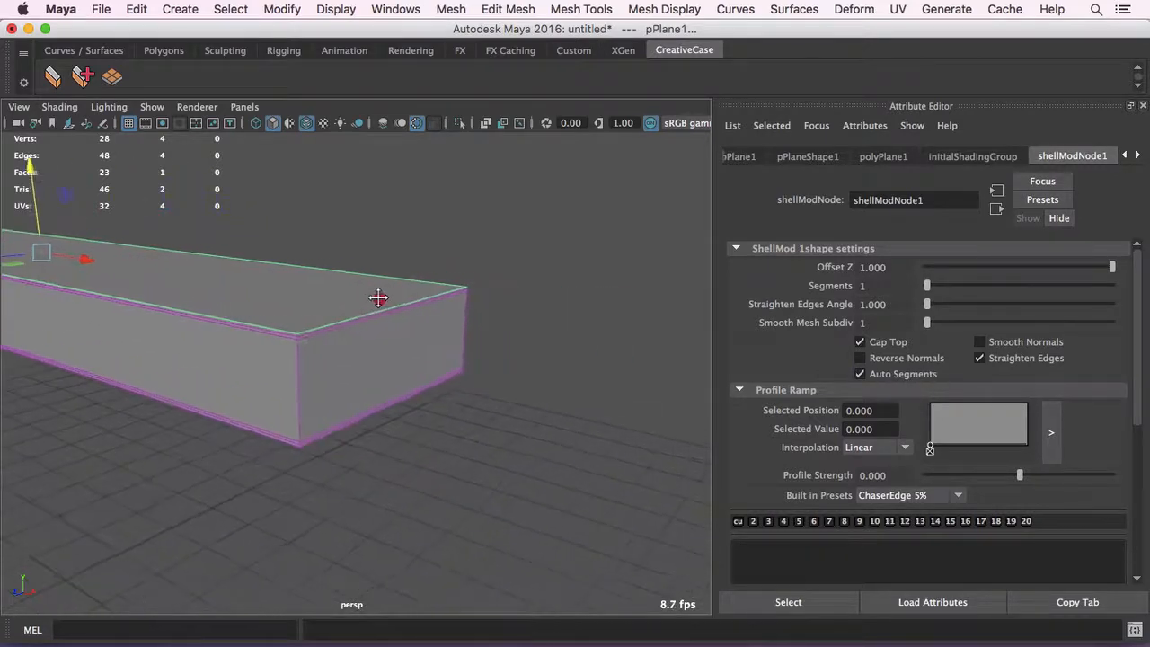
pyautogui.keyDown('alt'); pyautogui.moveTo(441, 311); pyautogui.dragTo(480, 313); pyautogui.keyUp('alt')
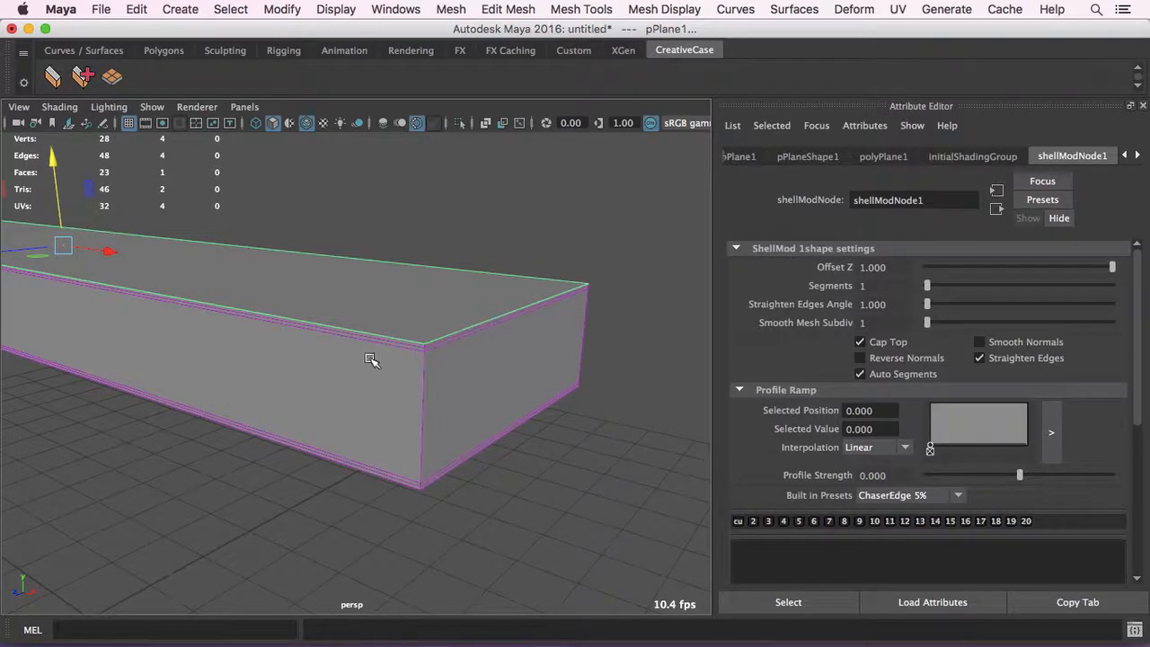
pyautogui.keyDown('alt'); pyautogui.moveTo(575, 310); pyautogui.dragTo(536, 334); pyautogui.keyUp('alt')
pyautogui.keyDown('alt'); pyautogui.moveTo(460, 329); pyautogui.dragTo(488, 328, button='right'); pyautogui.keyUp('alt')
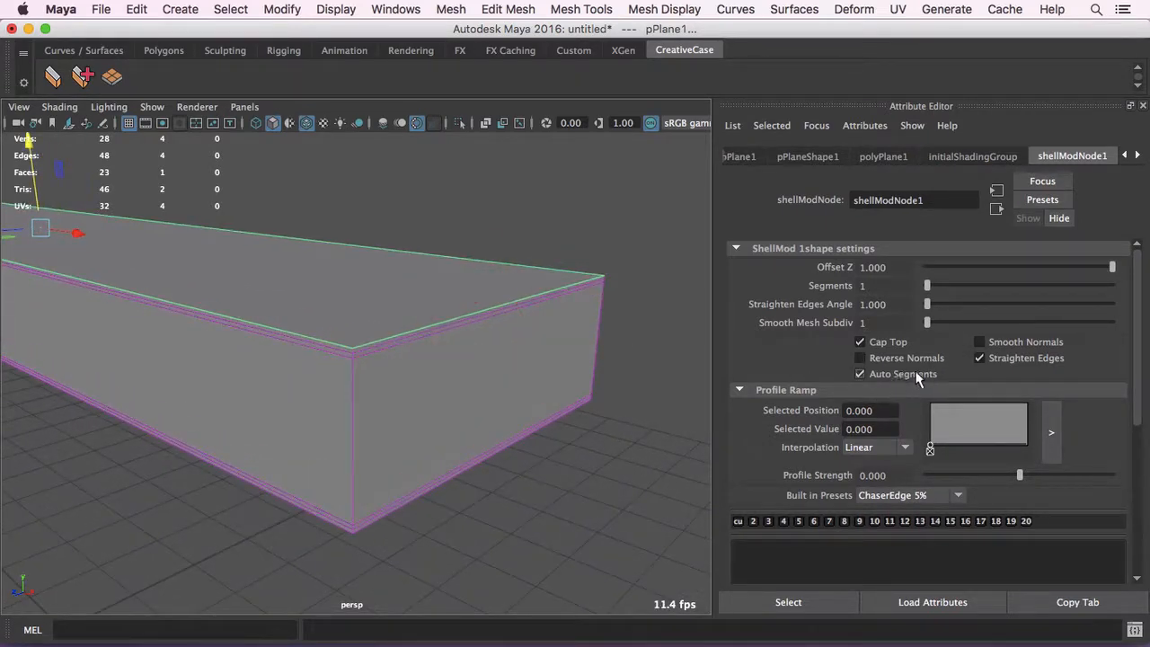
pyautogui.keyDown('alt'); pyautogui.moveTo(536, 339); pyautogui.dragTo(567, 337); pyautogui.keyUp('alt')
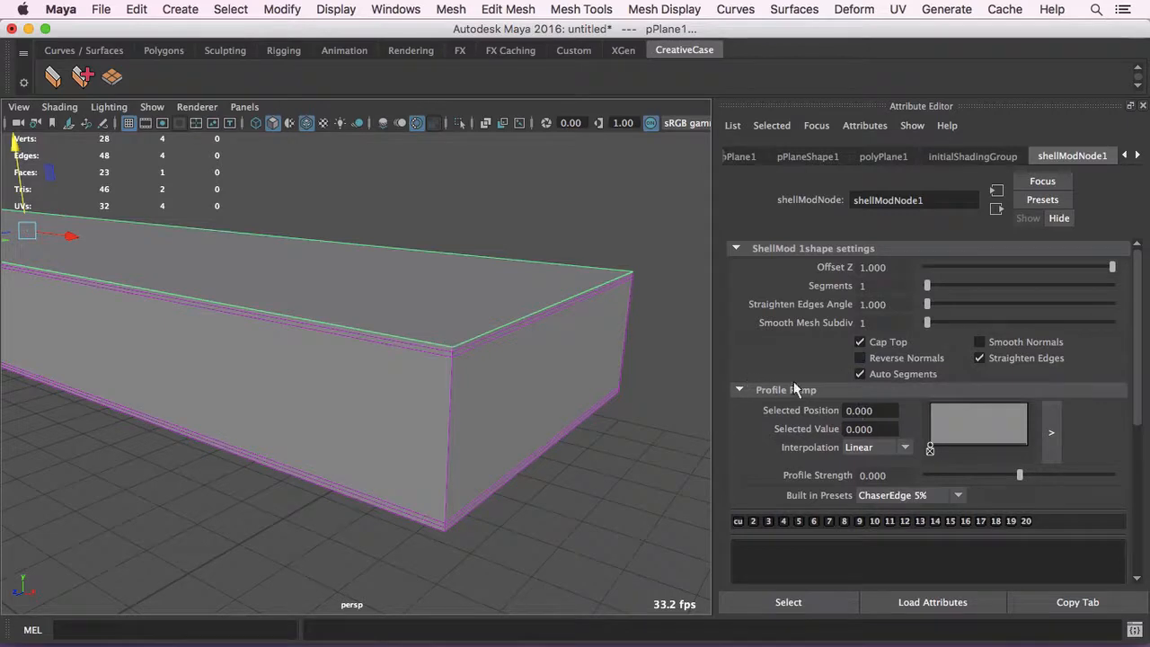
pyautogui.keyDown('alt'); pyautogui.moveTo(552, 350); pyautogui.dragTo(589, 352); pyautogui.keyUp('alt')
pyautogui.scroll(10, 579, 349)
pyautogui.keyDown('alt'); pyautogui.moveTo(569, 344); pyautogui.dragTo(285, 336, button='right'); pyautogui.keyUp('alt')
pyautogui.keyDown('alt'); pyautogui.moveTo(552, 334); pyautogui.dragTo(475, 321); pyautogui.keyUp('alt')
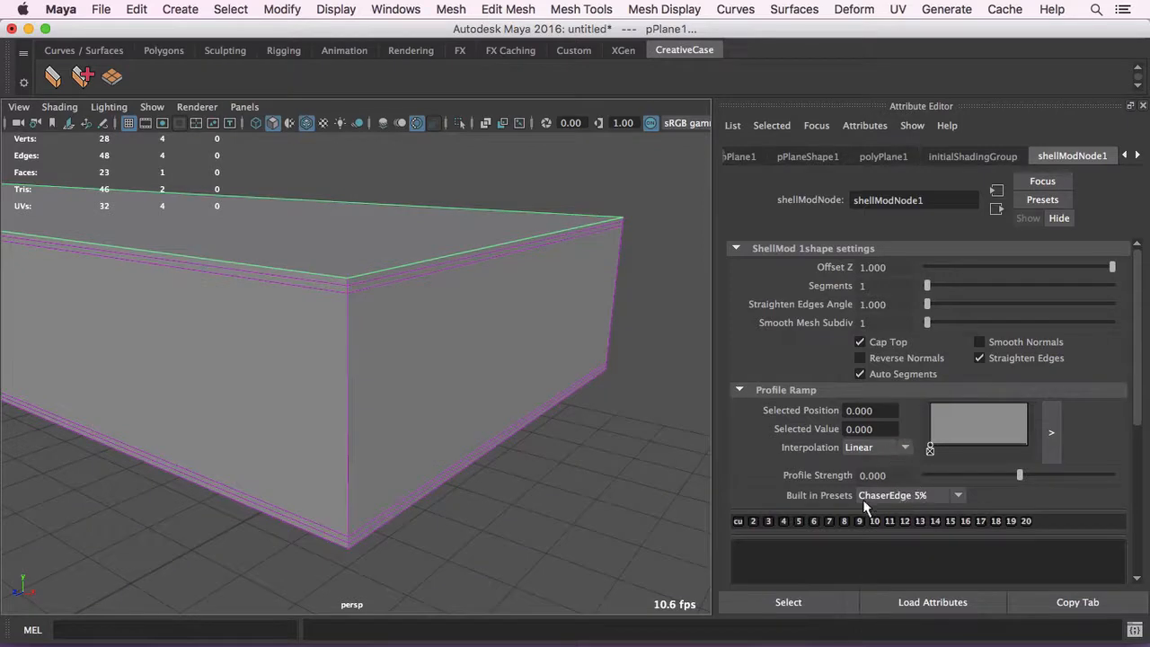
# - Set the profile ramp's built-in preset to ChaserEdge 1% and inspect the edge loops at the near corner
pyautogui.scroll(-2, 890, 477)
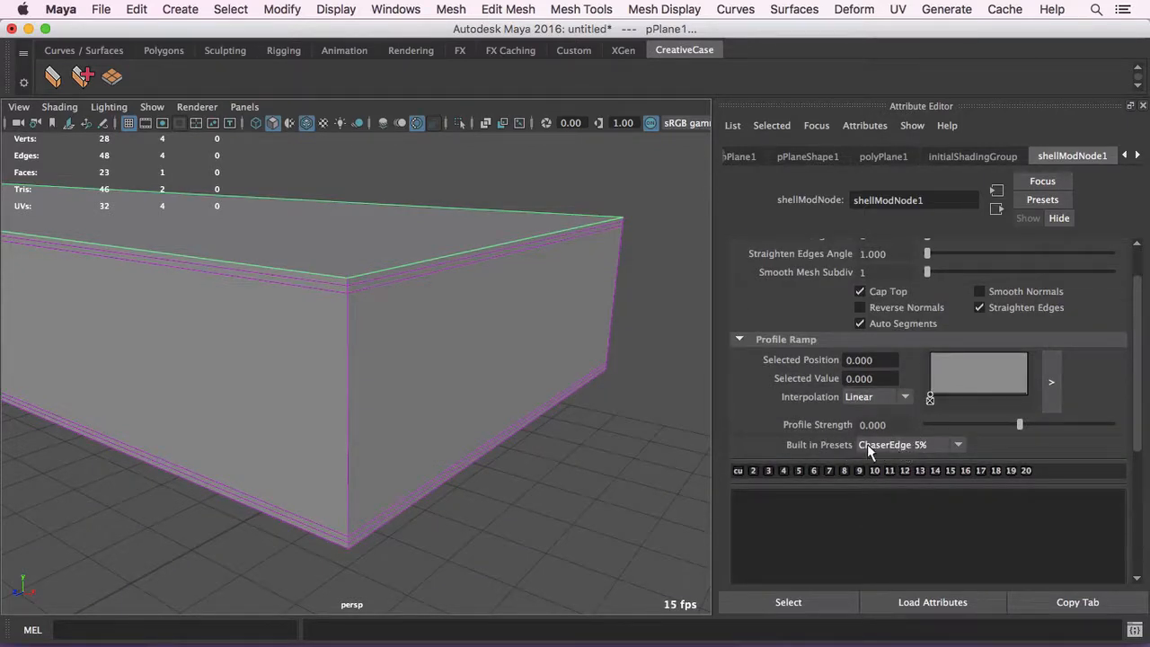
pyautogui.click(887, 447)
pyautogui.click(888, 446)
pyautogui.click(890, 447)
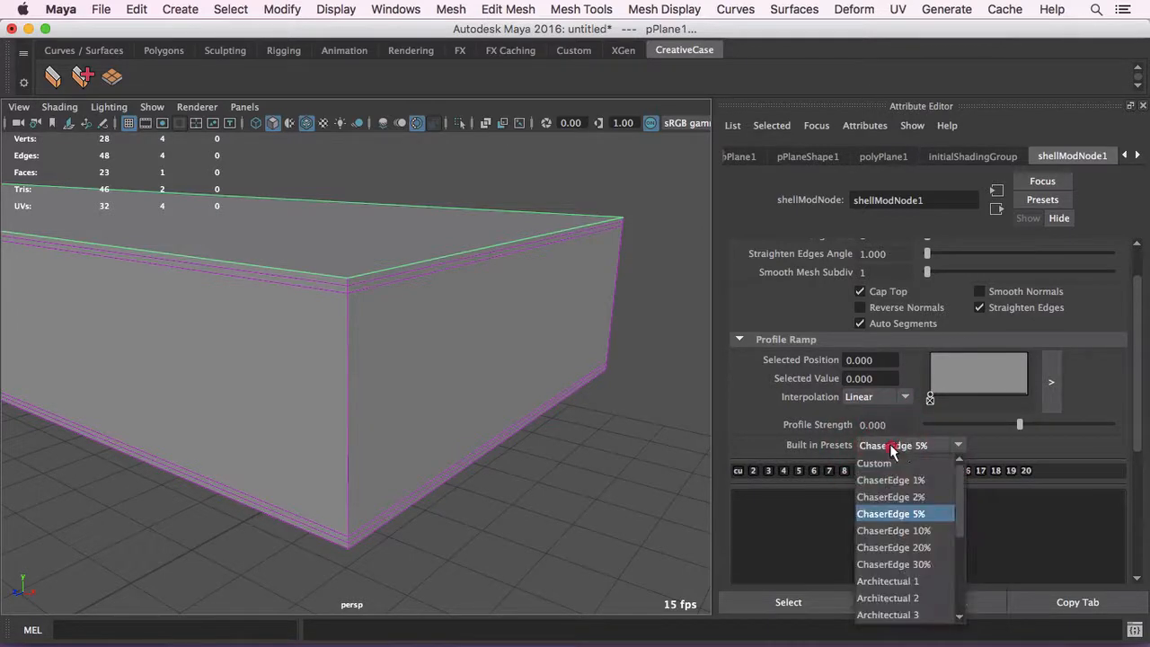
pyautogui.click(926, 446)
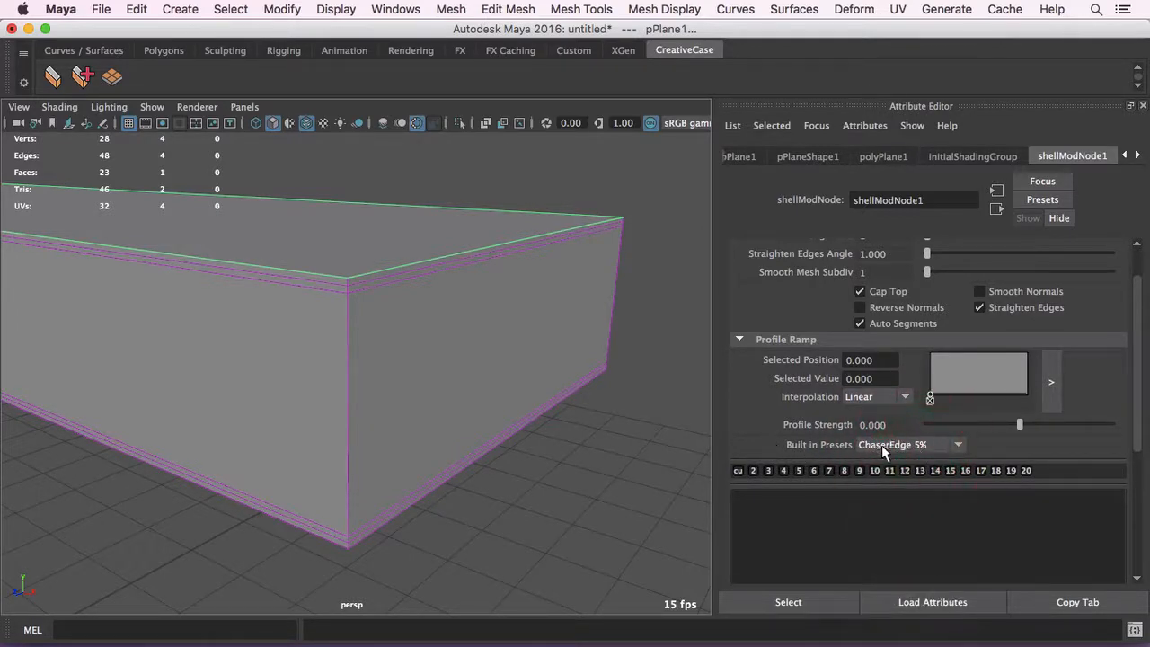
pyautogui.click(959, 447)
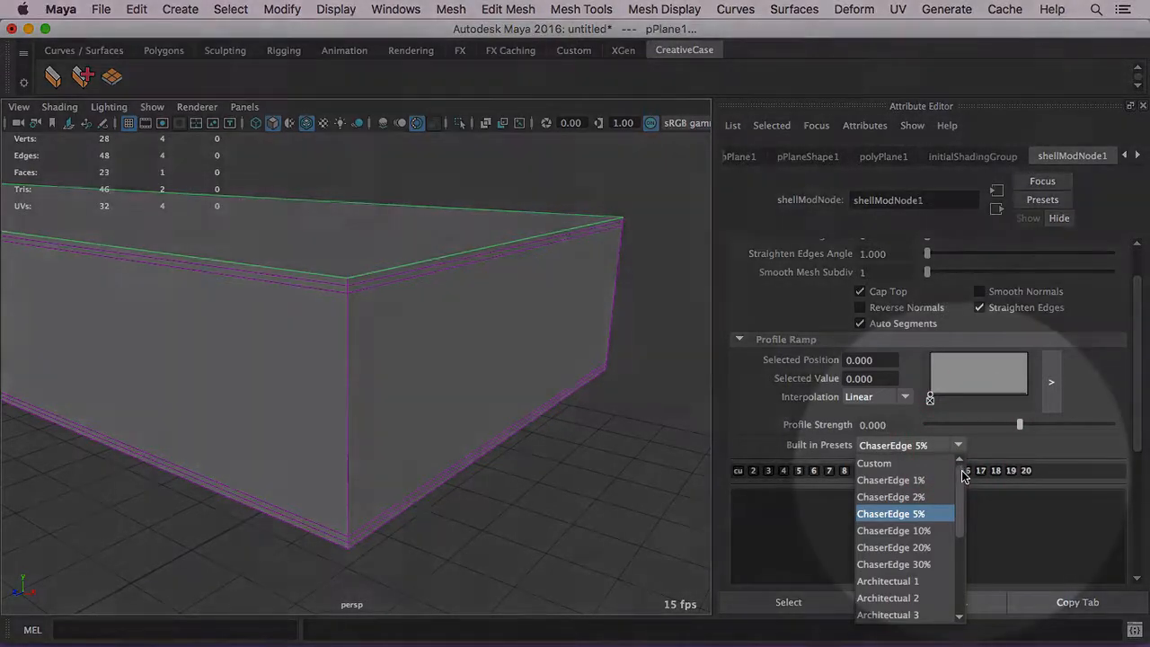
pyautogui.moveTo(961, 470)
pyautogui.mouseDown()
pyautogui.moveTo(955, 550)
pyautogui.moveTo(949, 452)
pyautogui.moveTo(952, 466)
pyautogui.mouseUp()
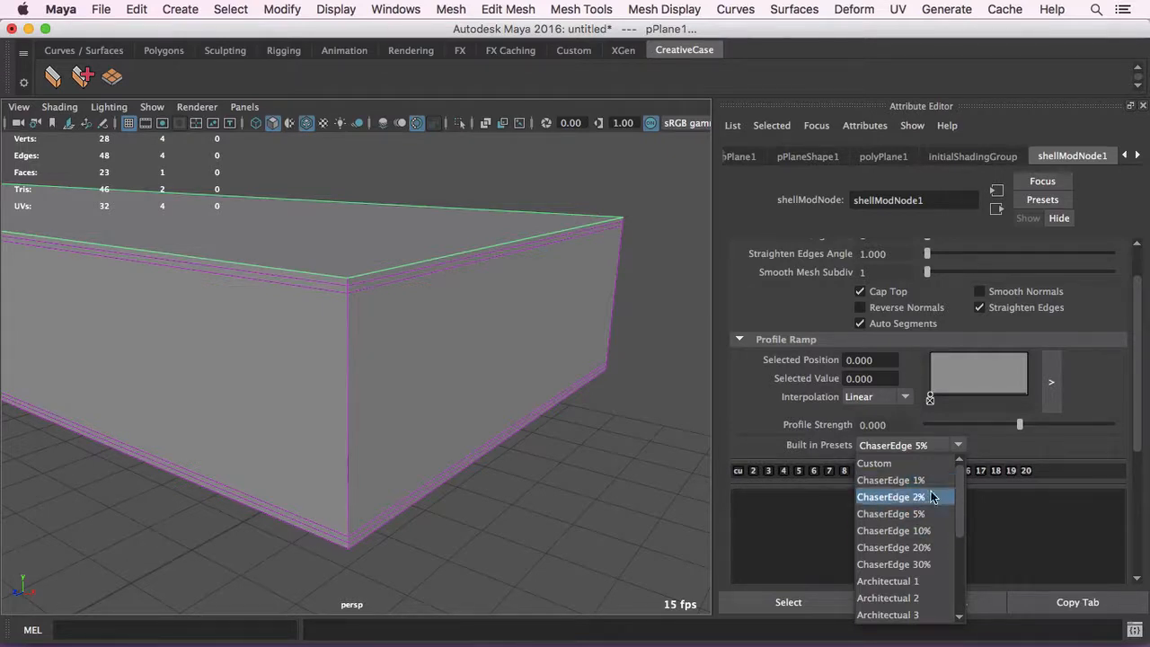
pyautogui.click(926, 481)
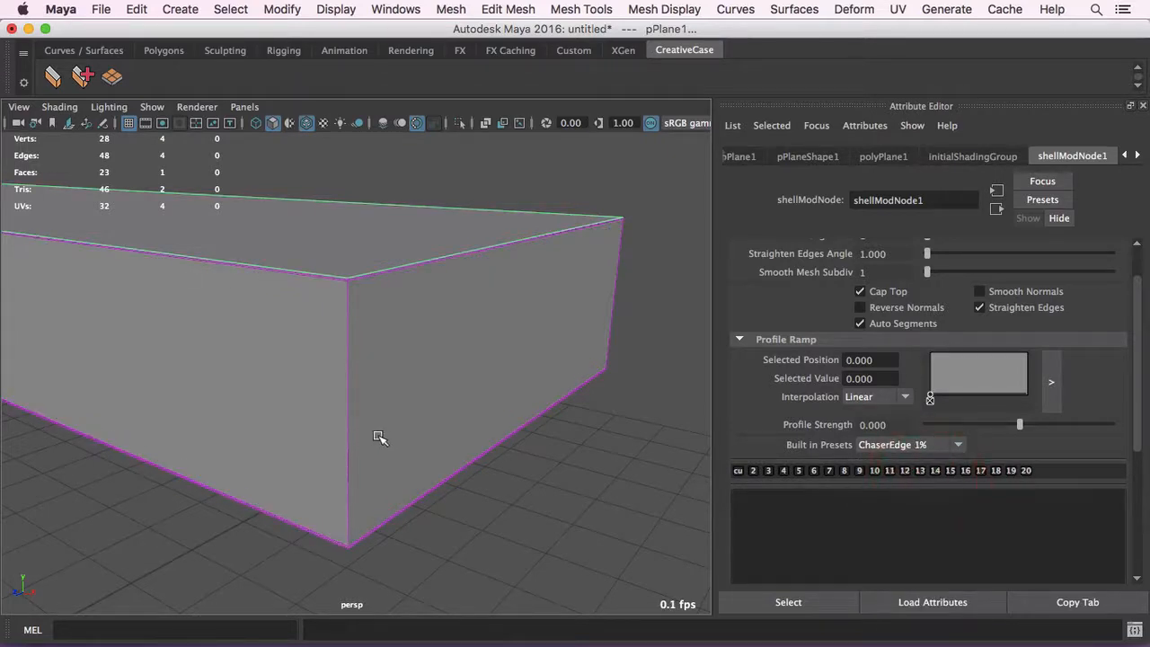
pyautogui.scroll(6, 360, 335)
pyautogui.keyDown('alt'); pyautogui.moveTo(362, 329); pyautogui.dragTo(380, 372, button='middle'); pyautogui.keyUp('alt')
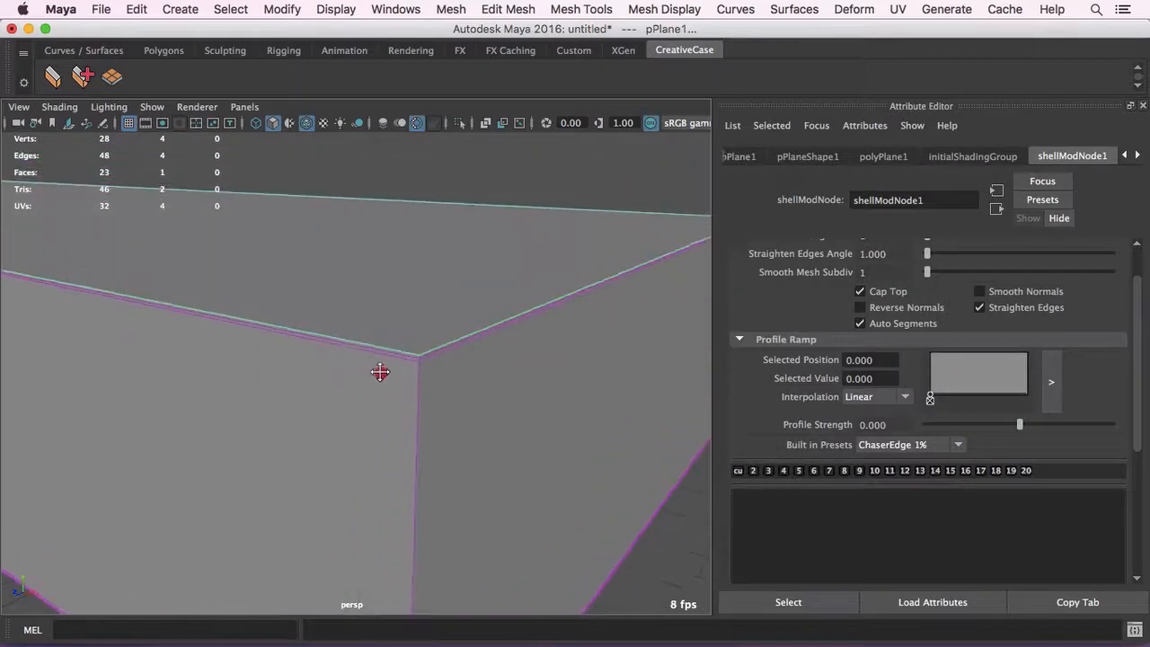
# - Try the built-in presets ChaserEdge 2%, 5%, 20% and 30% in turn, and inspect the edge loops around the shell
pyautogui.keyDown('alt'); pyautogui.moveTo(380, 371); pyautogui.dragTo(381, 369); pyautogui.keyUp('alt')
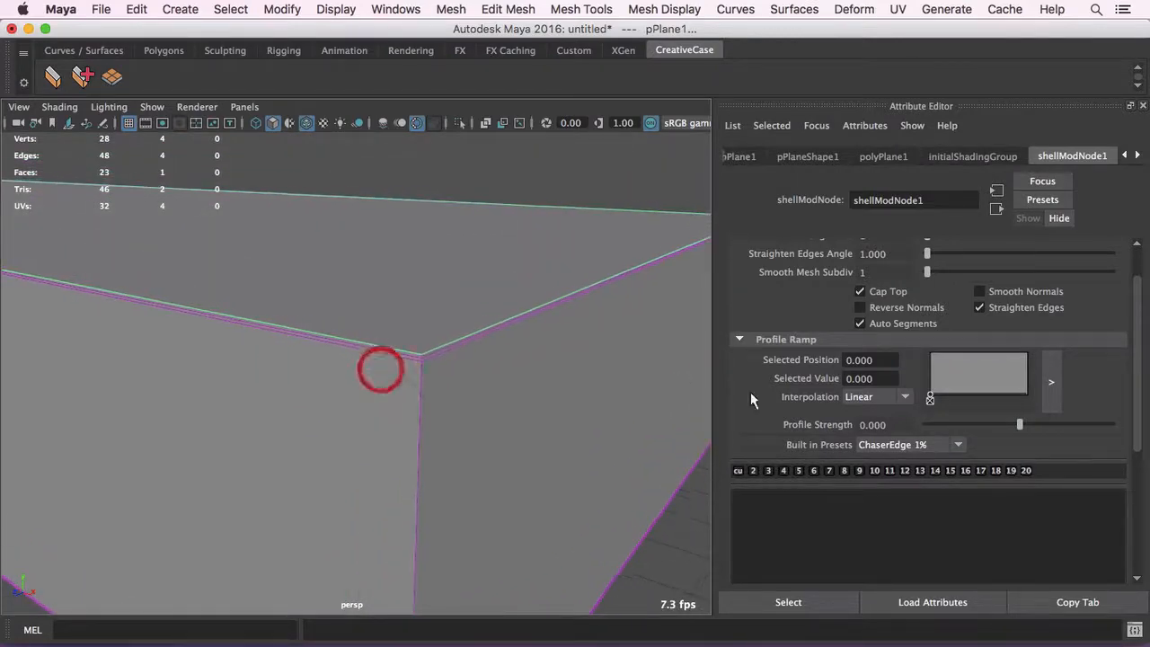
pyautogui.click(919, 453)
pyautogui.click(911, 496)
pyautogui.click(914, 452)
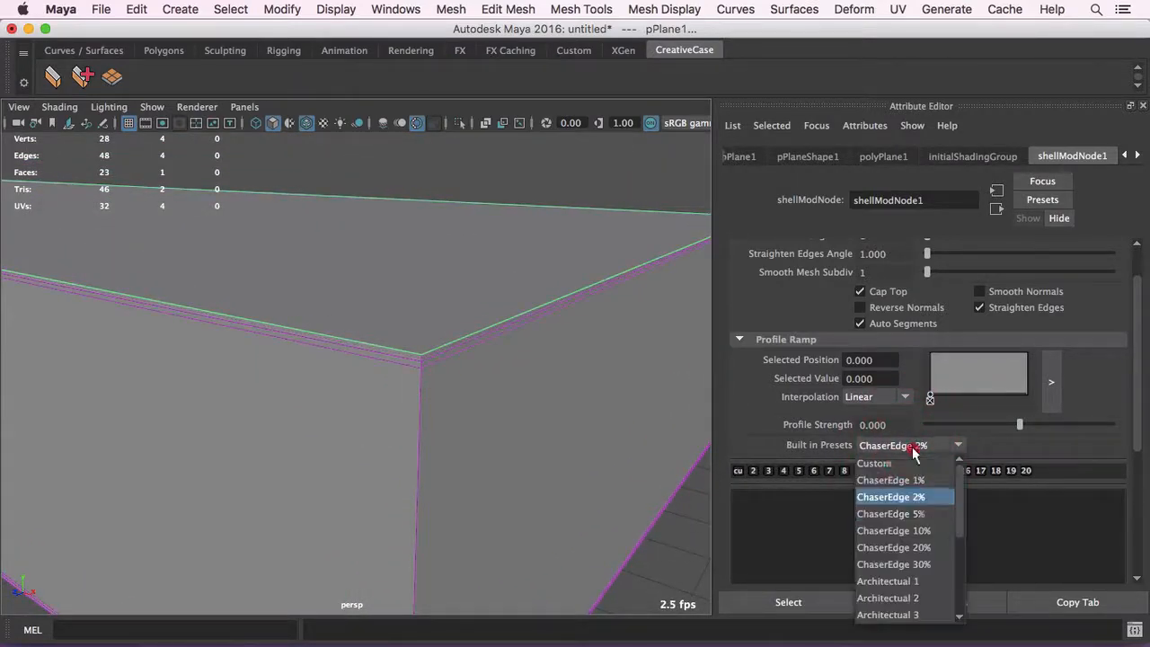
pyautogui.click(931, 512)
pyautogui.click(908, 452)
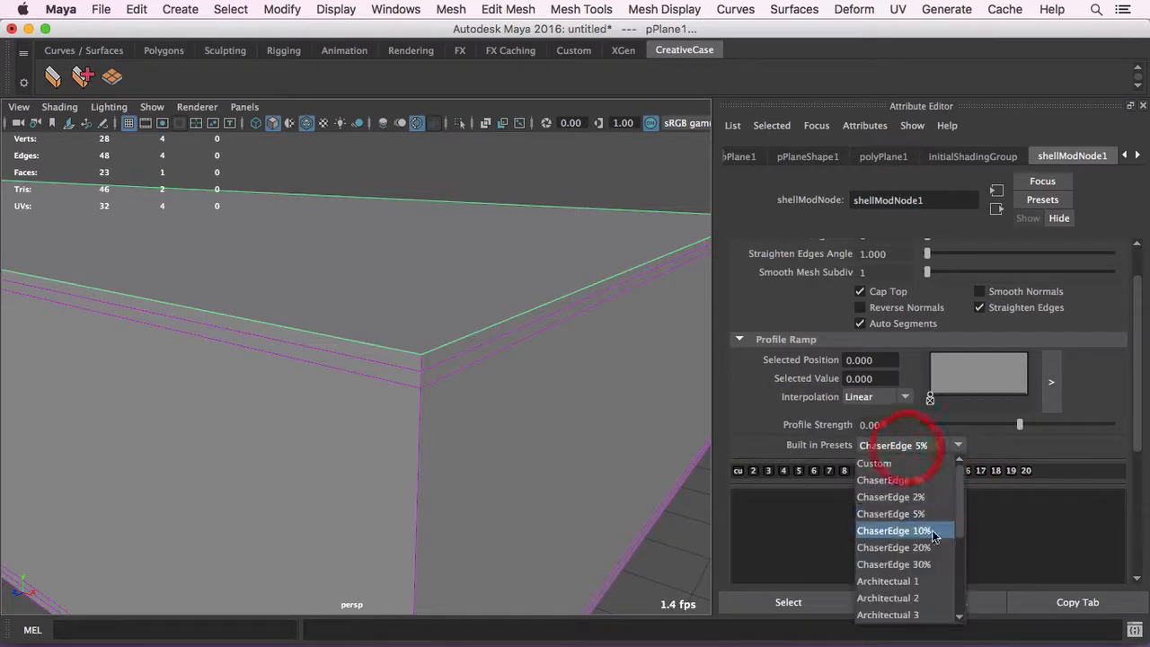
pyautogui.click(929, 546)
pyautogui.click(914, 445)
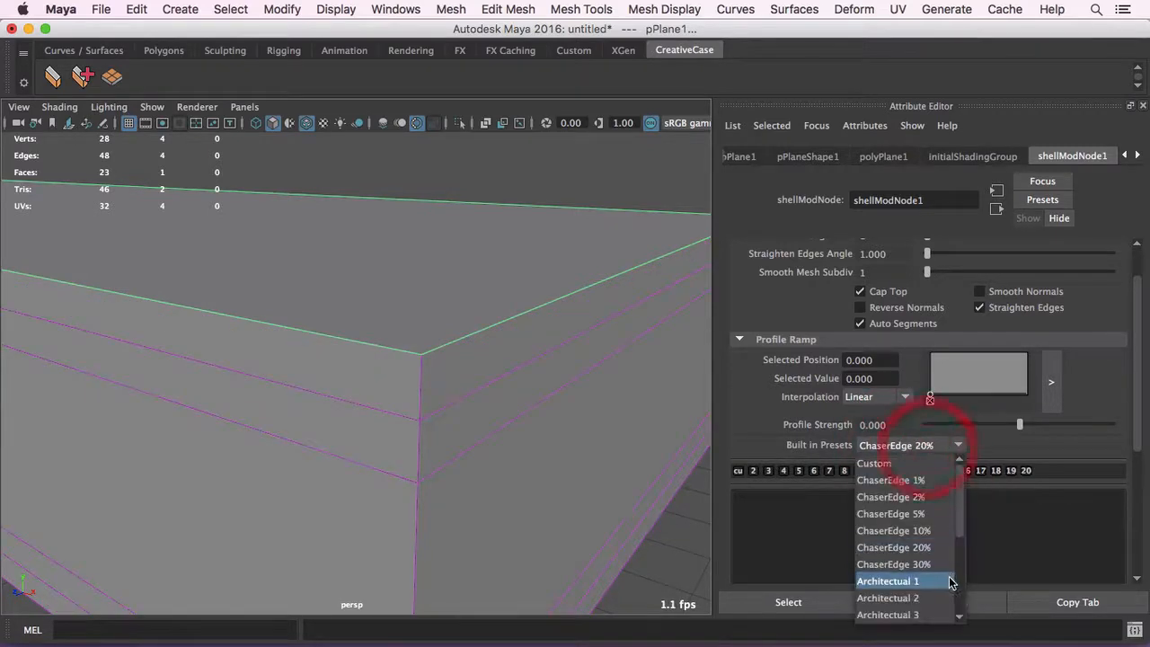
pyautogui.click(939, 566)
pyautogui.moveTo(452, 386)
pyautogui.keyDown('alt'); pyautogui.mouseDown()
pyautogui.moveTo(413, 376)
pyautogui.moveTo(467, 380)
pyautogui.mouseUp(); pyautogui.keyUp('alt')
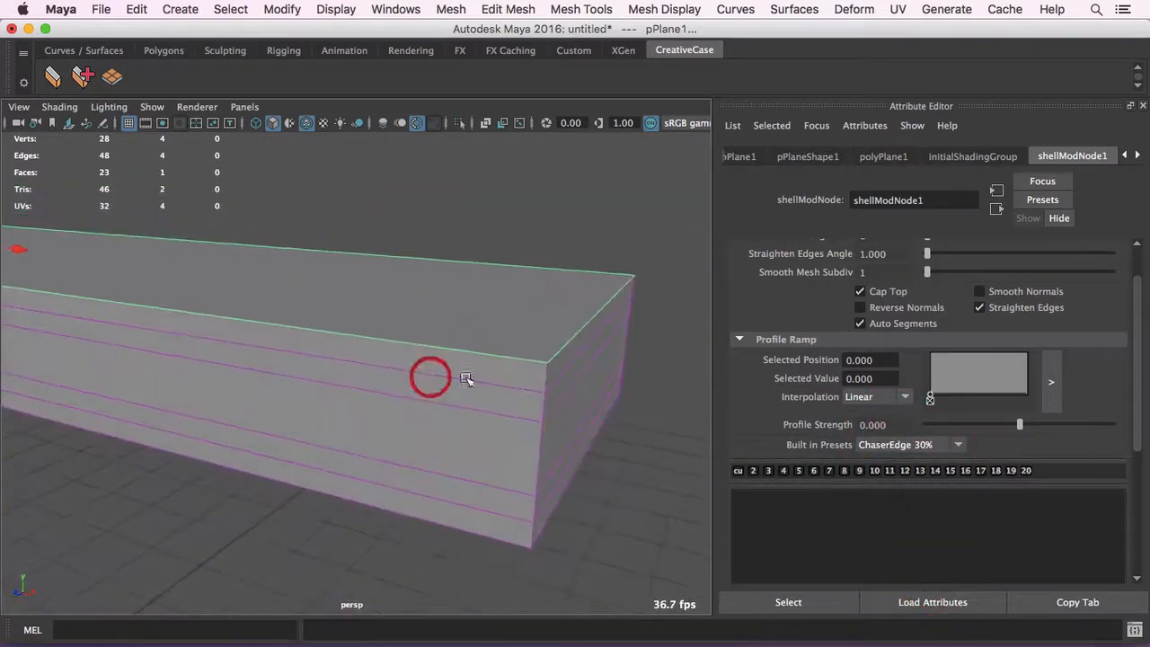
pyautogui.keyDown('alt'); pyautogui.moveTo(467, 380); pyautogui.dragTo(416, 357, button='middle'); pyautogui.keyUp('alt')
pyautogui.keyDown('alt'); pyautogui.moveTo(416, 357); pyautogui.dragTo(440, 356, button='right'); pyautogui.keyUp('alt')
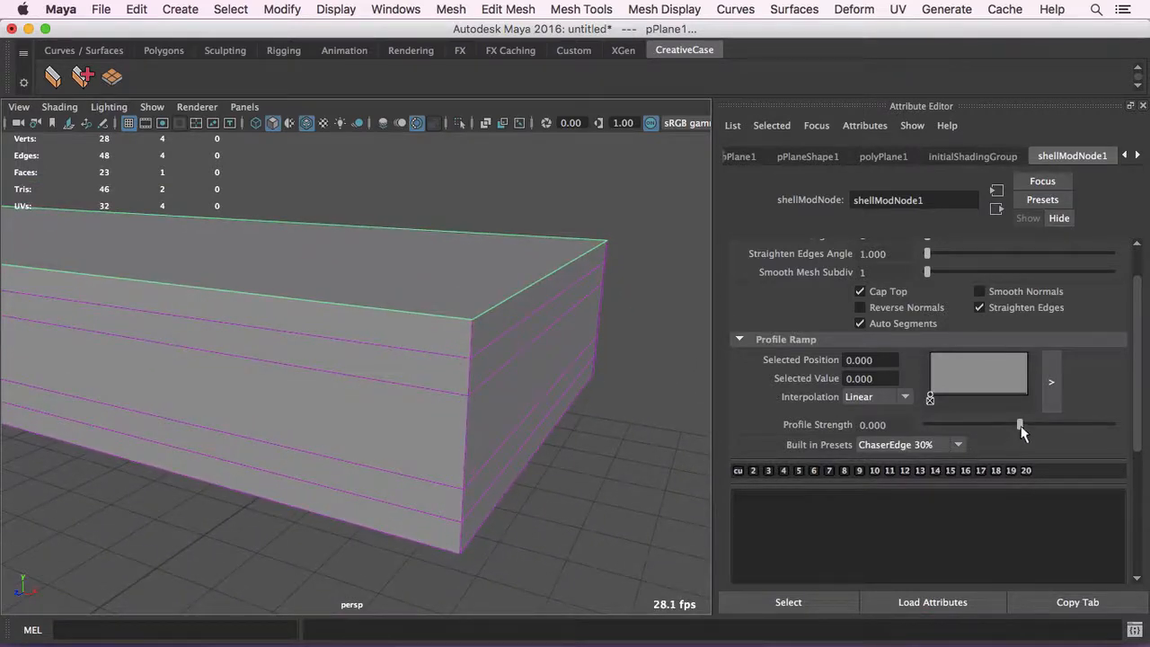
# - Set the Profile Strength to 0.321 and inspect how the ChaserEdge 30% profile shapes the shell's sides
pyautogui.moveTo(1020, 430); pyautogui.dragTo(1047, 429)
pyautogui.keyDown('alt'); pyautogui.moveTo(588, 329); pyautogui.dragTo(483, 303); pyautogui.keyUp('alt')
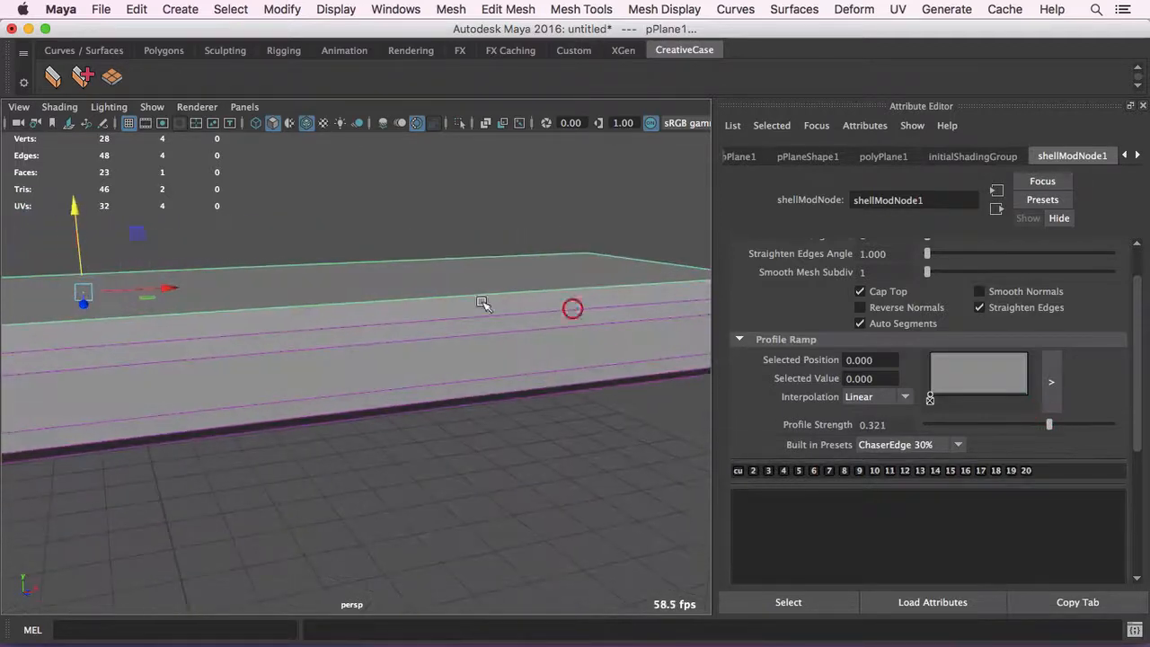
pyautogui.keyDown('alt'); pyautogui.moveTo(386, 303); pyautogui.dragTo(573, 295, button='middle'); pyautogui.keyUp('alt')
pyautogui.keyDown('alt'); pyautogui.moveTo(257, 249); pyautogui.dragTo(528, 225, button='middle'); pyautogui.keyUp('alt')
pyautogui.keyDown('alt'); pyautogui.moveTo(503, 234); pyautogui.dragTo(346, 259, button='right'); pyautogui.keyUp('alt')
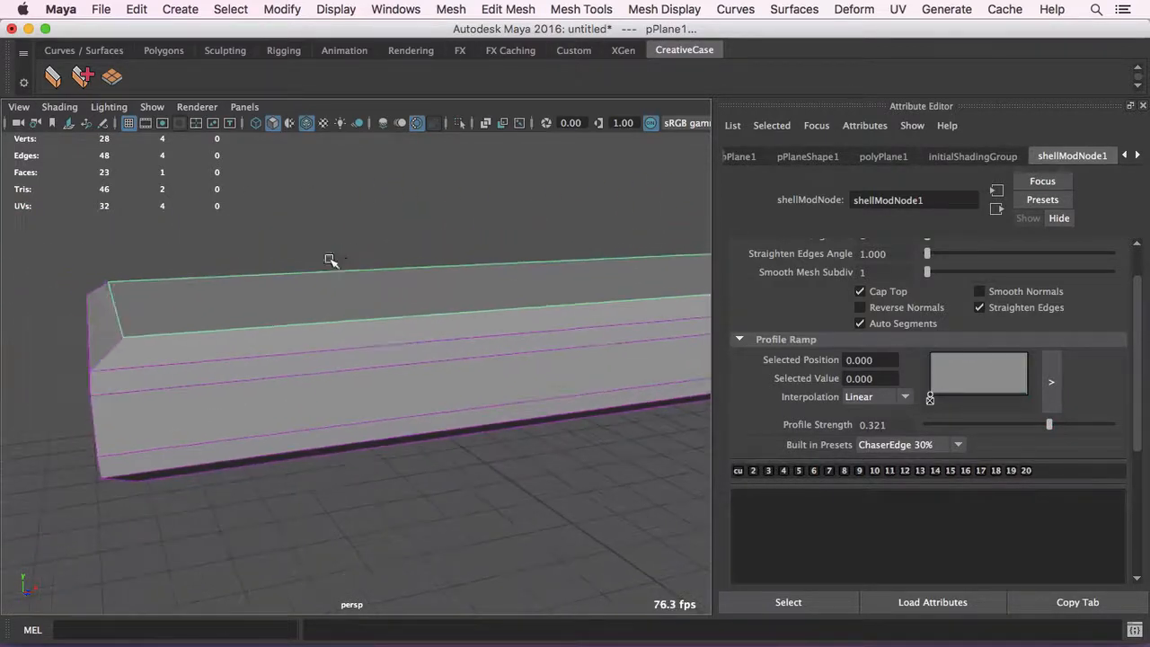
pyautogui.keyDown('alt'); pyautogui.moveTo(331, 260); pyautogui.dragTo(360, 257); pyautogui.keyUp('alt')
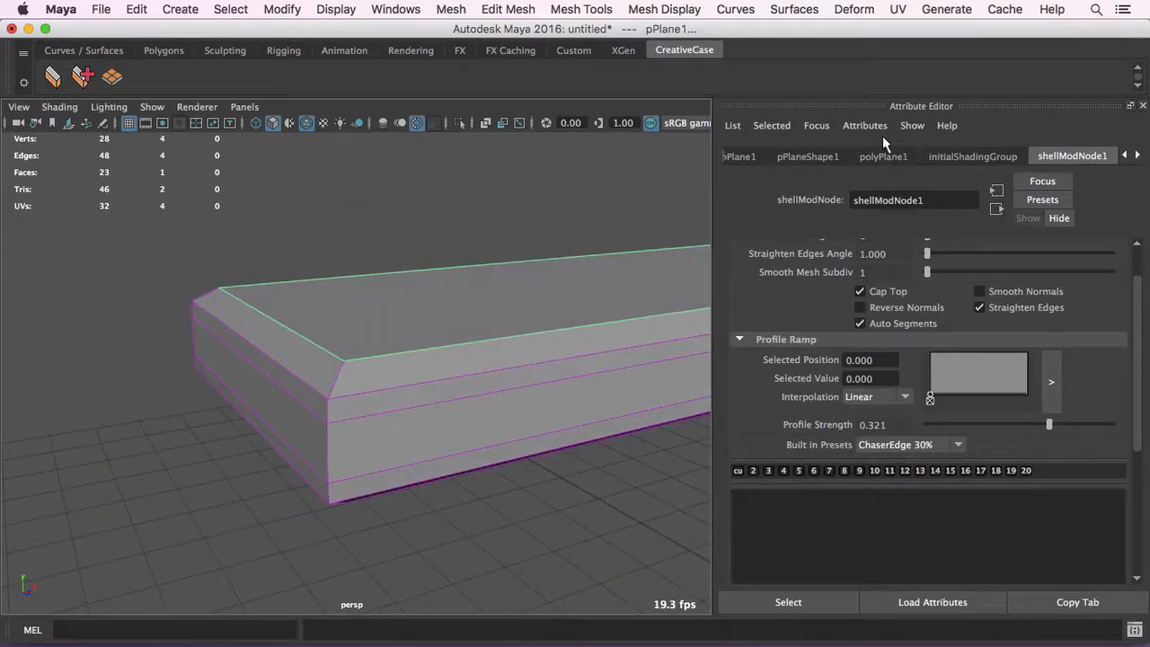
pyautogui.click(908, 126)
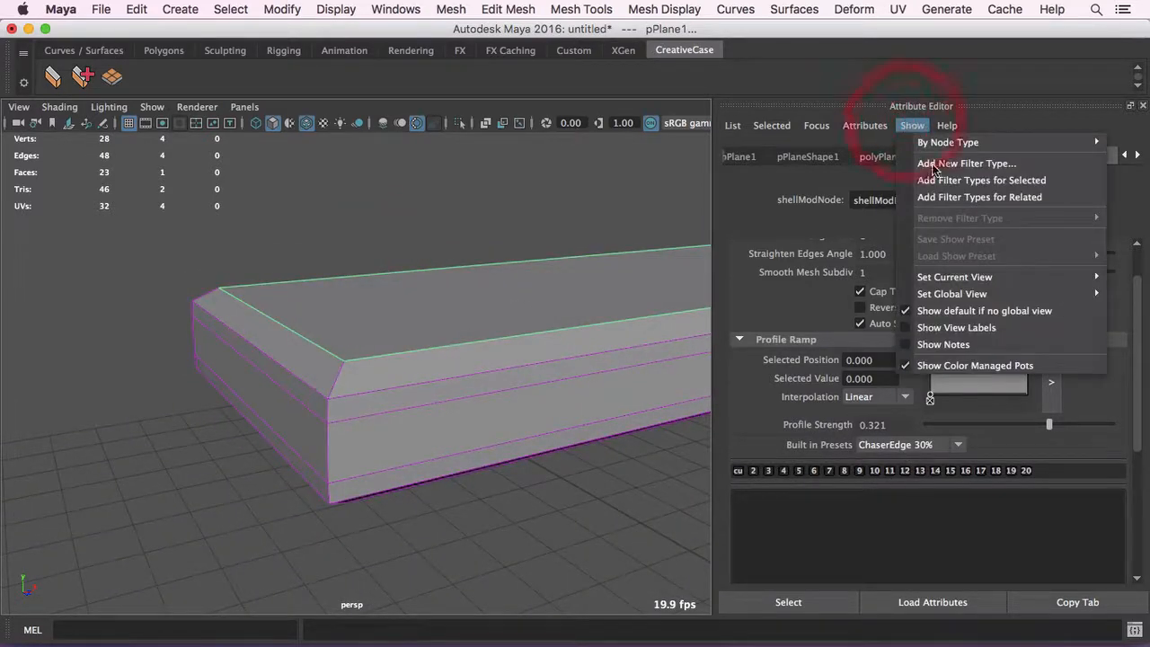
pyautogui.click(978, 79)
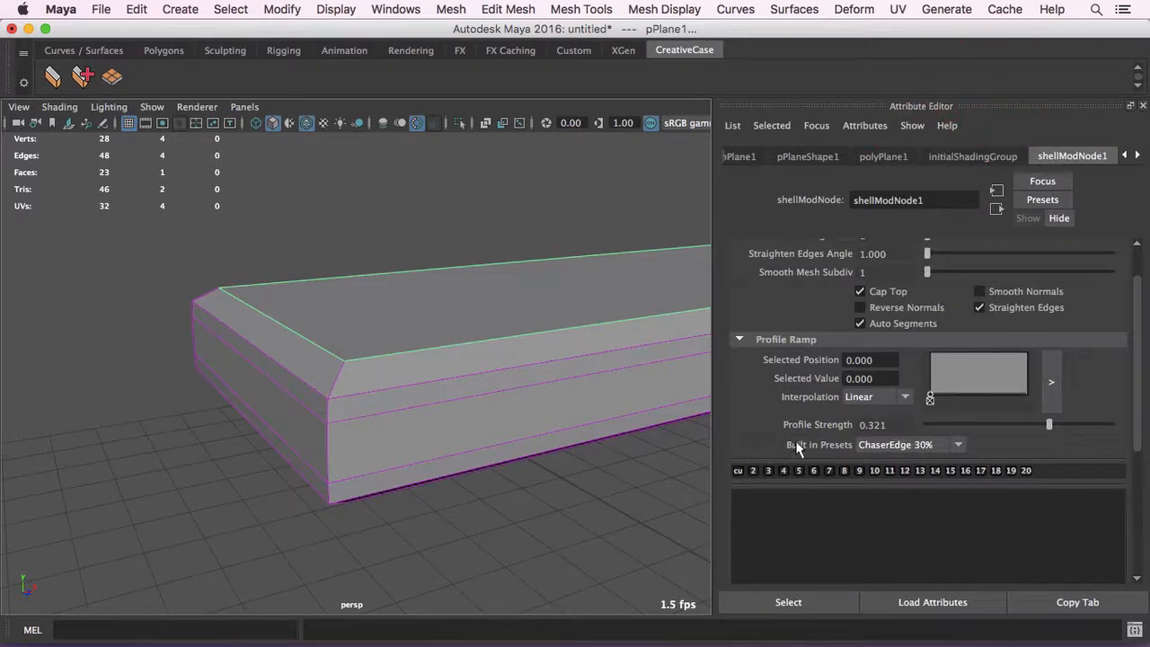
# - Preview the numbered preset shortcuts in ascending order, from the ChaserEdge profiles through the Architectual profiles to the Sci-Fi profiles
pyautogui.scroll(-3, 908, 432)
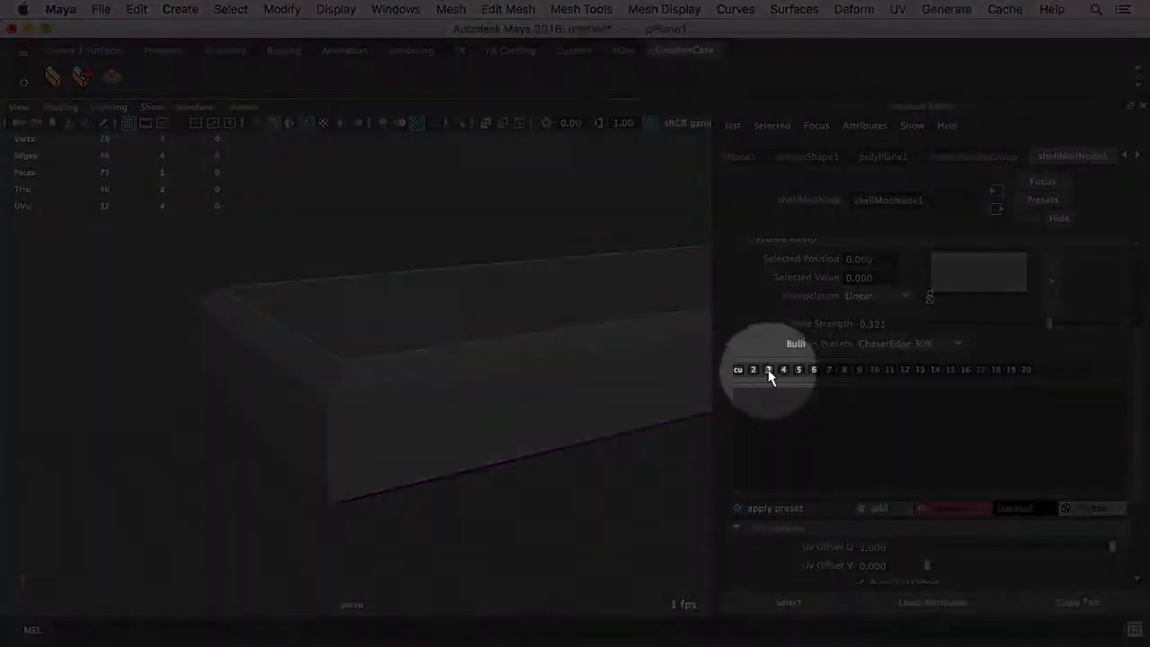
pyautogui.click(753, 369)
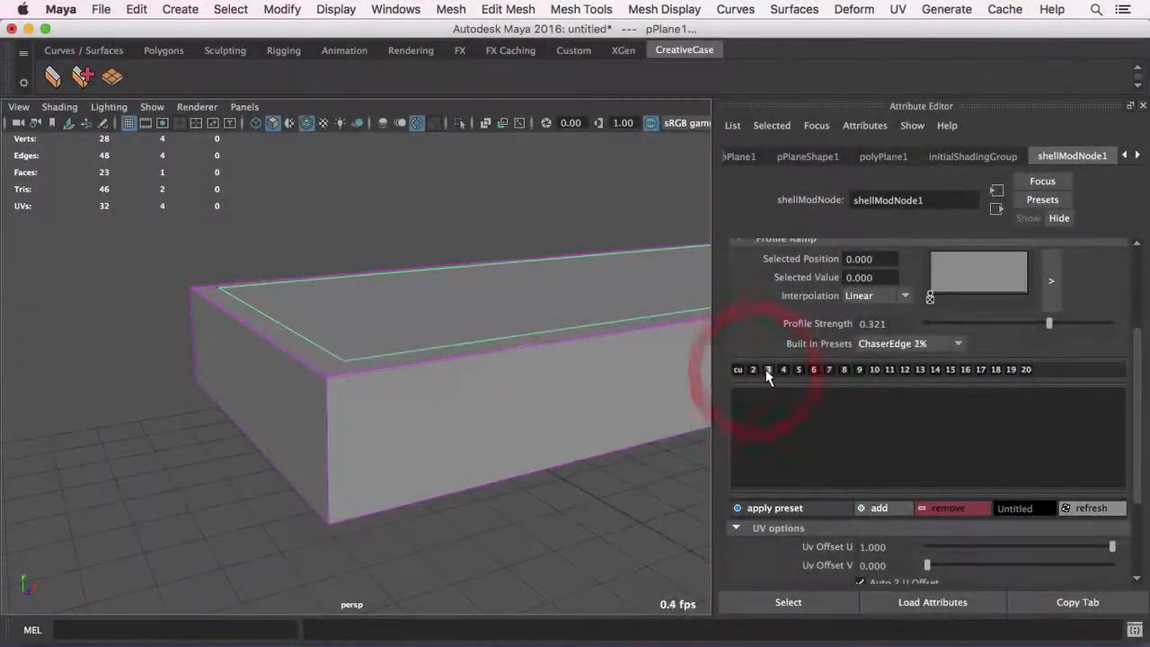
pyautogui.click(799, 369)
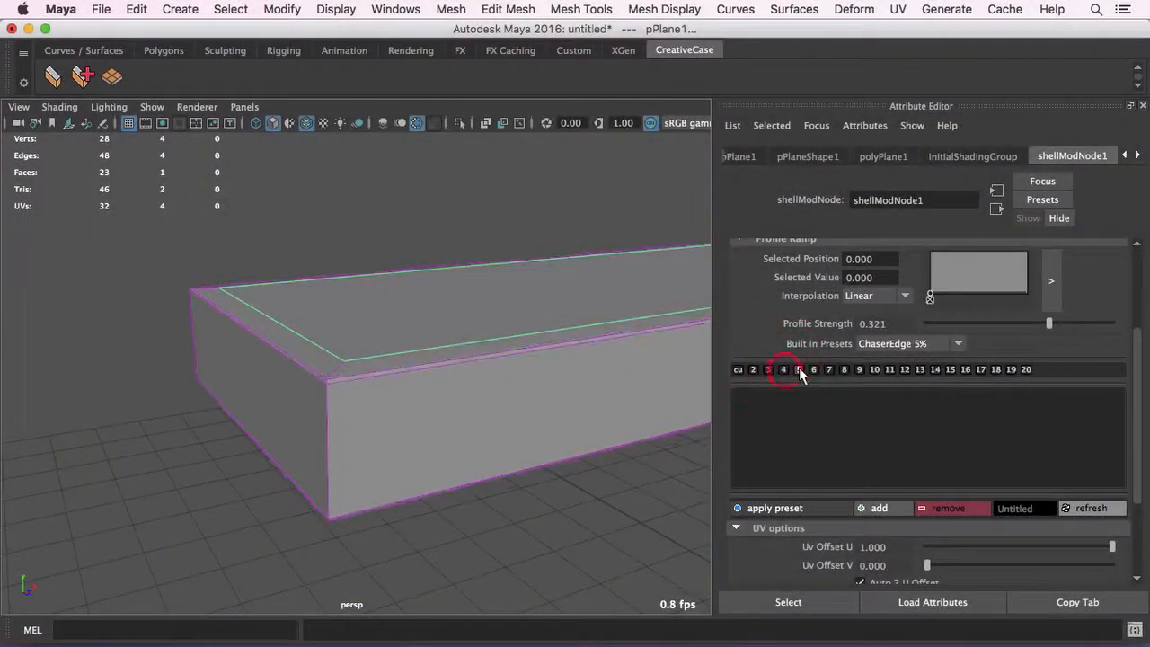
pyautogui.click(814, 369)
pyautogui.click(829, 369)
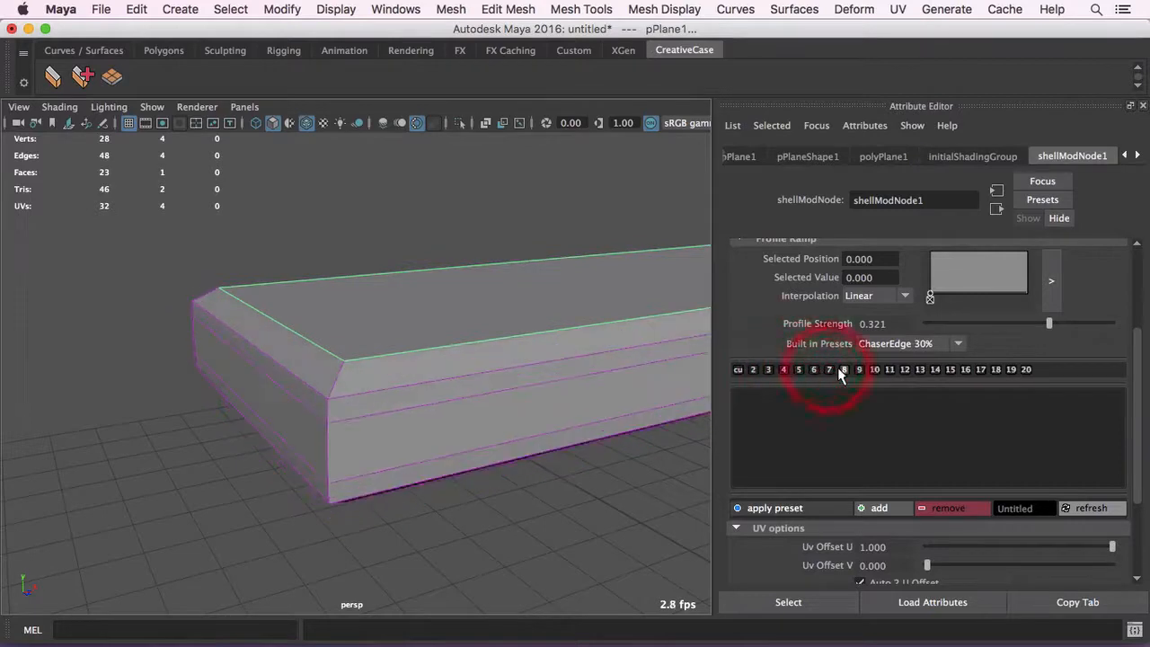
pyautogui.click(844, 369)
pyautogui.click(860, 369)
pyautogui.click(875, 369)
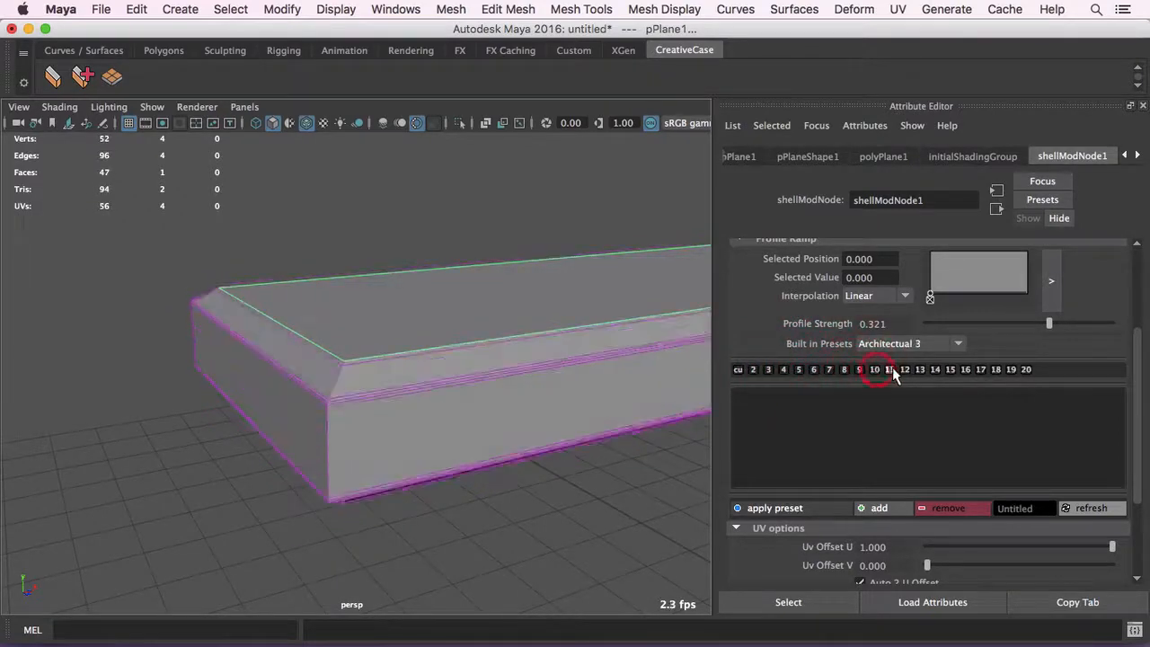
pyautogui.click(905, 370)
pyautogui.click(917, 369)
pyautogui.click(936, 370)
pyautogui.click(967, 370)
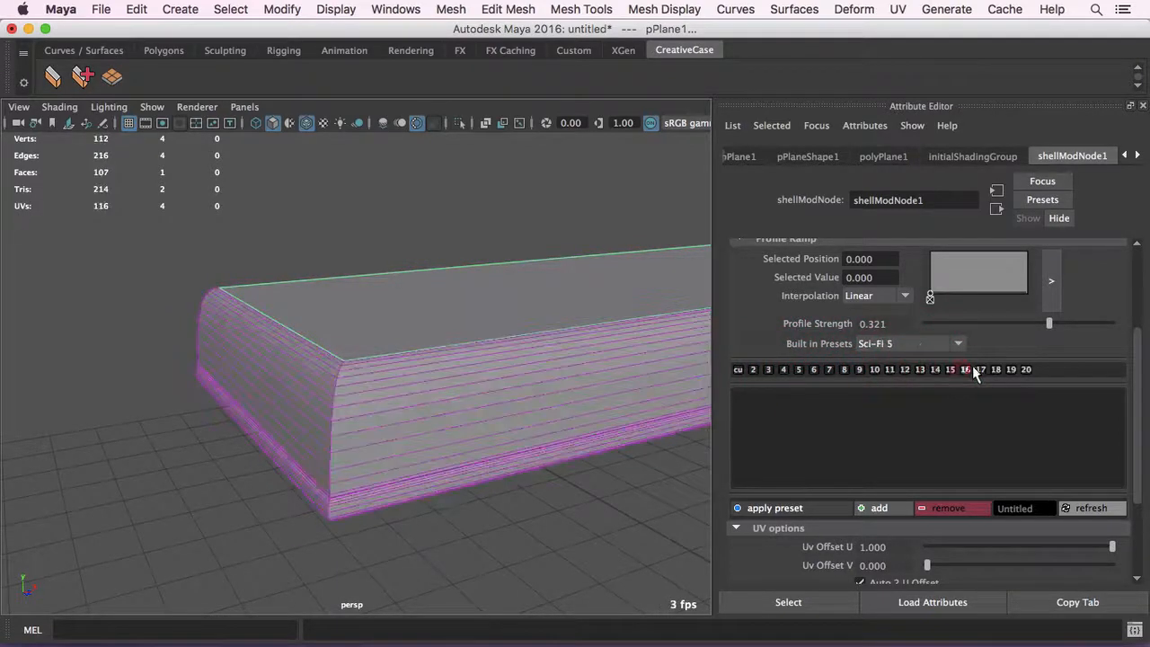
pyautogui.click(982, 369)
# - Revisit the Architectual and ChaserEdge profiles through the numbered shortcuts, end on Sci-Fi 1 and view the shell's corner
pyautogui.click(907, 369)
pyautogui.click(845, 369)
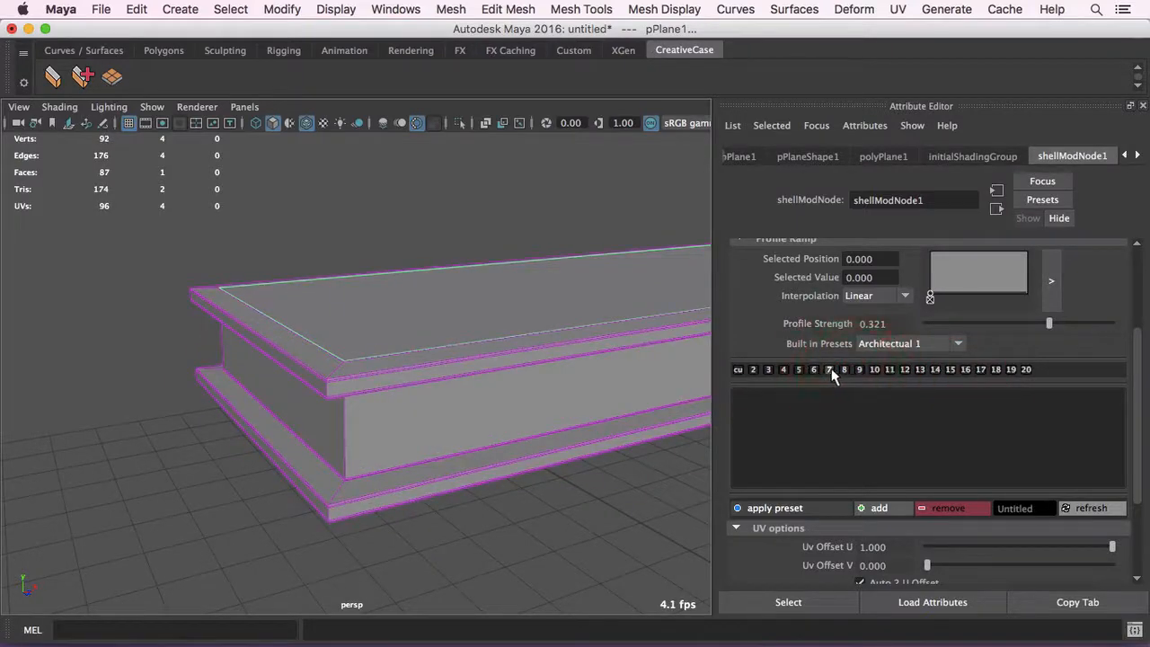
pyautogui.click(825, 369)
pyautogui.click(816, 369)
pyautogui.click(846, 369)
pyautogui.click(874, 369)
pyautogui.click(889, 369)
pyautogui.click(903, 370)
pyautogui.keyDown('alt'); pyautogui.moveTo(437, 326); pyautogui.dragTo(485, 334); pyautogui.keyUp('alt')
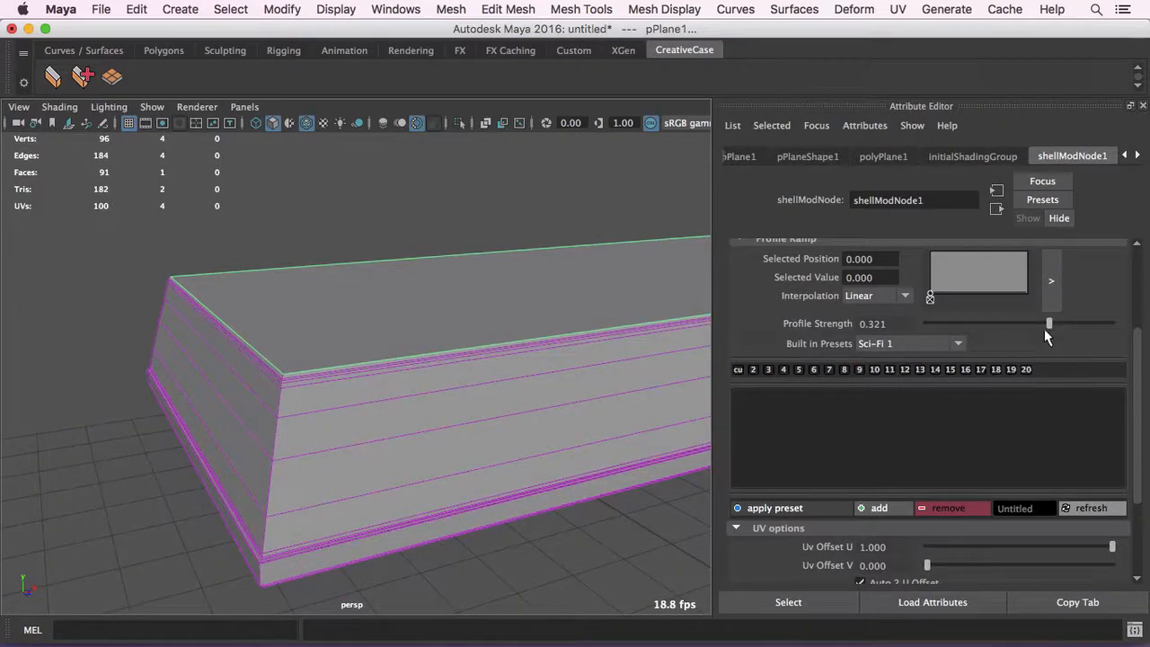
# - Shape a zigzag profile ramp with its last peak at position 0.704 and value 1.000, and set the built-in preset to Custom
pyautogui.scroll(2, 1047, 332)
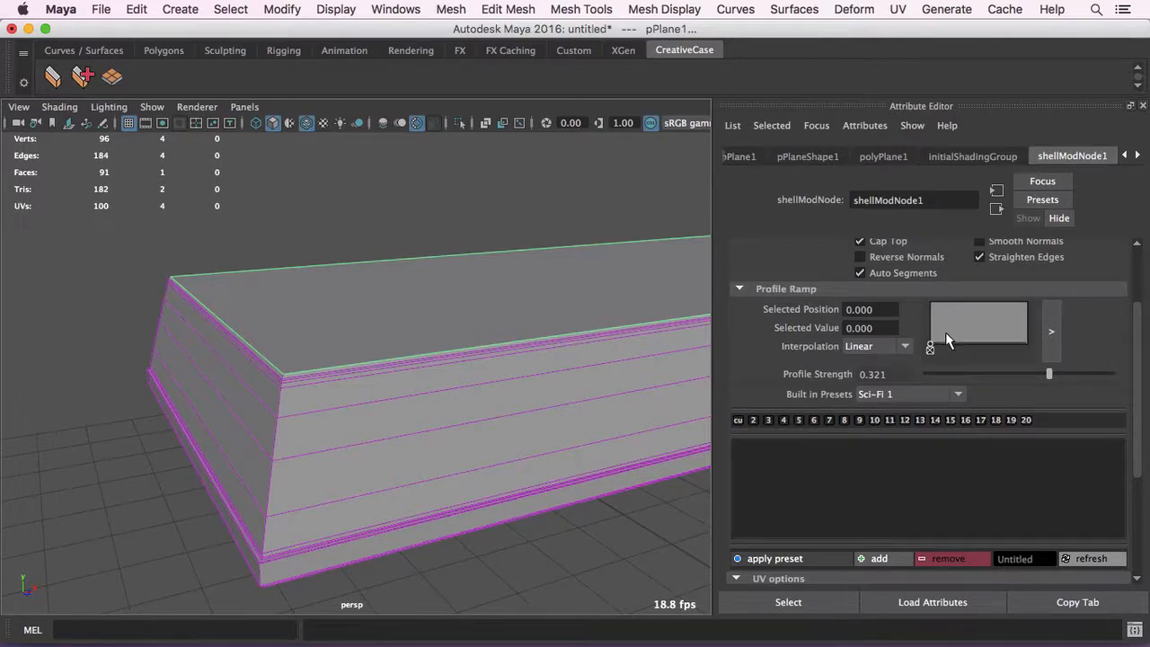
pyautogui.moveTo(946, 331); pyautogui.dragTo(996, 299)
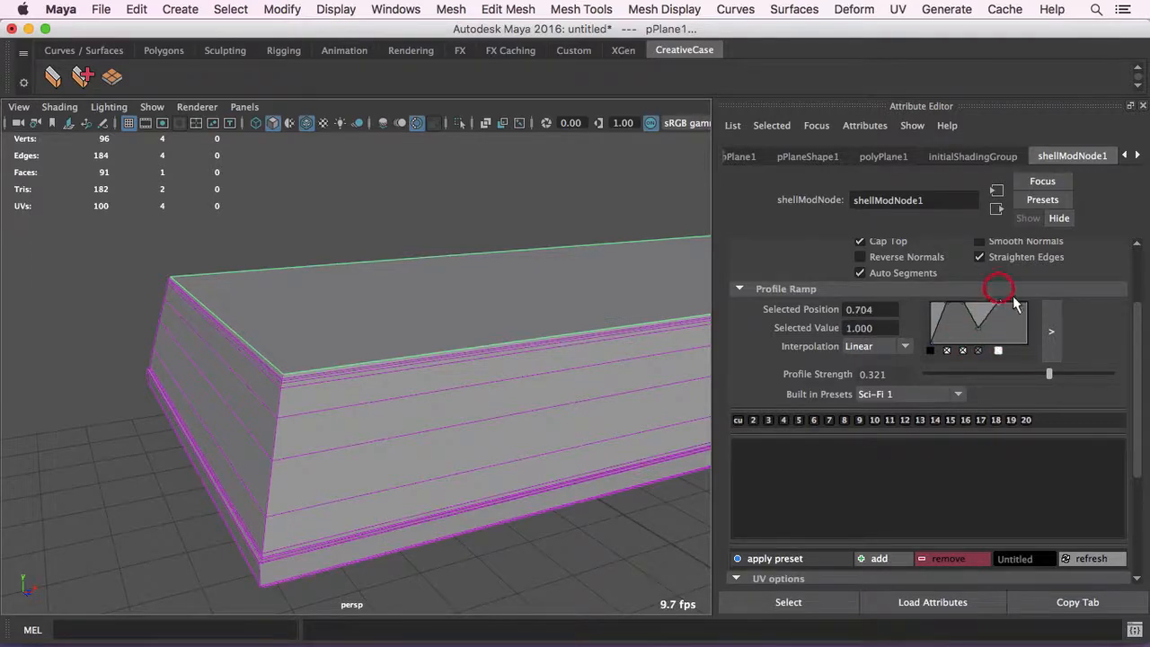
pyautogui.click(914, 399)
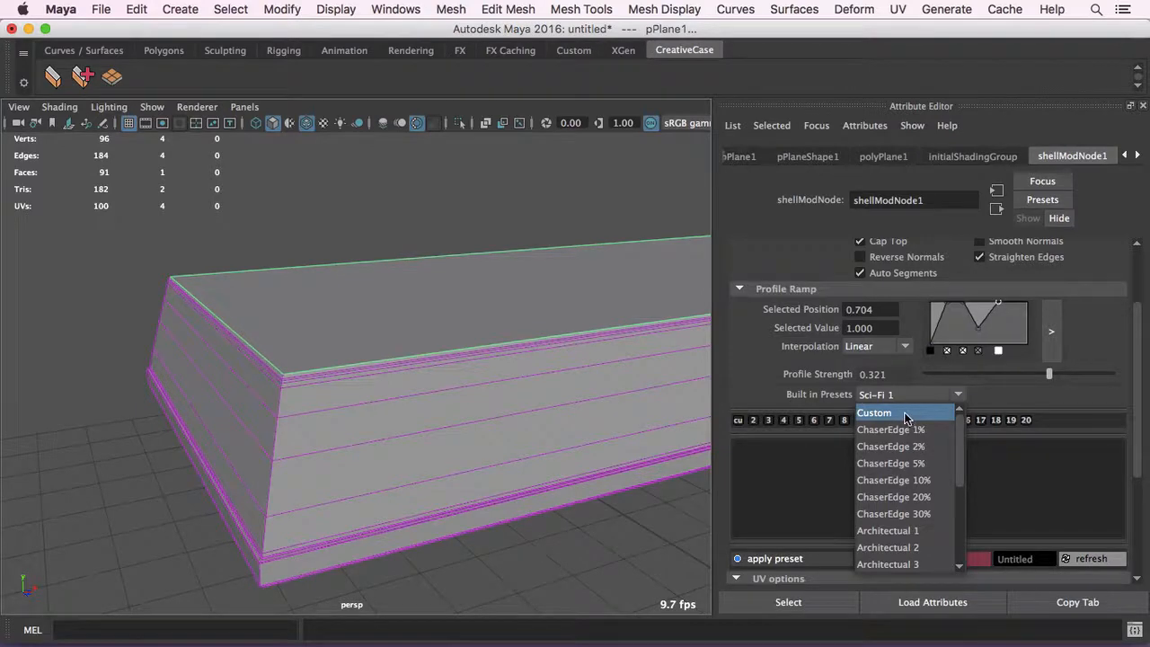
pyautogui.click(904, 415)
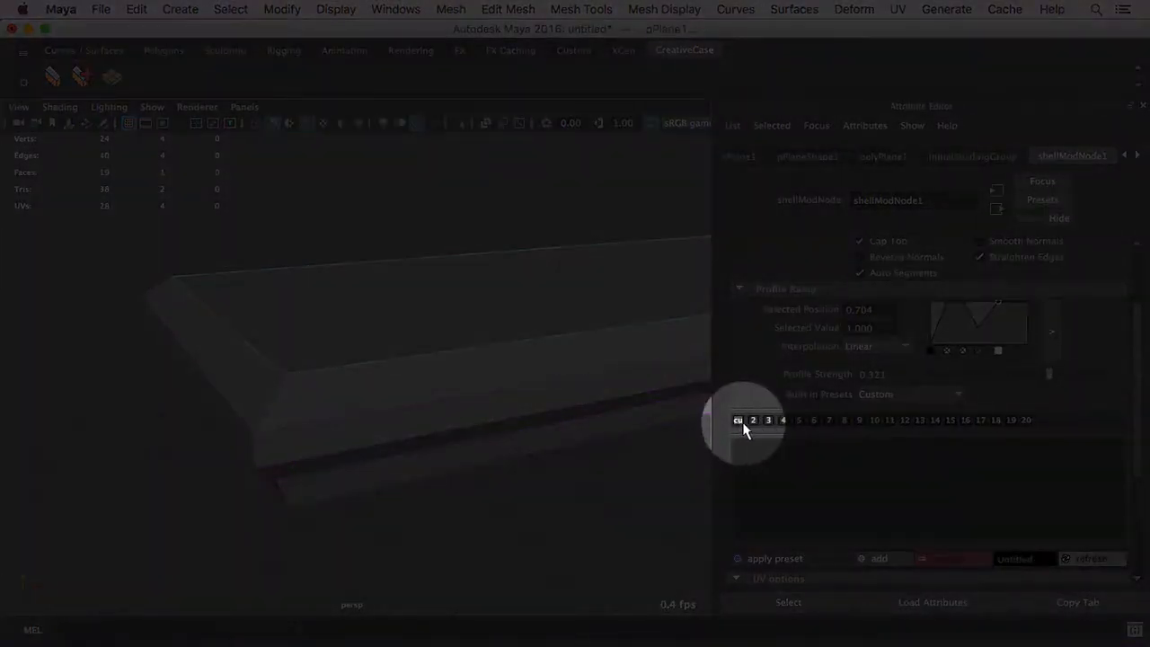
# - Compare the ChaserEdge 10% and 20% profiles through the numbered shortcuts, and return to the Custom profile
pyautogui.click(766, 422)
pyautogui.click(801, 422)
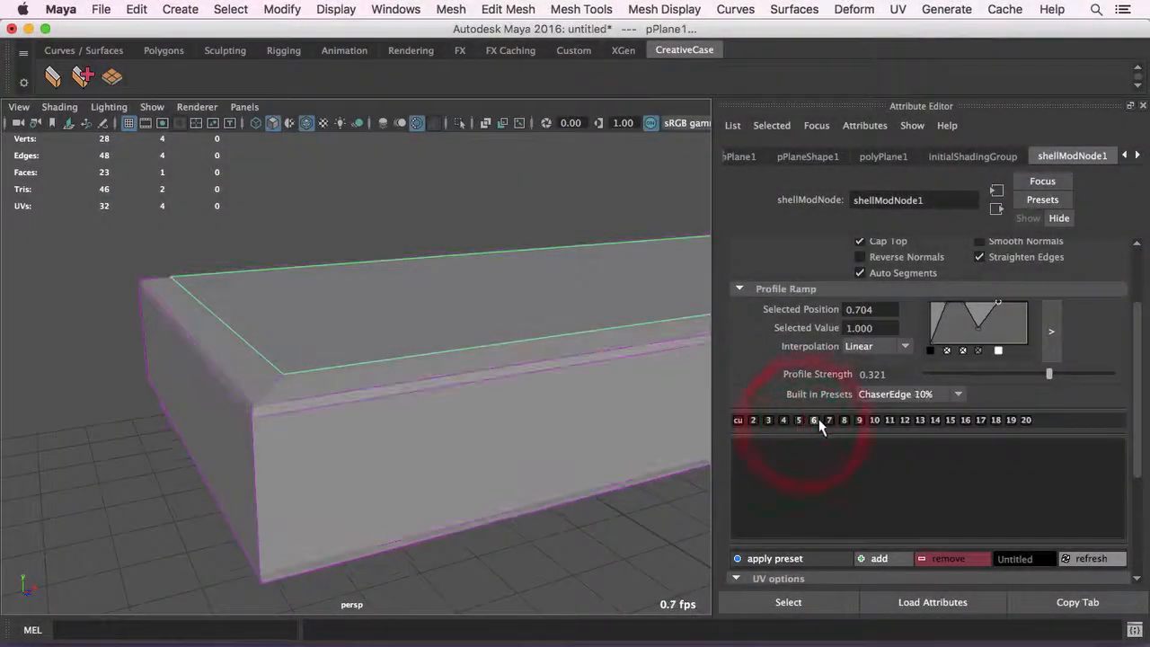
pyautogui.click(842, 419)
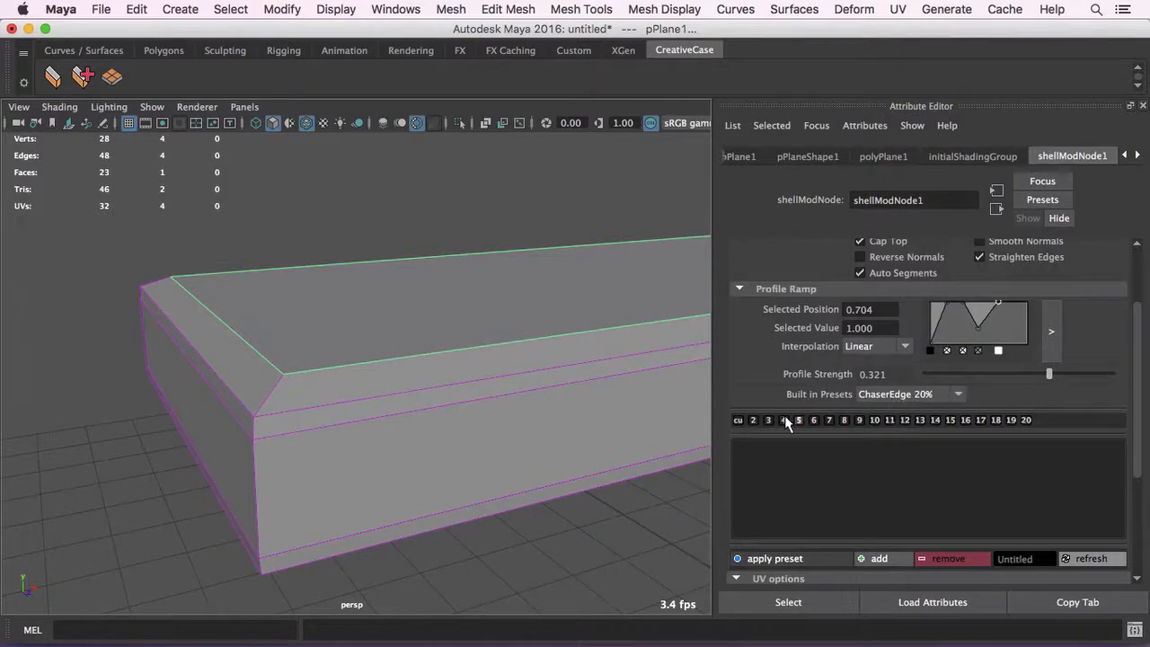
pyautogui.click(738, 420)
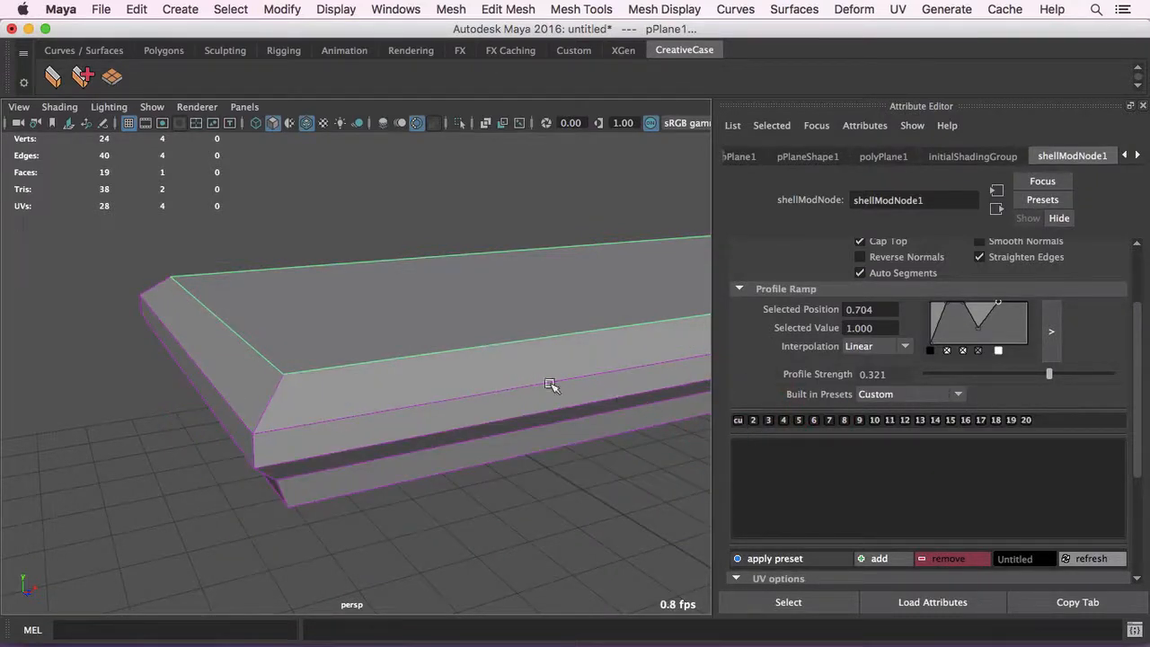
pyautogui.keyDown('alt'); pyautogui.moveTo(545, 383); pyautogui.dragTo(485, 370, button='right'); pyautogui.keyUp('alt')
pyautogui.keyDown('alt'); pyautogui.moveTo(485, 370); pyautogui.dragTo(532, 334); pyautogui.keyUp('alt')
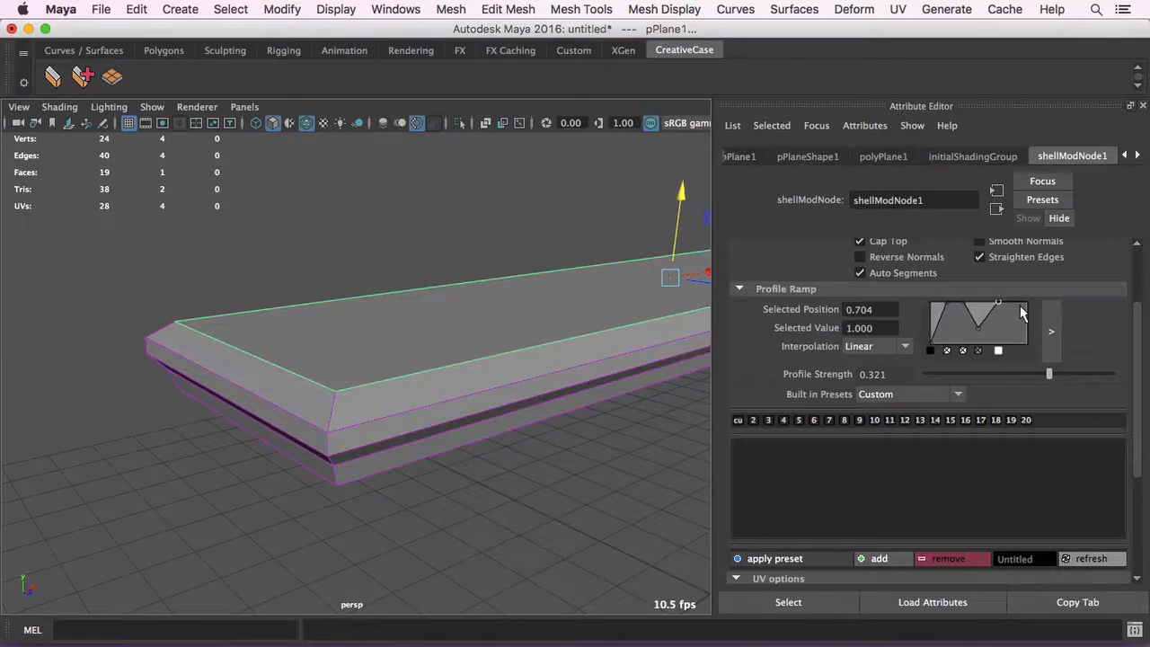
# - Set the Custom profile's Profile Strength to 0.789 and inspect the shell's side from a low angle
pyautogui.moveTo(1051, 375); pyautogui.dragTo(1082, 373)
pyautogui.keyDown('alt'); pyautogui.moveTo(342, 303); pyautogui.dragTo(398, 336); pyautogui.keyUp('alt')
pyautogui.keyDown('alt'); pyautogui.moveTo(336, 305); pyautogui.dragTo(616, 283); pyautogui.keyUp('alt')
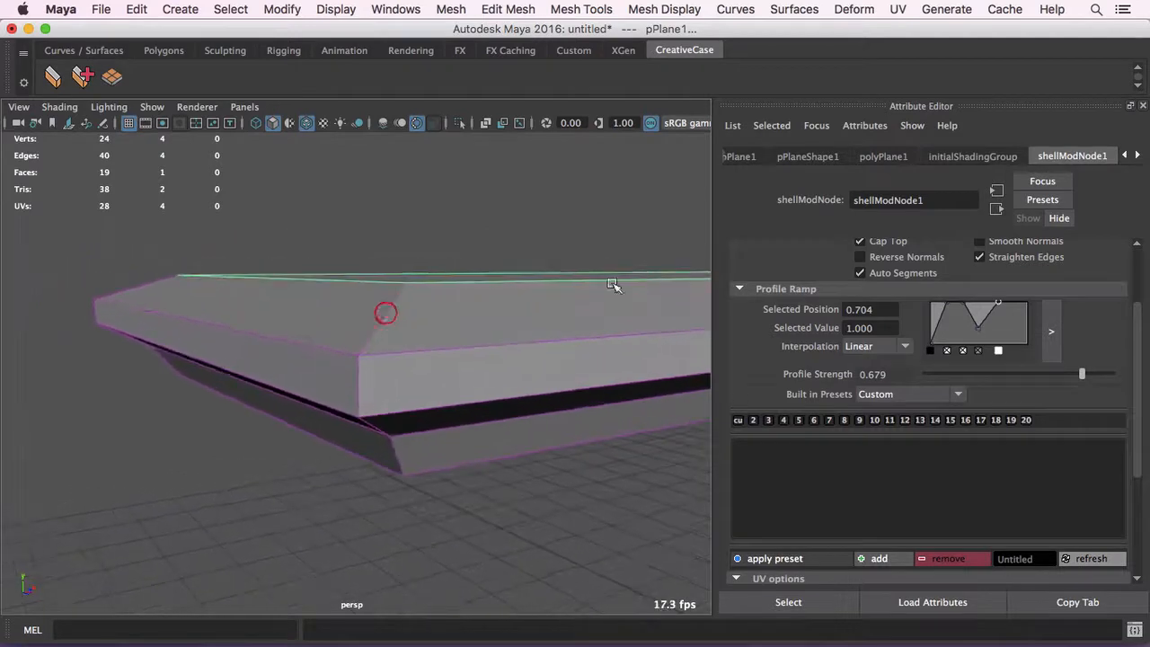
pyautogui.moveTo(1083, 371)
pyautogui.mouseDown()
pyautogui.moveTo(1109, 374)
pyautogui.moveTo(1092, 373)
pyautogui.mouseUp()
pyautogui.keyDown('alt'); pyautogui.moveTo(493, 321); pyautogui.dragTo(461, 320); pyautogui.keyUp('alt')
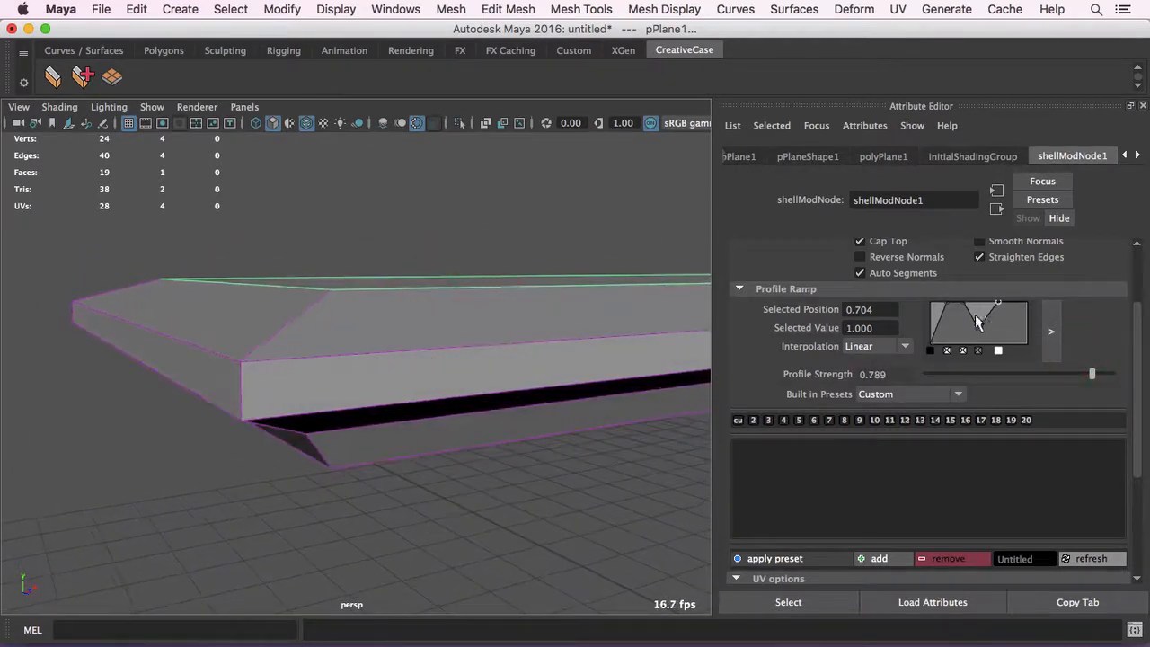
# - Open the enlarged profile ramp beside the shell and add a valley point at position 0.5477 with value 0.3595
pyautogui.click(1052, 331)
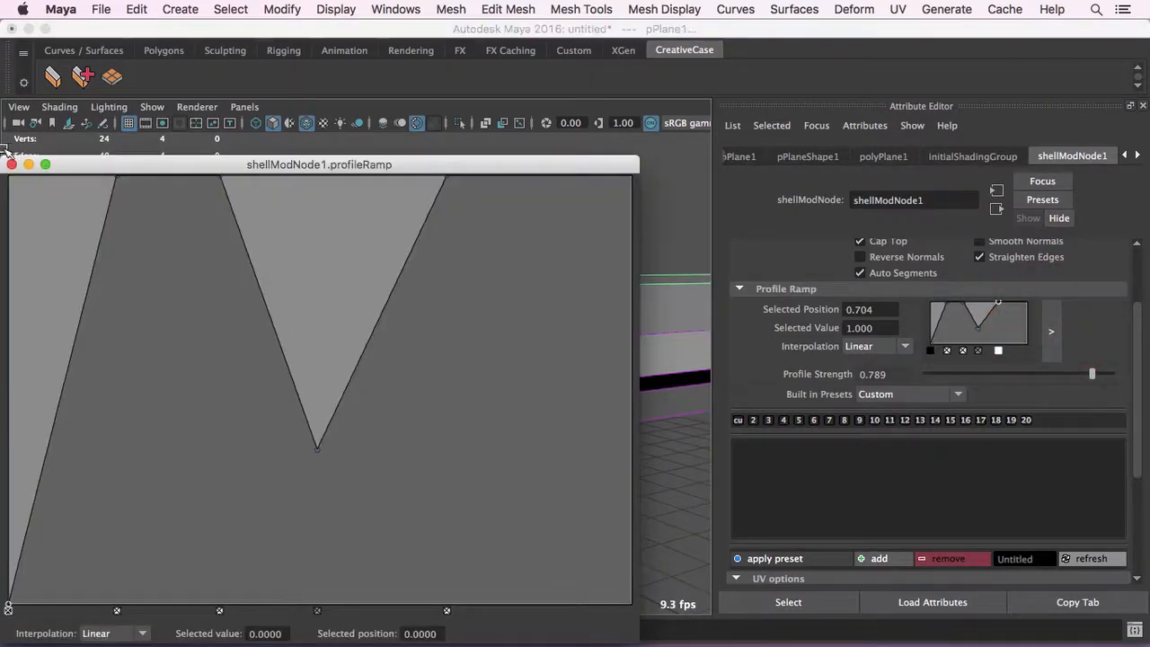
pyautogui.moveTo(29, 168); pyautogui.dragTo(660, 203)
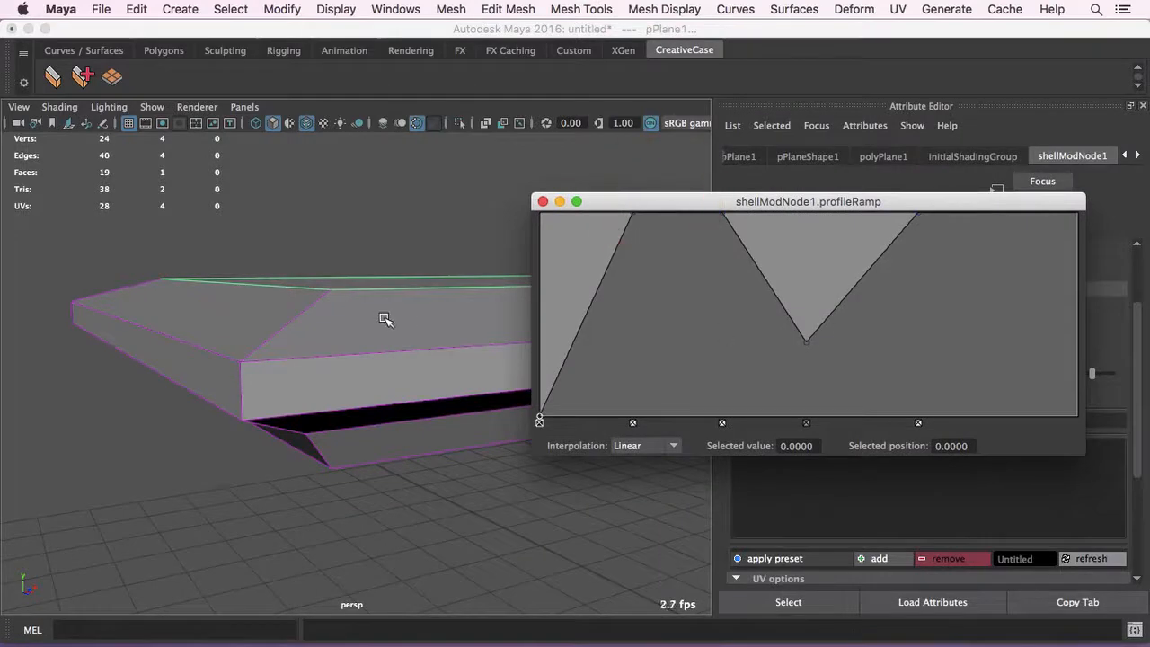
pyautogui.keyDown('alt'); pyautogui.moveTo(385, 318); pyautogui.dragTo(380, 318); pyautogui.keyUp('alt')
pyautogui.moveTo(828, 327); pyautogui.dragTo(834, 342)
pyautogui.keyDown('alt'); pyautogui.moveTo(354, 280); pyautogui.dragTo(338, 281); pyautogui.keyUp('alt')
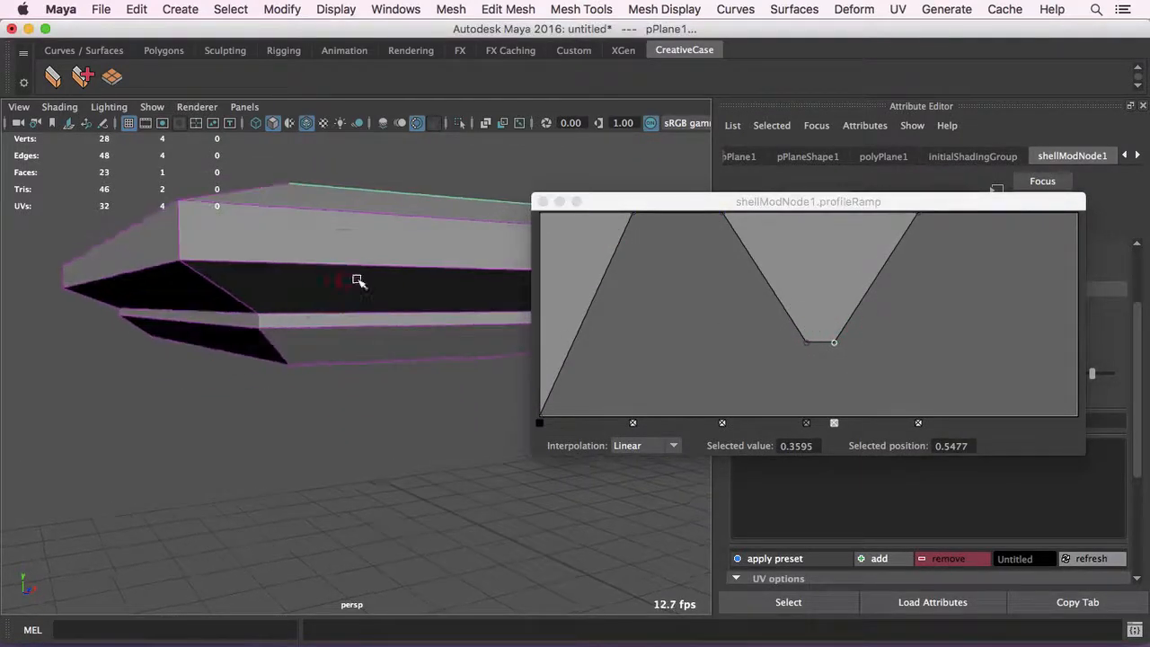
# - Add two more points in the ramp's valley, the last at position 0.5603 and value 0.3554, close the enlarged ramp and inspect the shell
pyautogui.moveTo(838, 334)
pyautogui.mouseDown()
pyautogui.moveTo(849, 356)
pyautogui.moveTo(795, 351)
pyautogui.moveTo(842, 347)
pyautogui.mouseUp()
pyautogui.moveTo(756, 210); pyautogui.dragTo(520, 218)
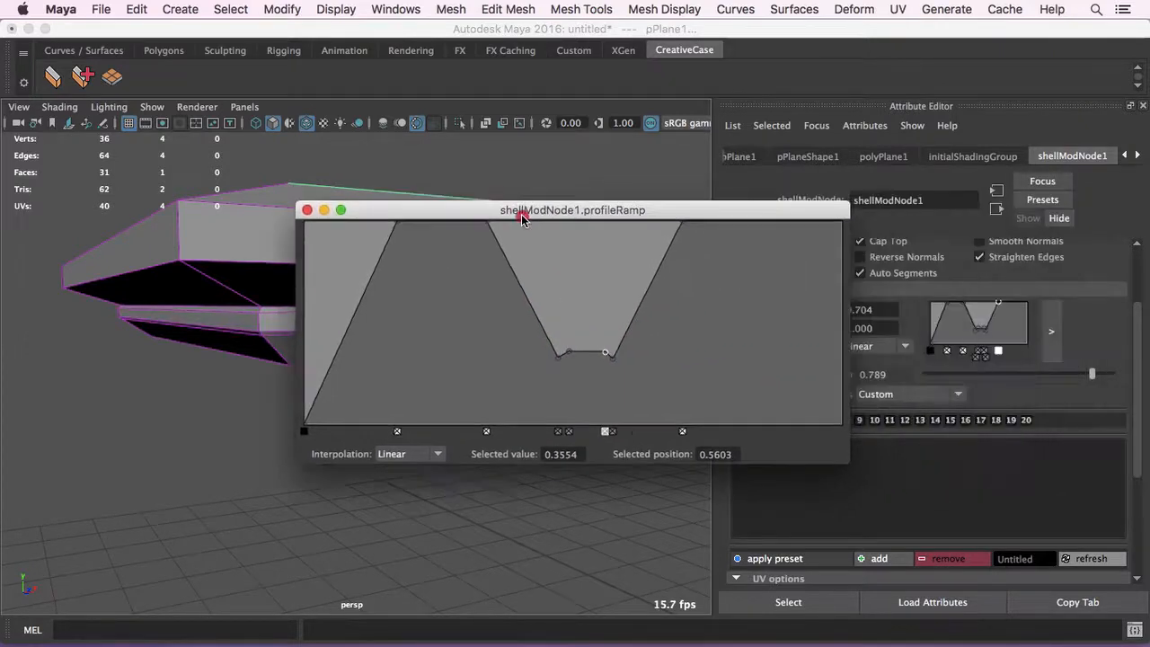
pyautogui.click(307, 210)
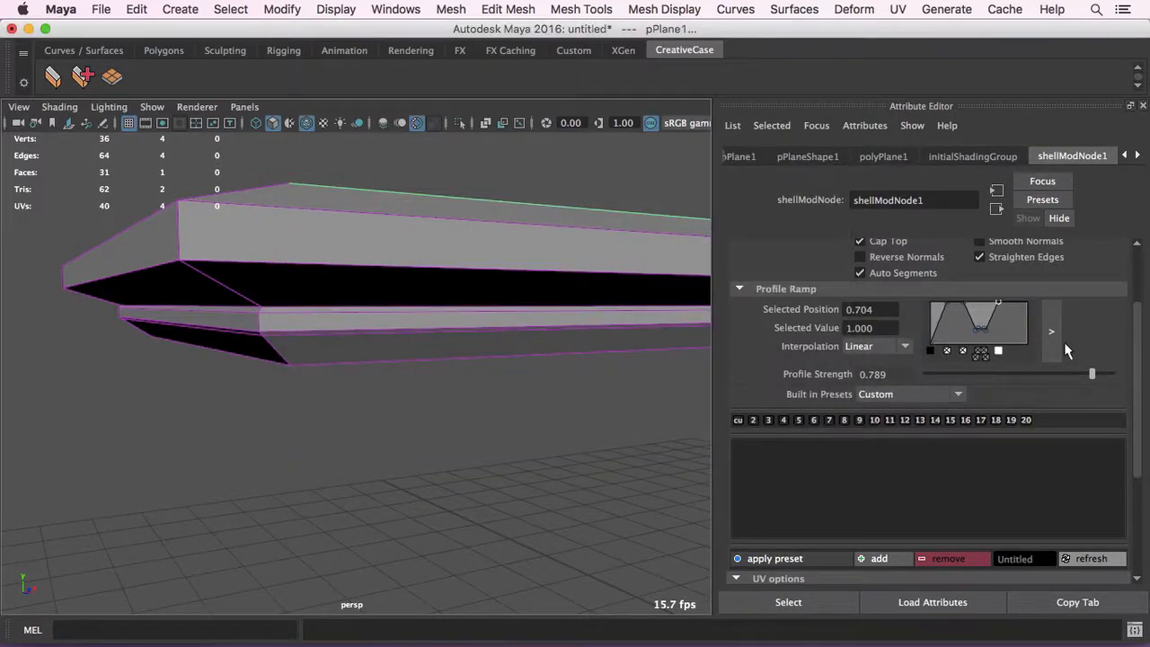
pyautogui.keyDown('alt'); pyautogui.moveTo(615, 347); pyautogui.dragTo(602, 360, button='middle'); pyautogui.keyUp('alt')
pyautogui.scroll(-3, 858, 404)
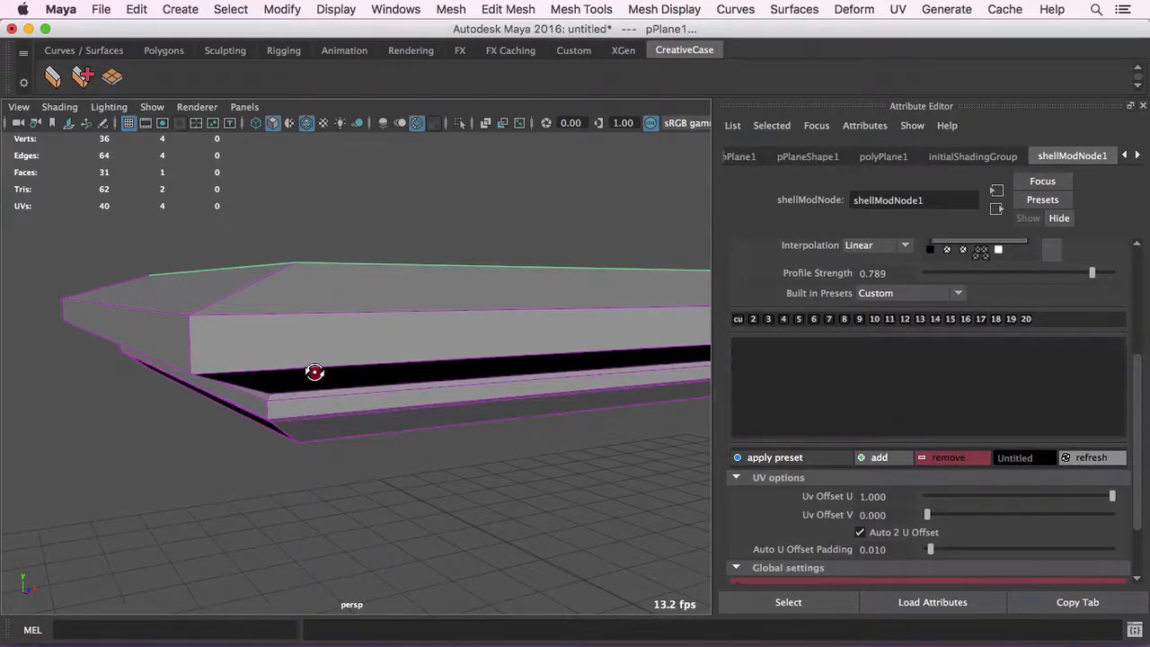
# - Reopen the enlarged profile ramp and add supporting points beside its upper corners, the last at position 0.6917 and value 0.9959
pyautogui.keyDown('alt'); pyautogui.moveTo(316, 372); pyautogui.dragTo(326, 367); pyautogui.keyUp('alt')
pyautogui.click(1055, 252)
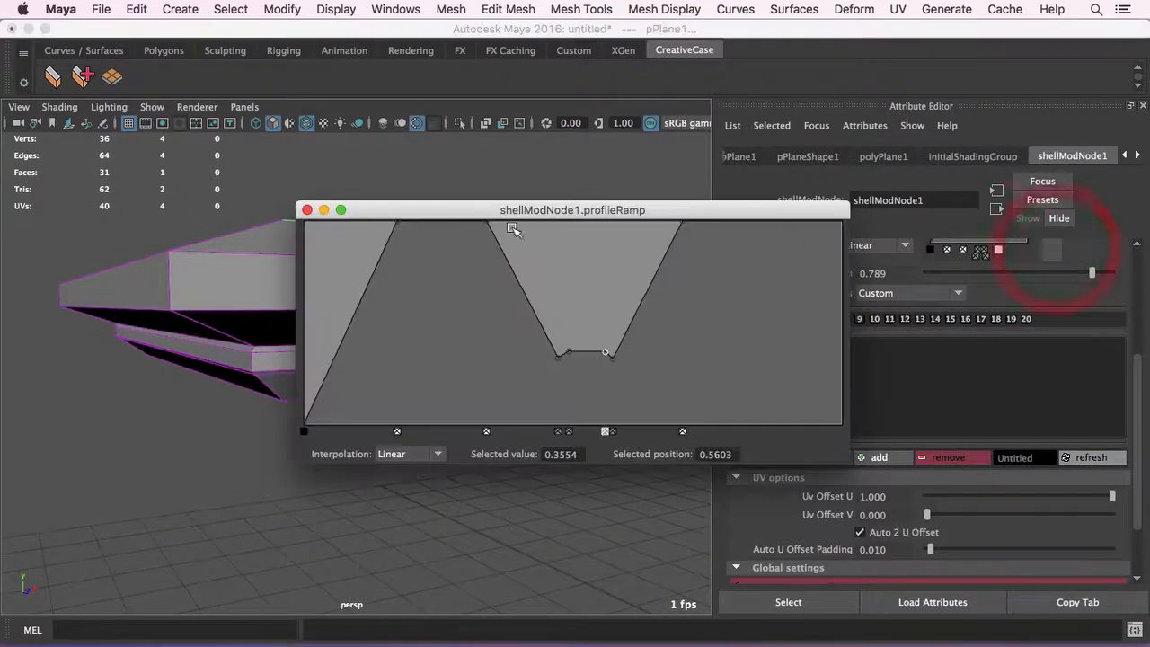
pyautogui.moveTo(566, 210); pyautogui.dragTo(746, 230)
pyautogui.moveTo(582, 253); pyautogui.dragTo(576, 241)
pyautogui.moveTo(678, 255); pyautogui.dragTo(689, 238)
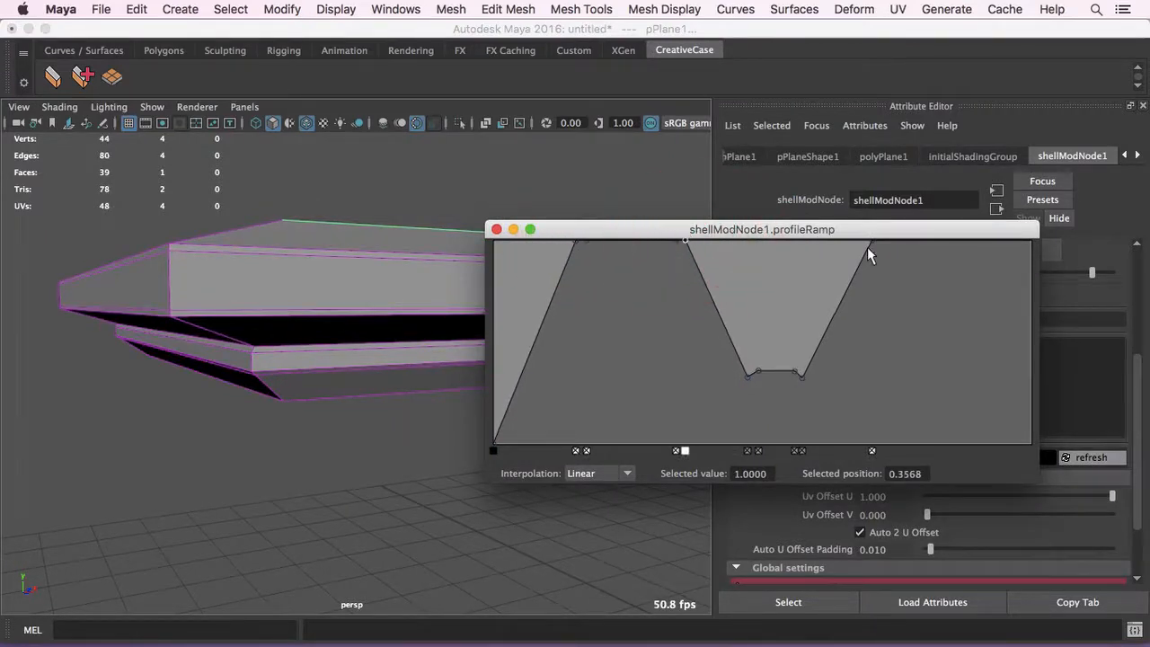
pyautogui.moveTo(868, 248); pyautogui.dragTo(866, 242)
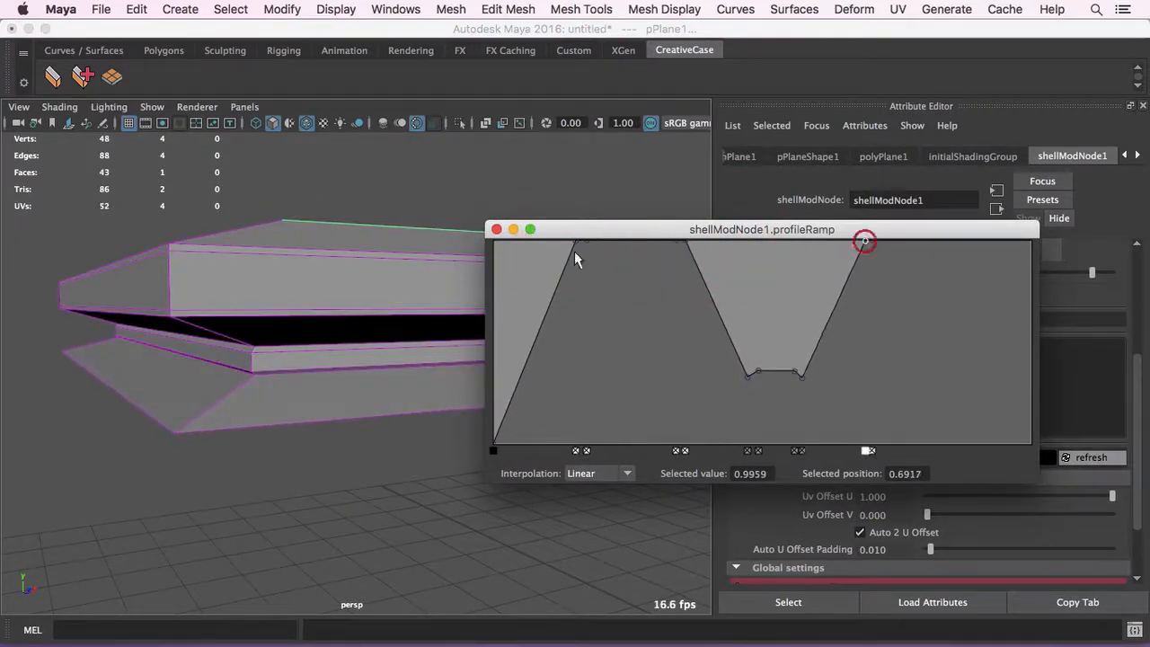
pyautogui.keyDown('alt'); pyautogui.moveTo(296, 285); pyautogui.dragTo(283, 295); pyautogui.keyUp('alt')
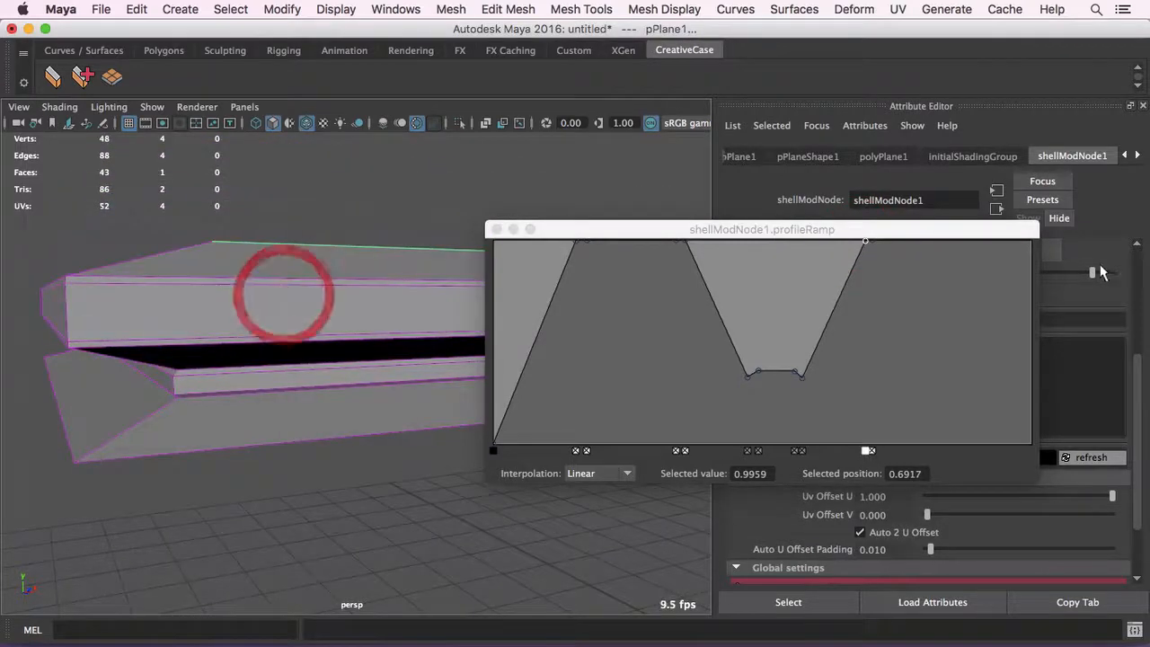
# - Extend the ramp with a corner that drops to zero at its far end, supported by a point at position 0.8920 and value 0.9711
pyautogui.moveTo(970, 253); pyautogui.dragTo(966, 233)
pyautogui.moveTo(1006, 259); pyautogui.dragTo(1076, 495)
pyautogui.keyDown('alt'); pyautogui.moveTo(138, 258); pyautogui.dragTo(139, 248); pyautogui.keyUp('alt')
pyautogui.keyDown('alt'); pyautogui.moveTo(142, 258); pyautogui.dragTo(141, 259); pyautogui.keyUp('alt')
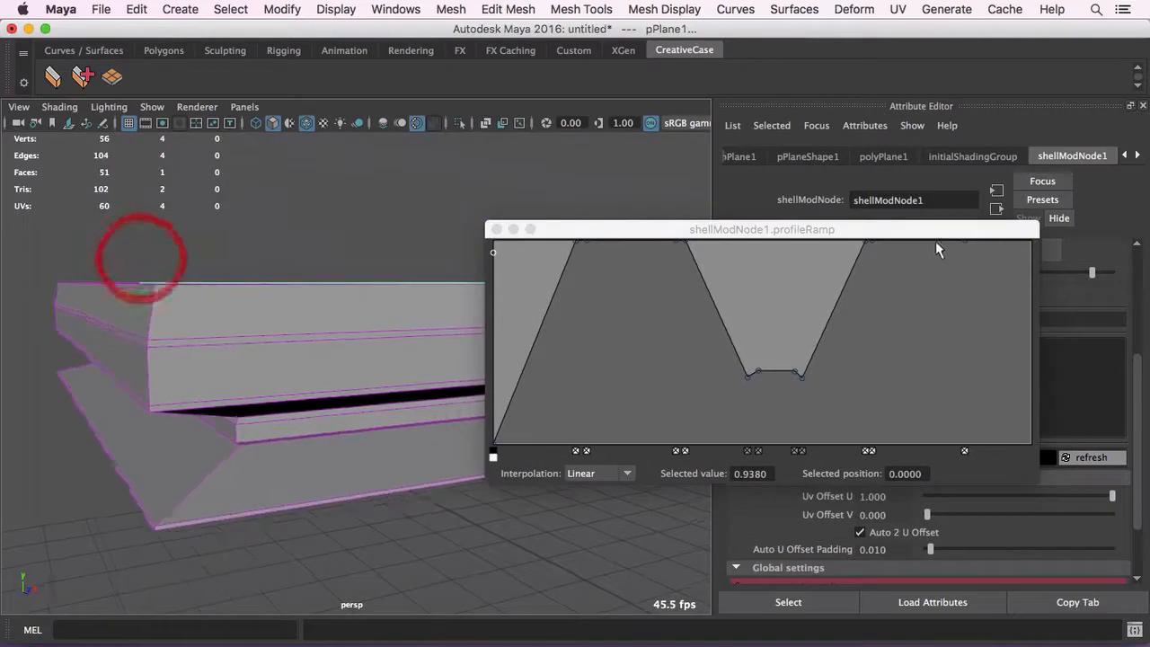
pyautogui.moveTo(1005, 268); pyautogui.dragTo(1030, 448)
pyautogui.click(972, 249)
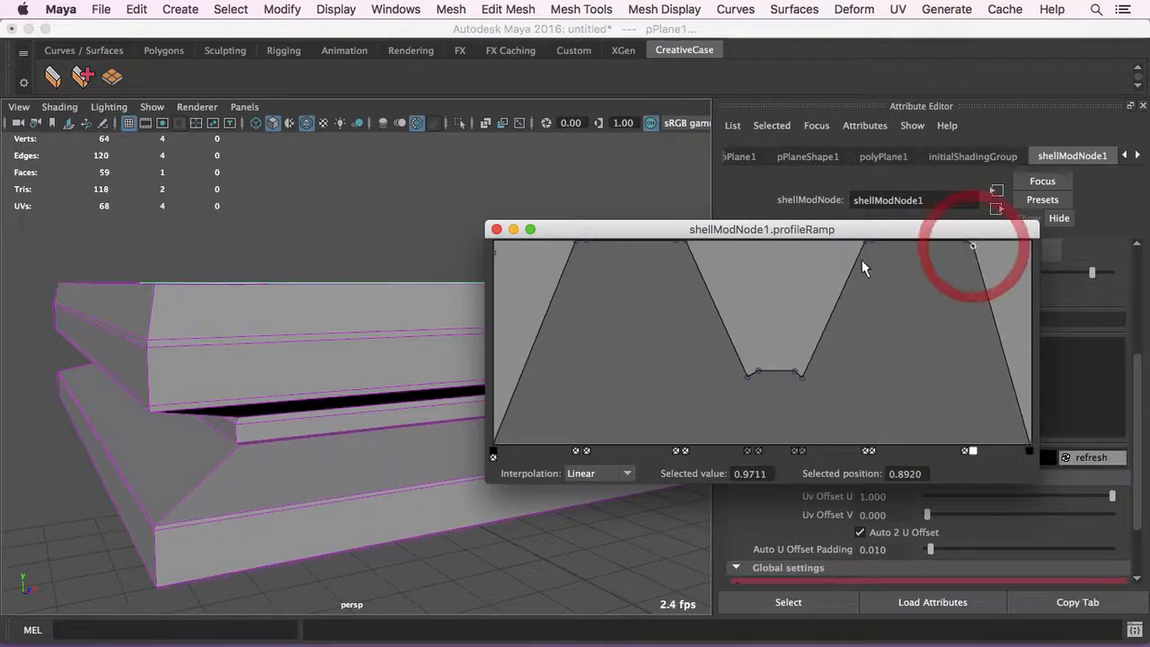
pyautogui.keyDown('alt'); pyautogui.moveTo(306, 346); pyautogui.dragTo(285, 328); pyautogui.keyUp('alt')
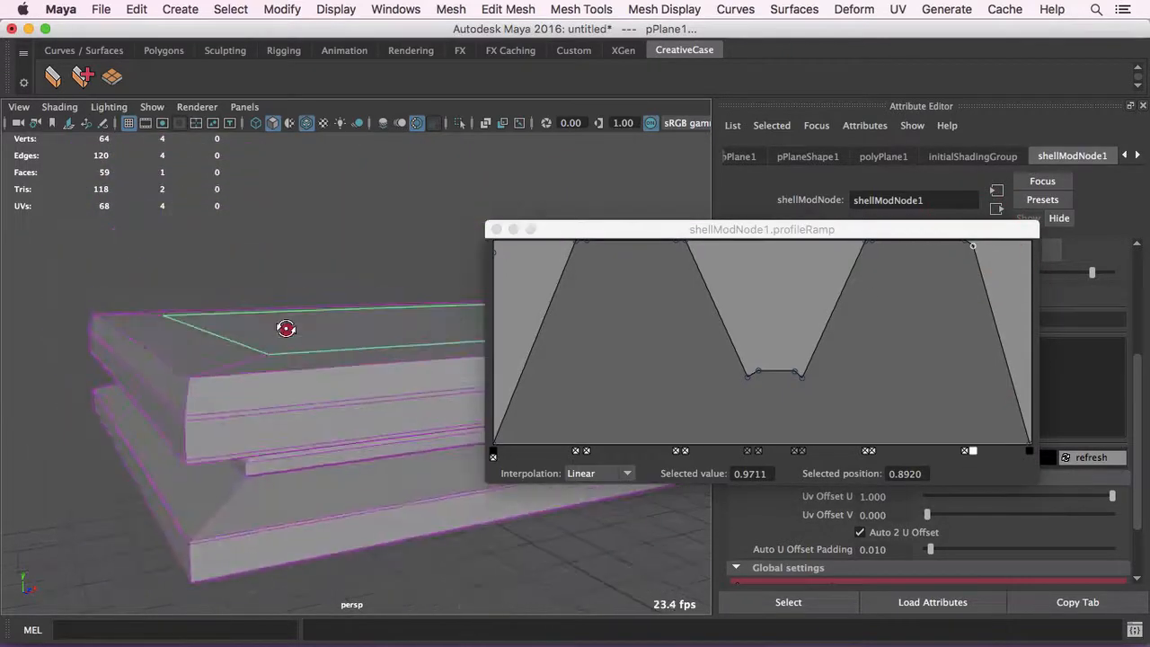
# - Add a ramp point at position 0.1330 and value 0.9587, remove the stray point at the start, and close the enlarged ramp
pyautogui.click(502, 418)
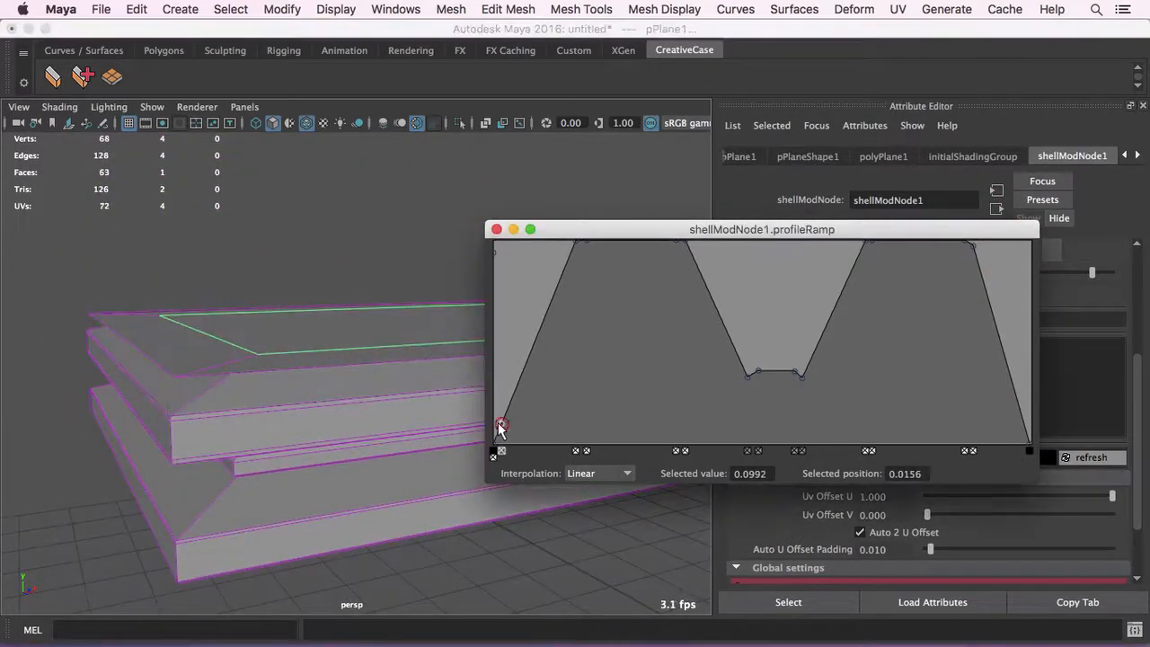
pyautogui.moveTo(501, 418); pyautogui.dragTo(560, 249)
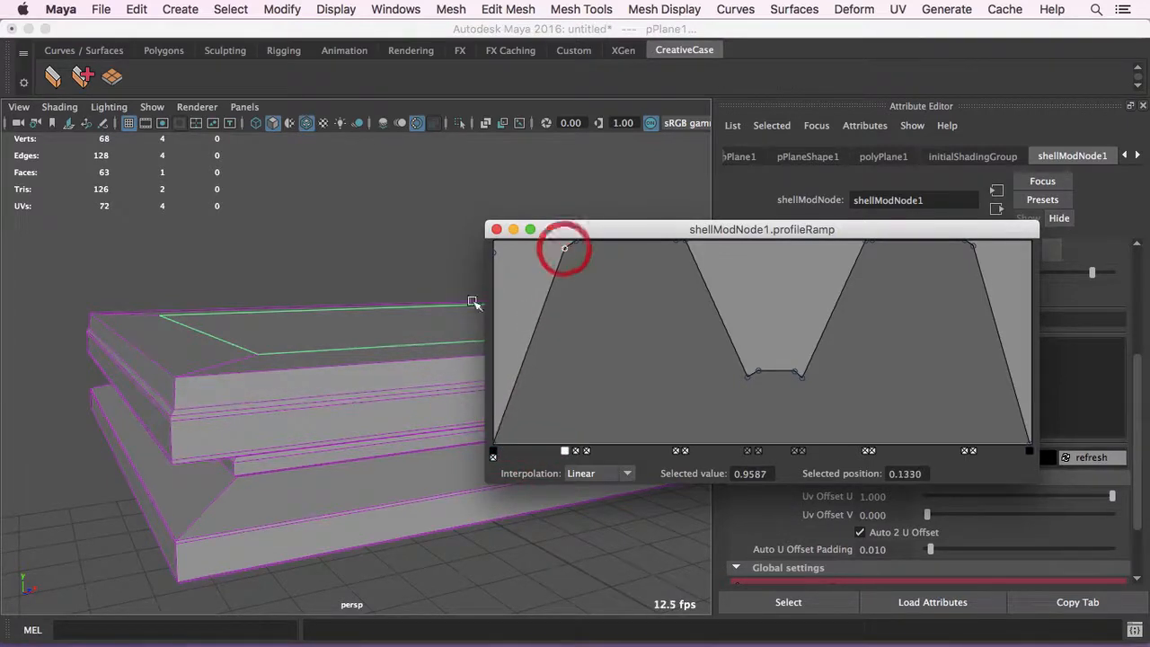
pyautogui.click(492, 452)
pyautogui.moveTo(296, 314)
pyautogui.keyDown('alt'); pyautogui.mouseDown()
pyautogui.moveTo(287, 285)
pyautogui.moveTo(290, 300)
pyautogui.mouseUp(); pyautogui.keyUp('alt')
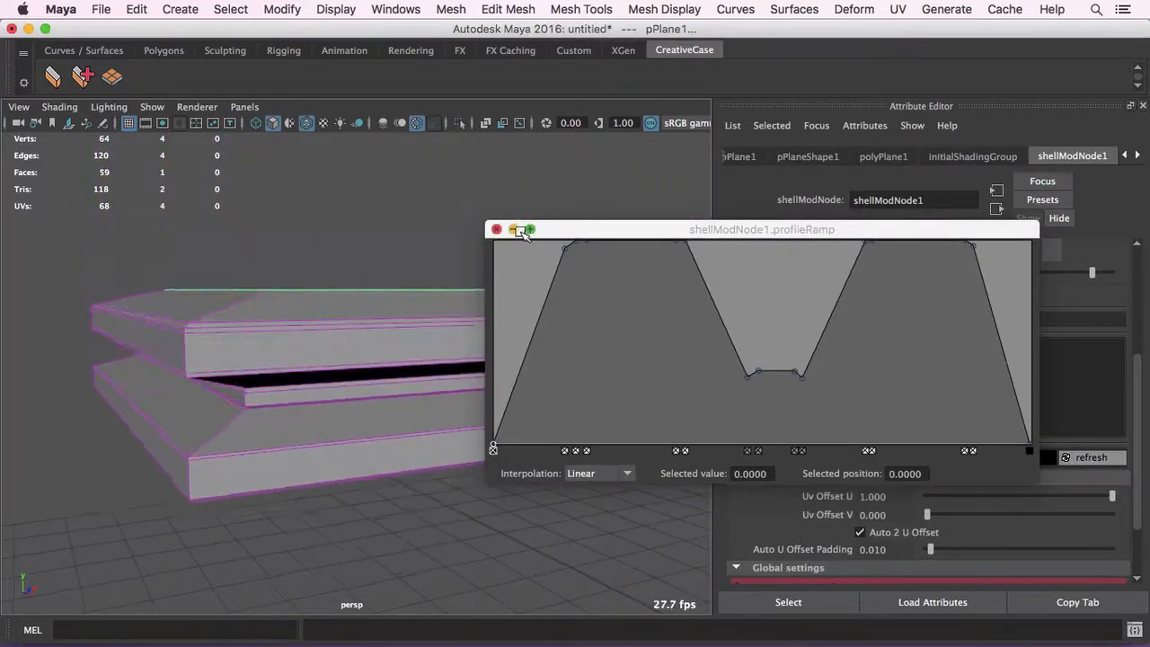
pyautogui.click(497, 230)
pyautogui.click(490, 269)
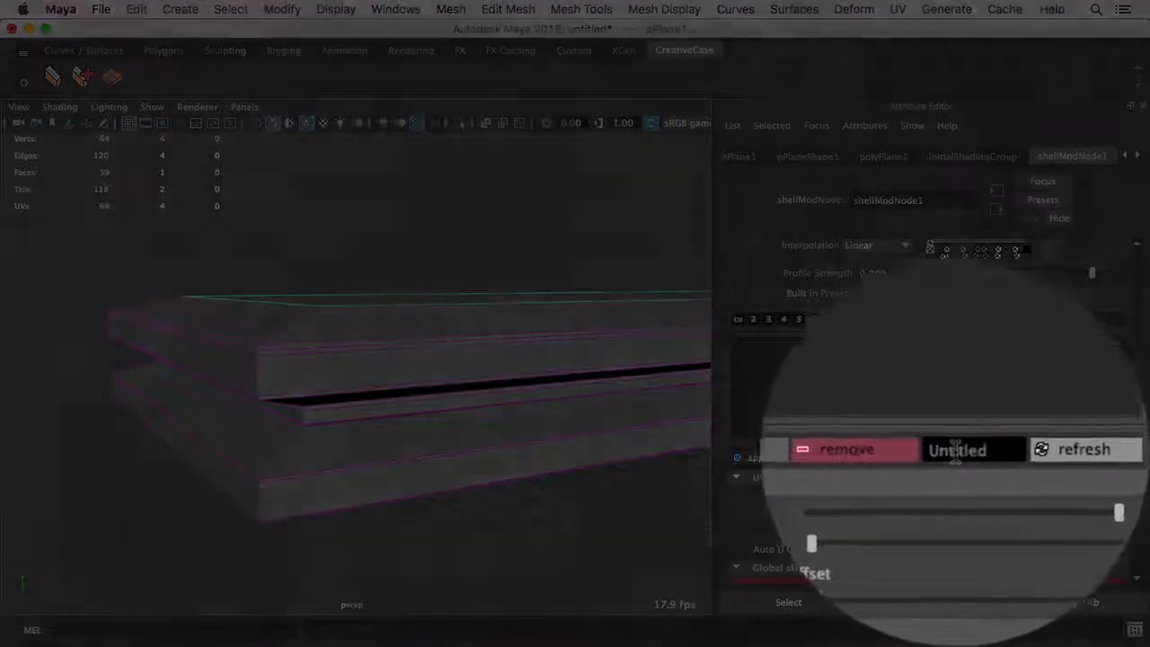
# - Save the custom profile as a new preset named Space_05
pyautogui.click(1000, 457)
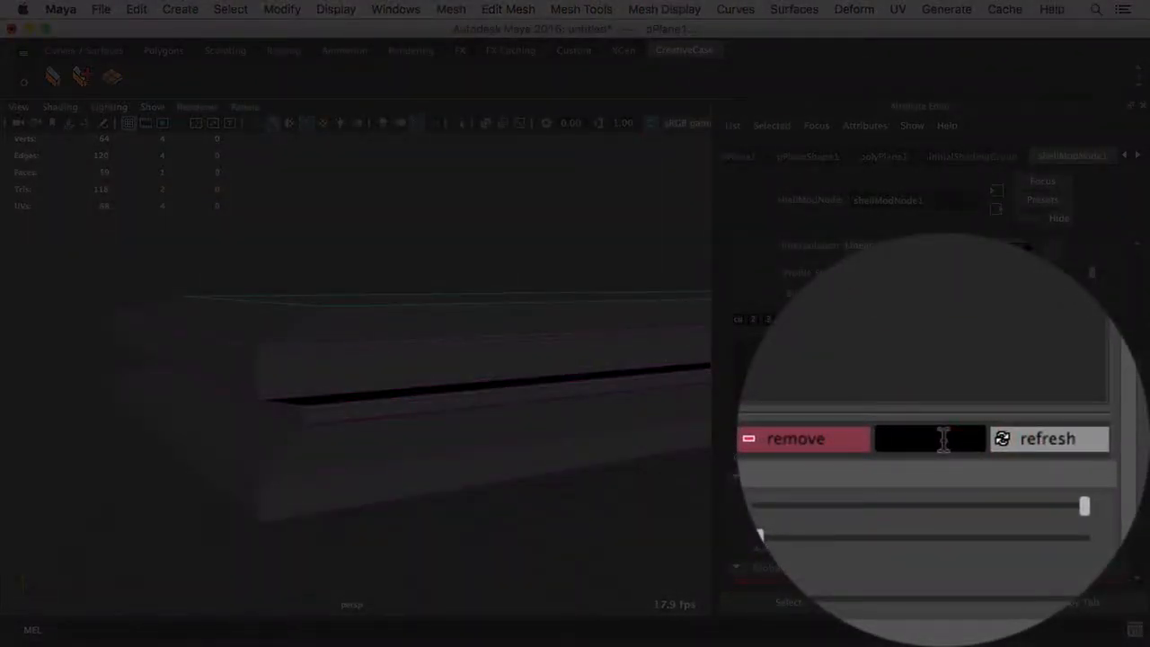
pyautogui.write('Space_05')
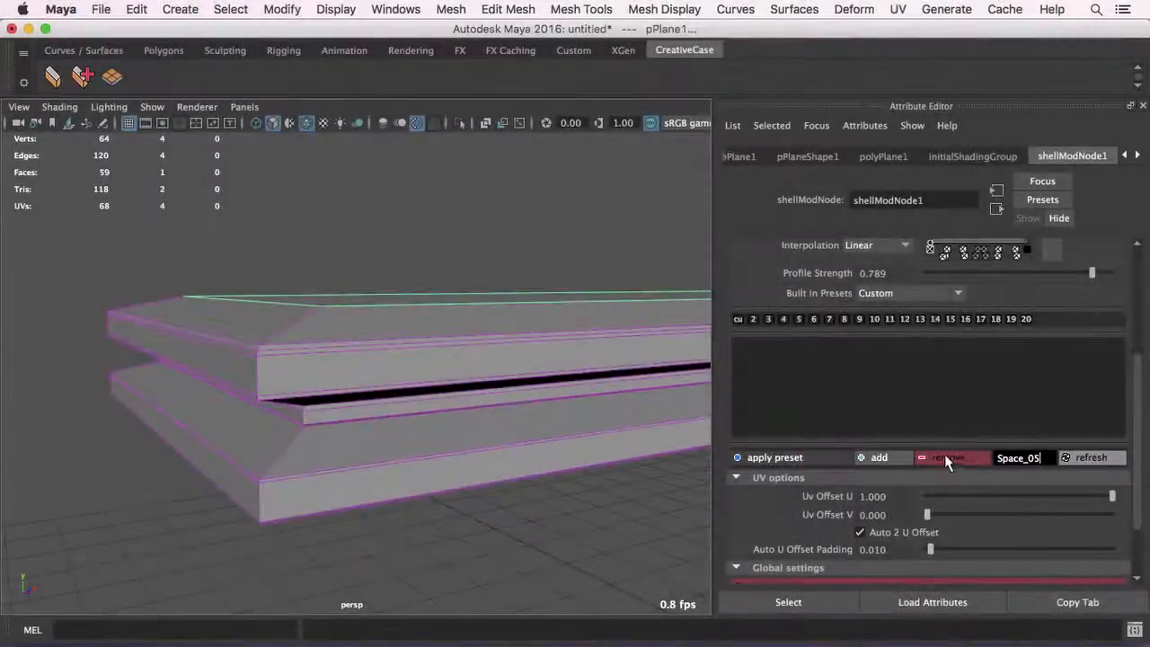
pyautogui.click(878, 458)
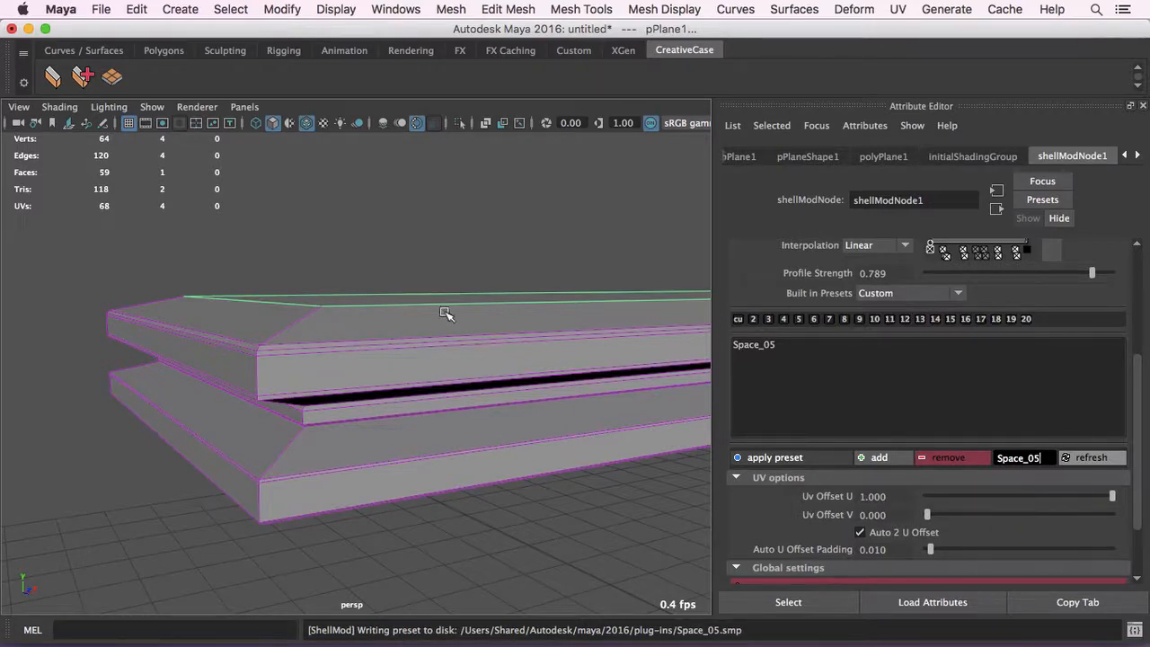
# - Switch to Finder and examine the plug-in, configuration and Space_05.smp preset files in the plug-ins folder
pyautogui.press('super+Tab')
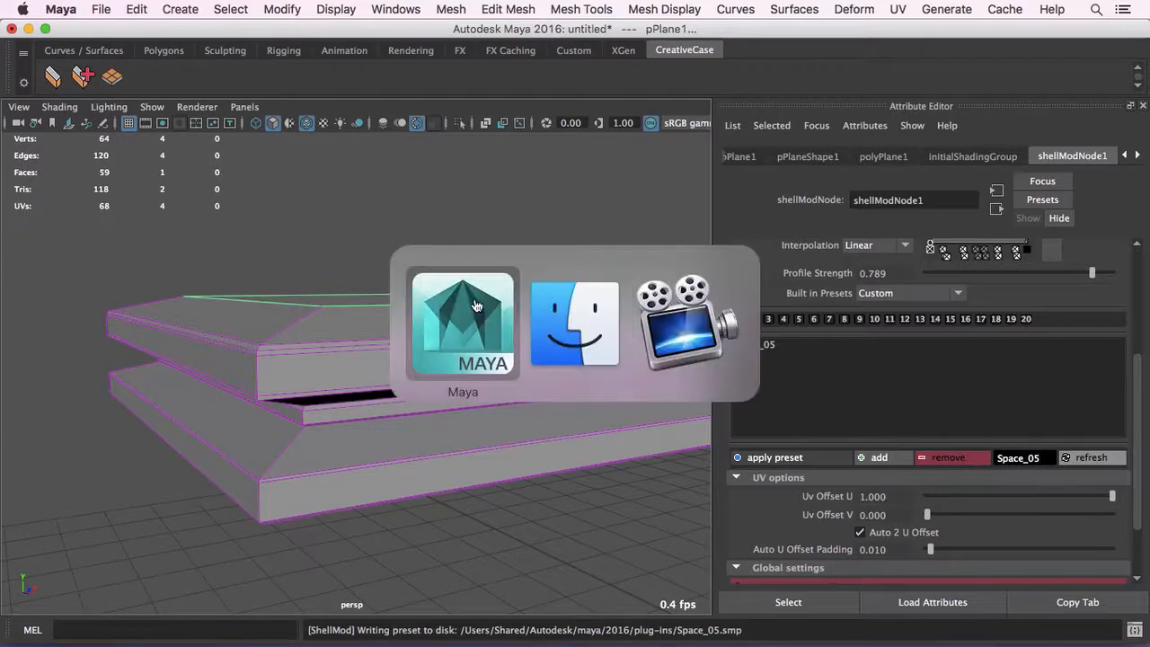
pyautogui.click(572, 330)
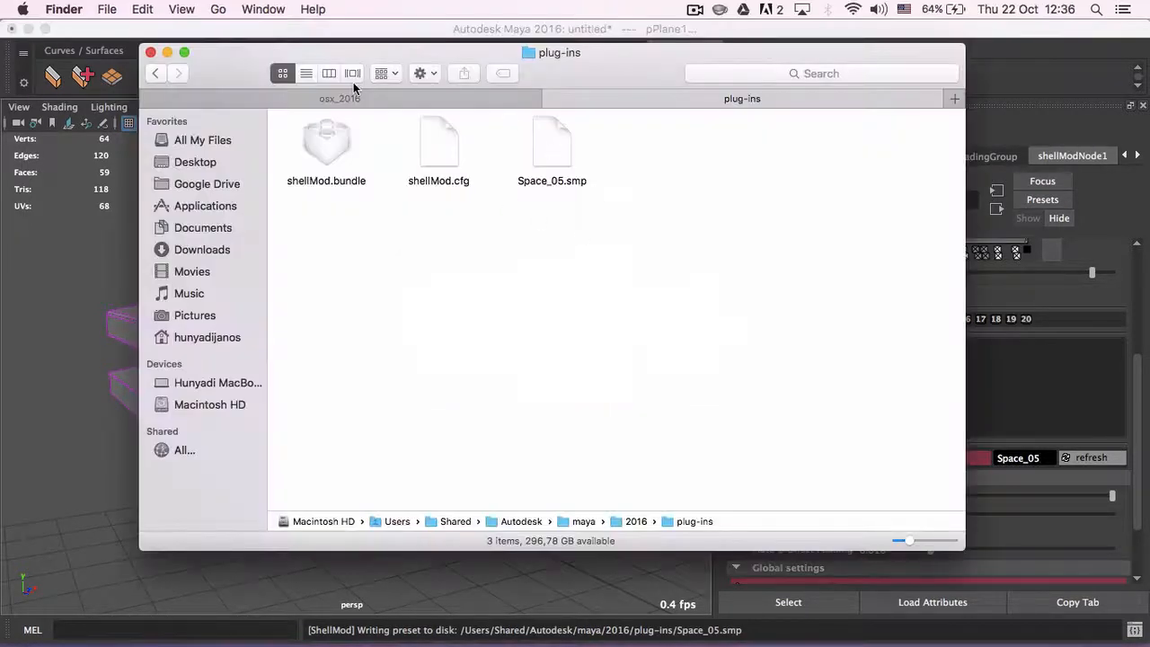
pyautogui.click(327, 142)
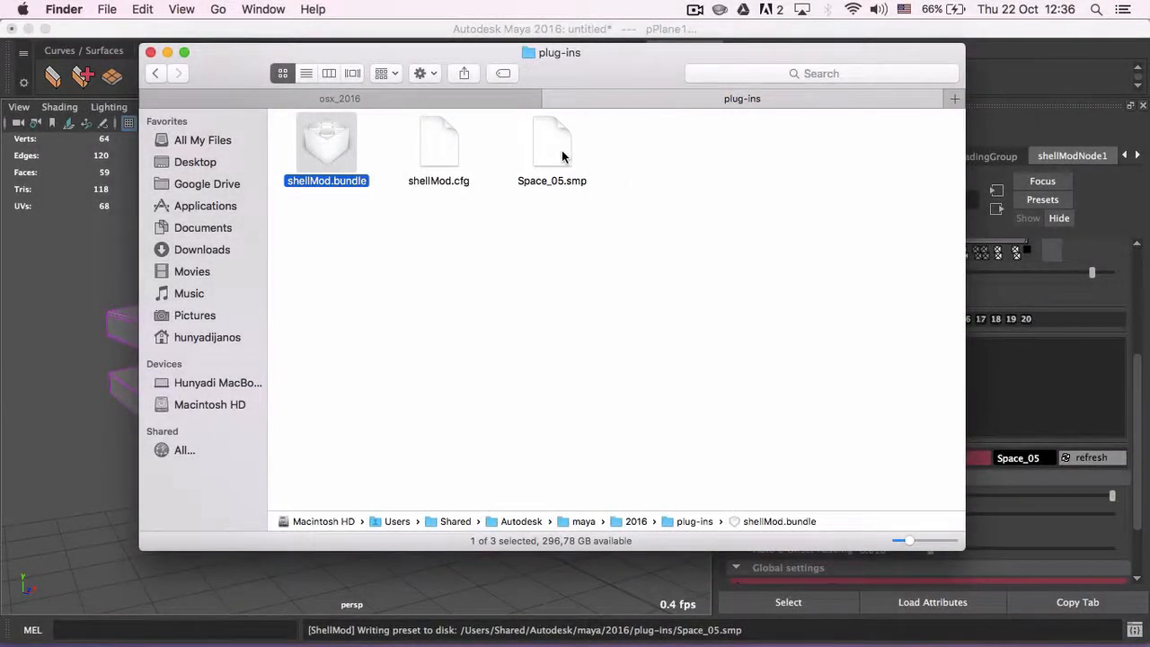
pyautogui.moveTo(585, 52); pyautogui.dragTo(585, 91)
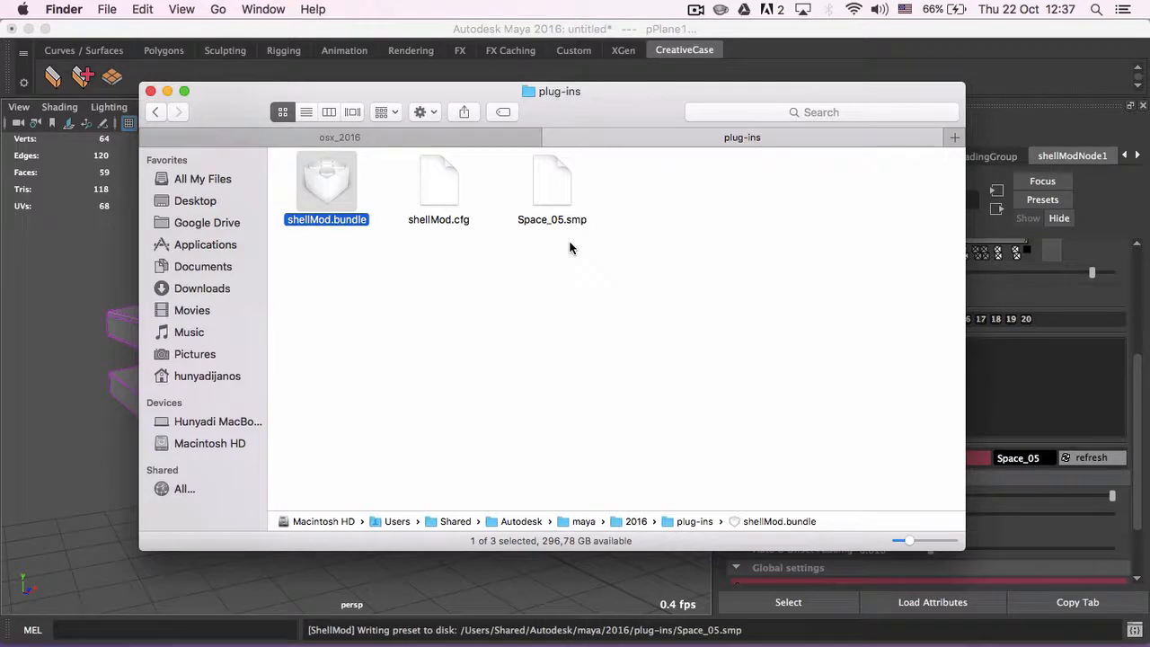
pyautogui.moveTo(608, 108)
pyautogui.mouseDown()
pyautogui.moveTo(596, 116)
pyautogui.moveTo(617, 106)
pyautogui.moveTo(606, 126)
pyautogui.mouseUp()
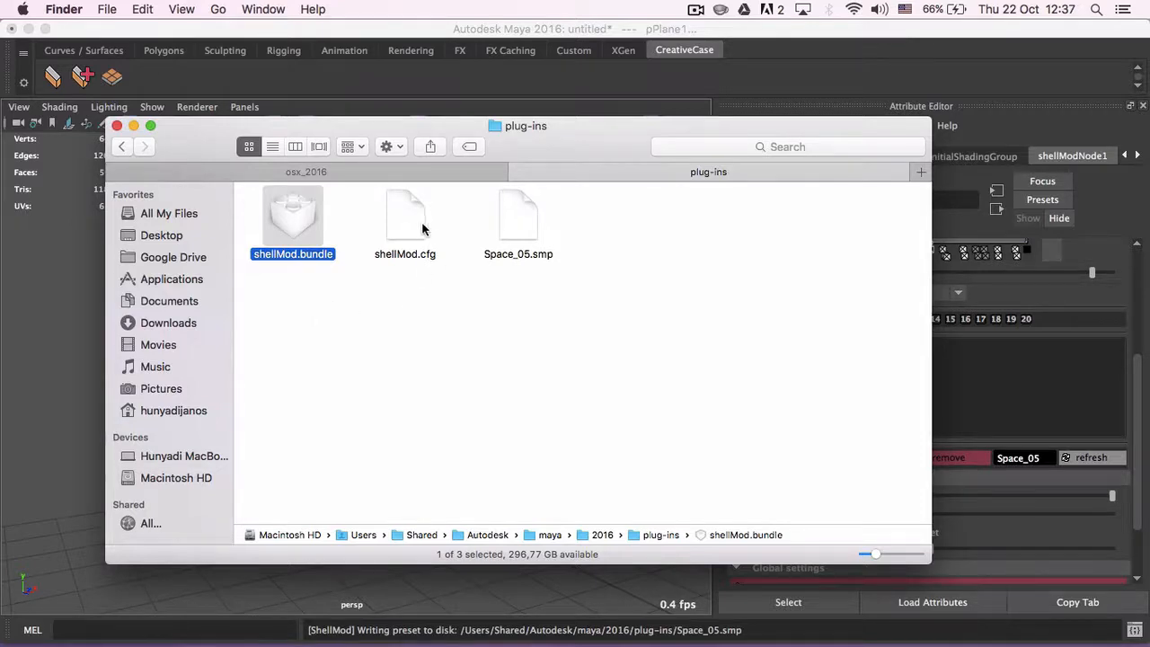
pyautogui.moveTo(568, 146); pyautogui.dragTo(623, 148)
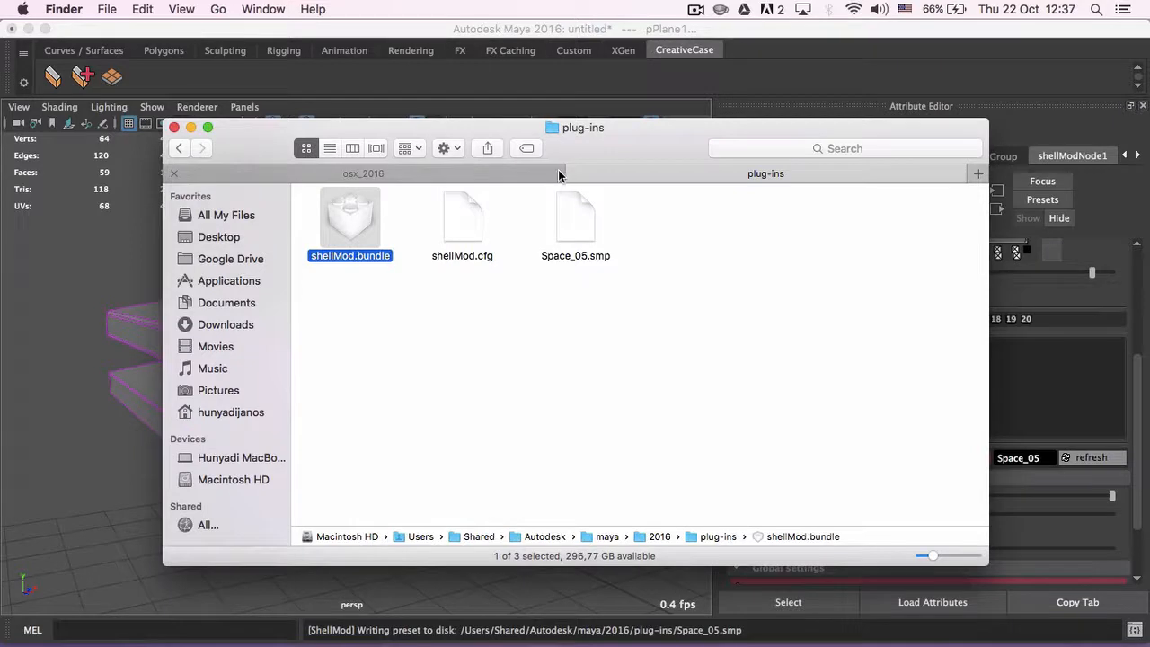
# - Open the shellMod.cfg file with CodeRunner from the Applications folder
pyautogui.rightClick(463, 225)
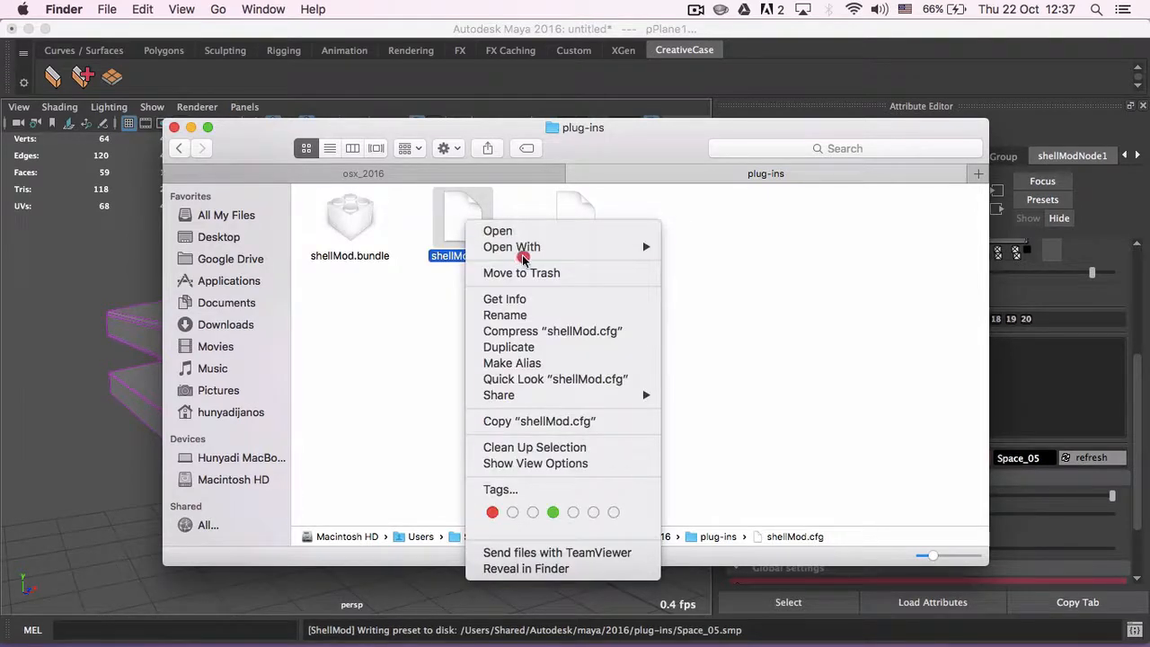
pyautogui.moveTo(523, 255)
pyautogui.click(724, 288)
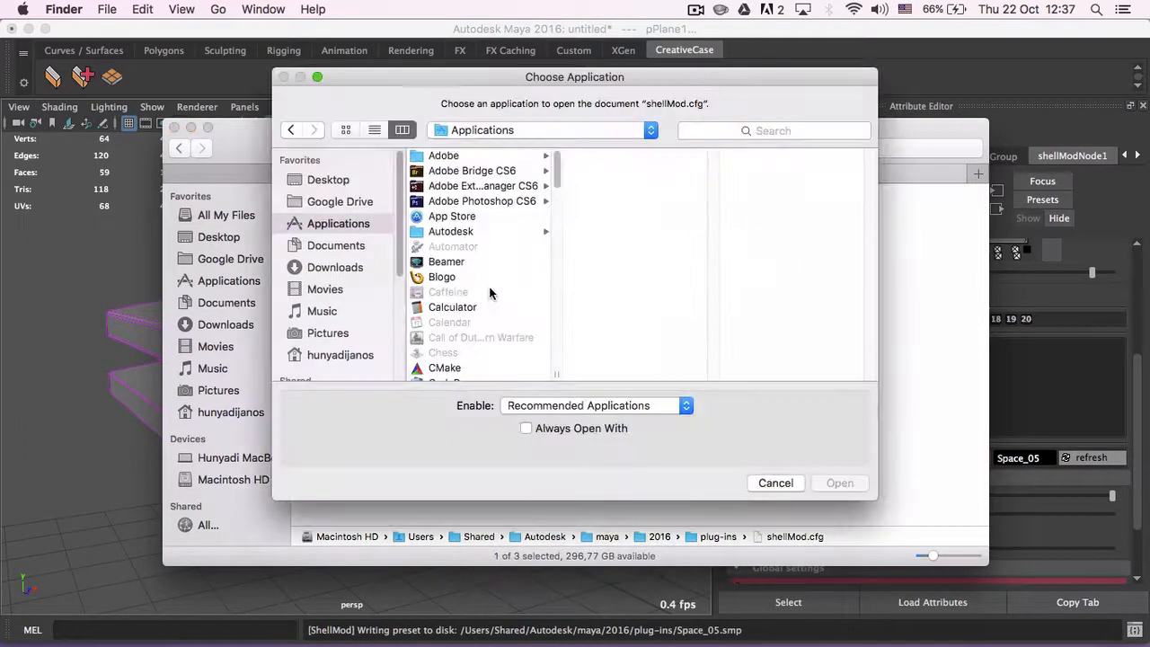
pyautogui.scroll(-1, 468, 279)
pyautogui.click(473, 352)
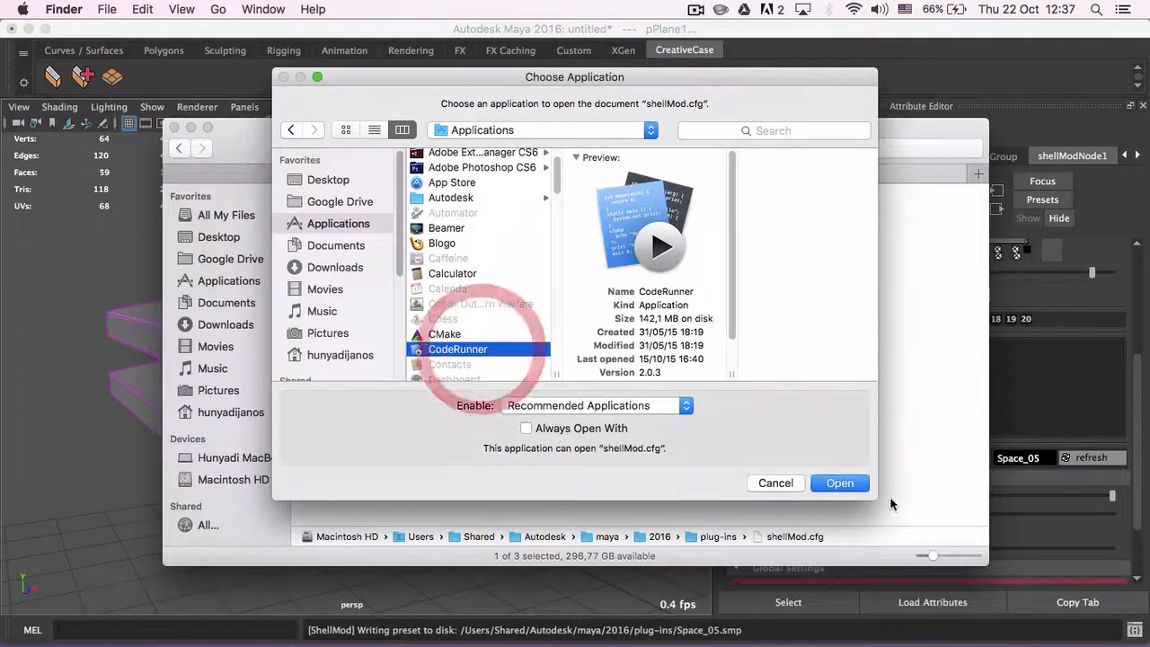
pyautogui.click(845, 487)
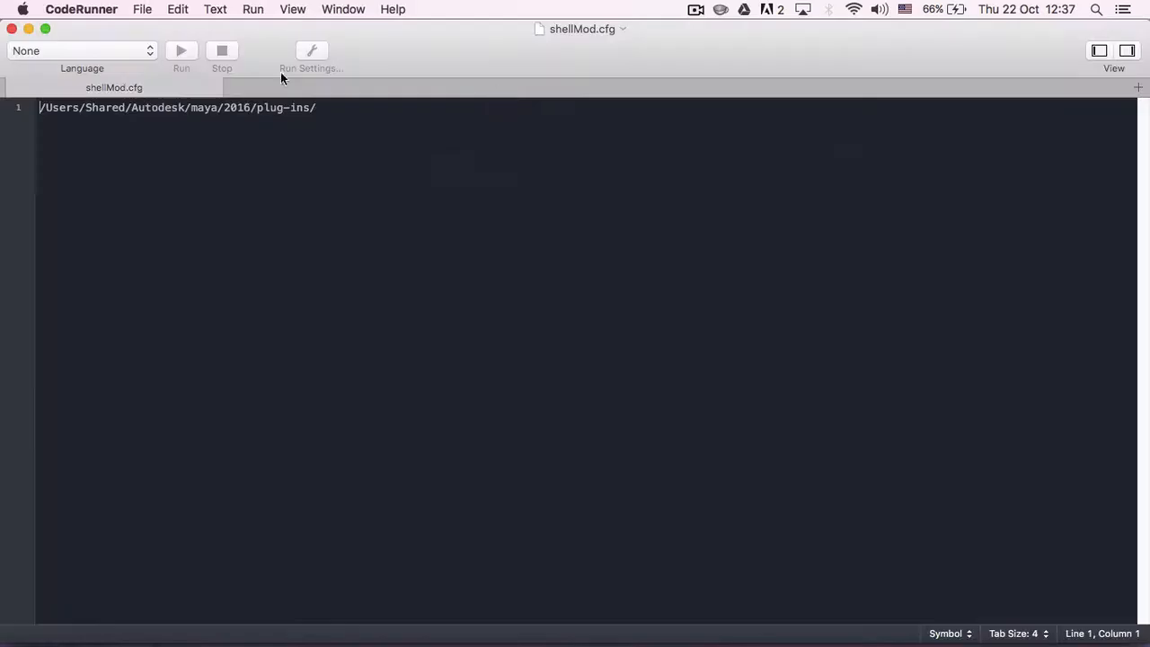
# - Highlight and examine the preset folder path in line 1 of the configuration file
pyautogui.moveTo(492, 141); pyautogui.dragTo(2, 107)
pyautogui.click(330, 108)
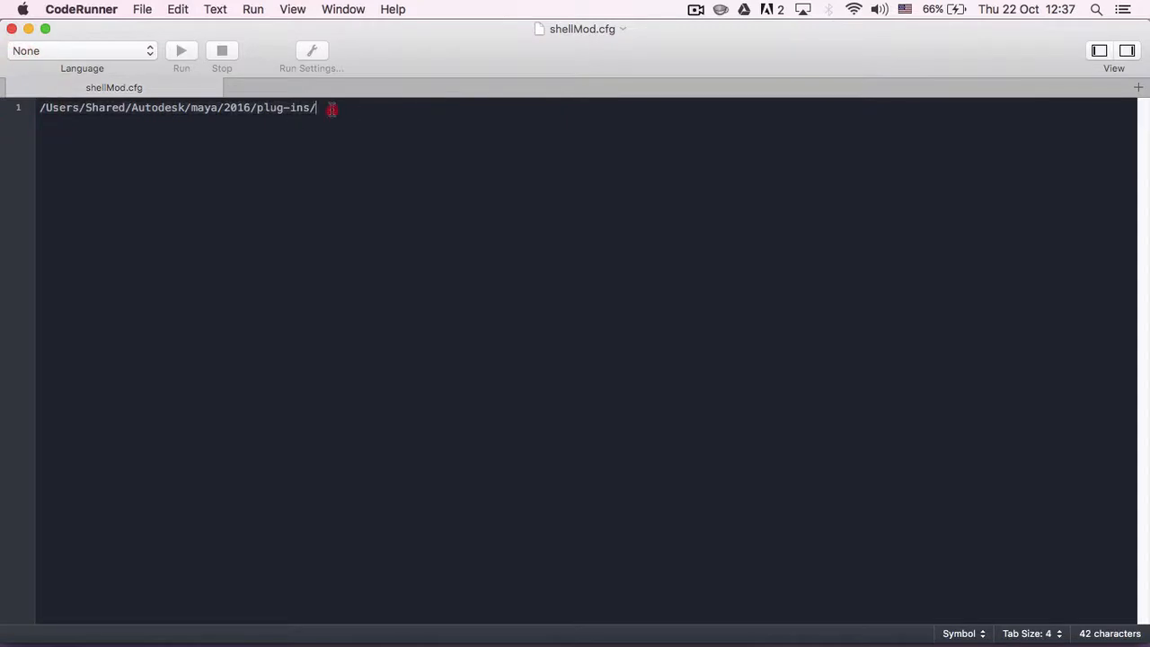
pyautogui.moveTo(331, 108); pyautogui.dragTo(11, 95)
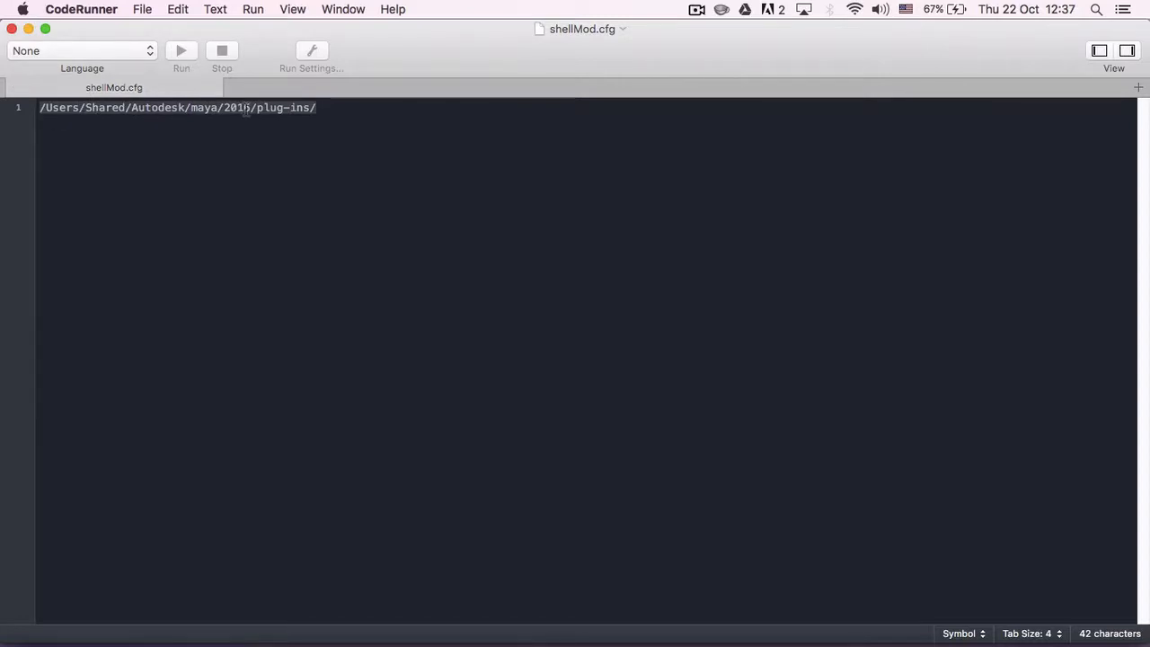
pyautogui.click(367, 112)
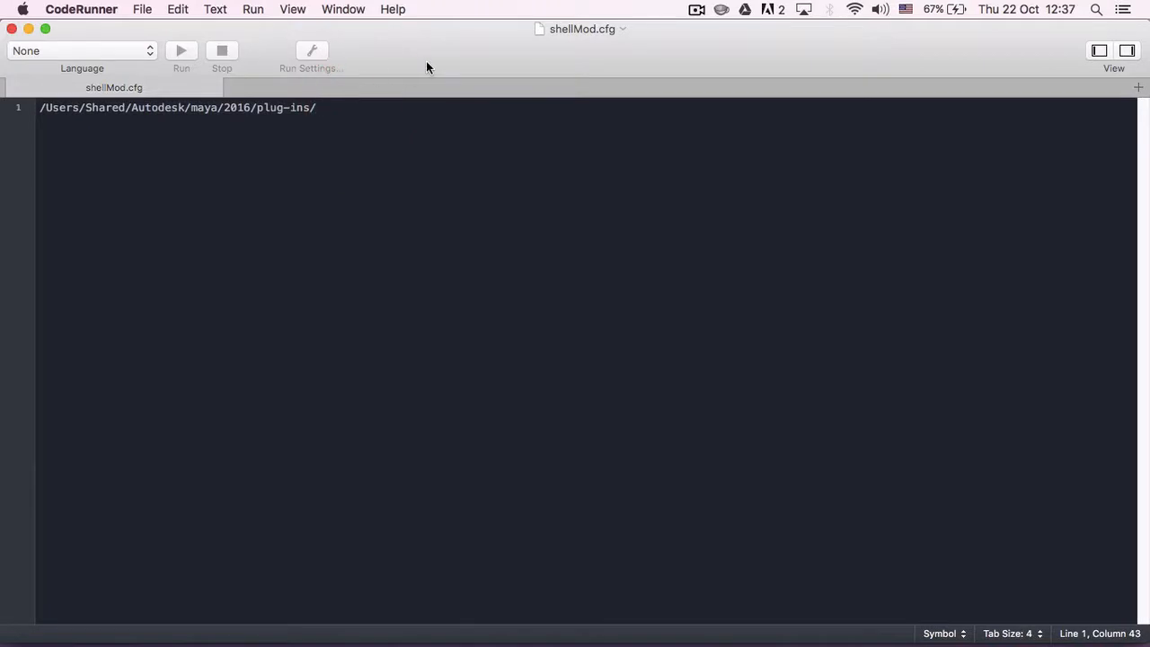
pyautogui.tripleClick(321, 115)
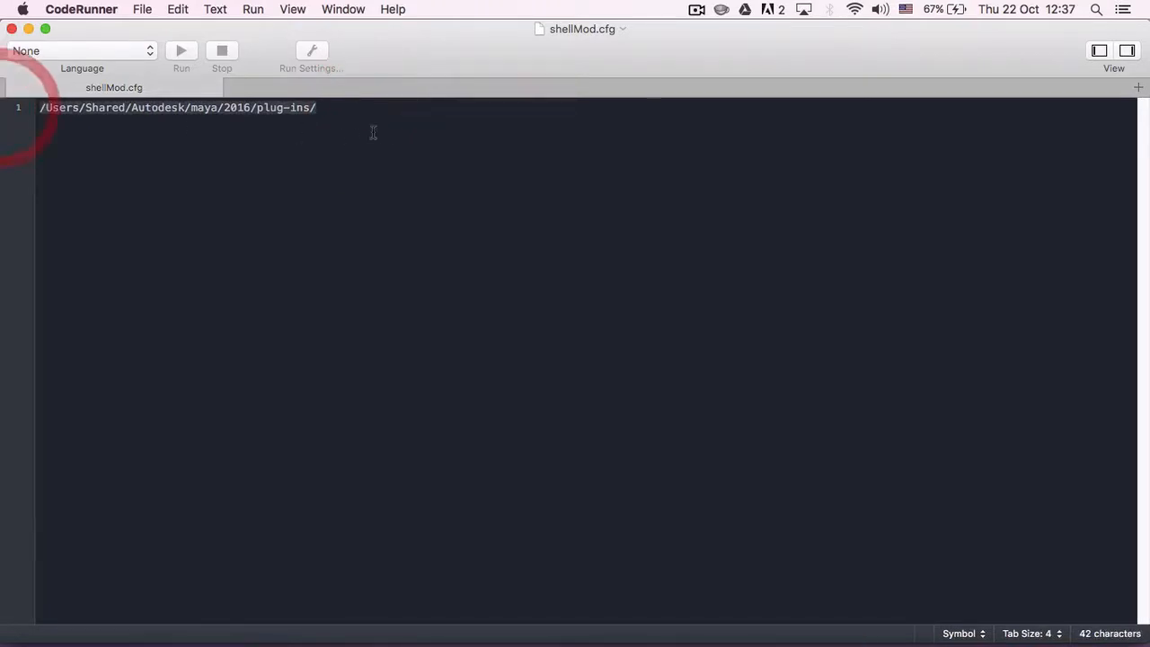
pyautogui.click(349, 112)
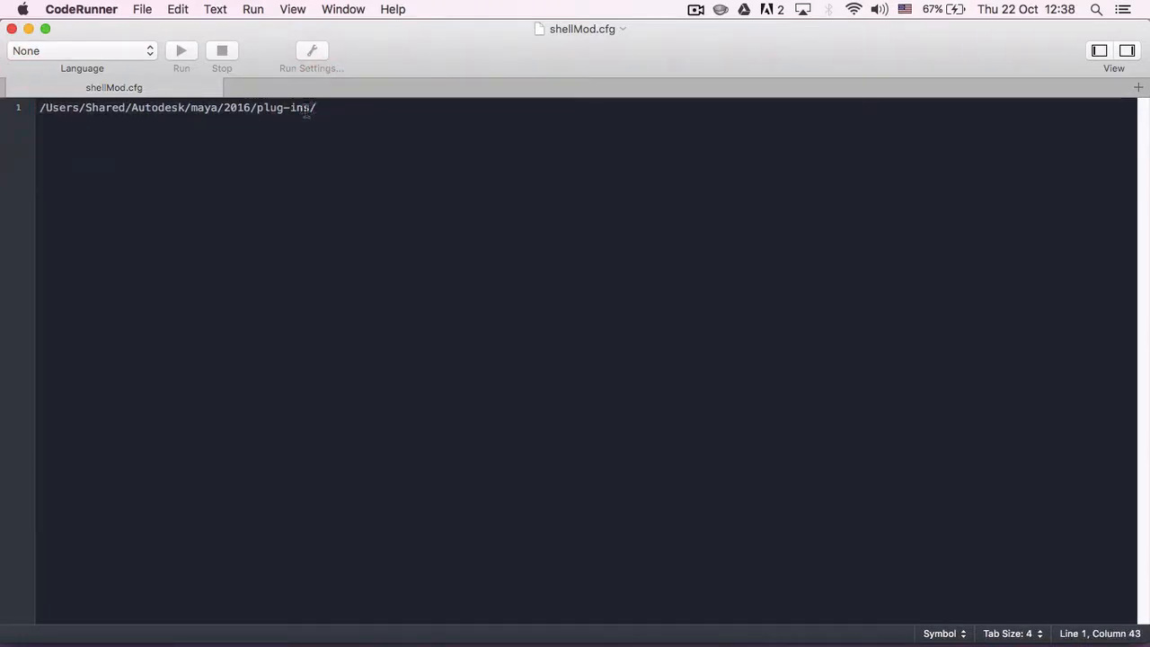
# - Append "preset/" to the folder path in shellMod.cfg and close the file
pyautogui.click(311, 108)
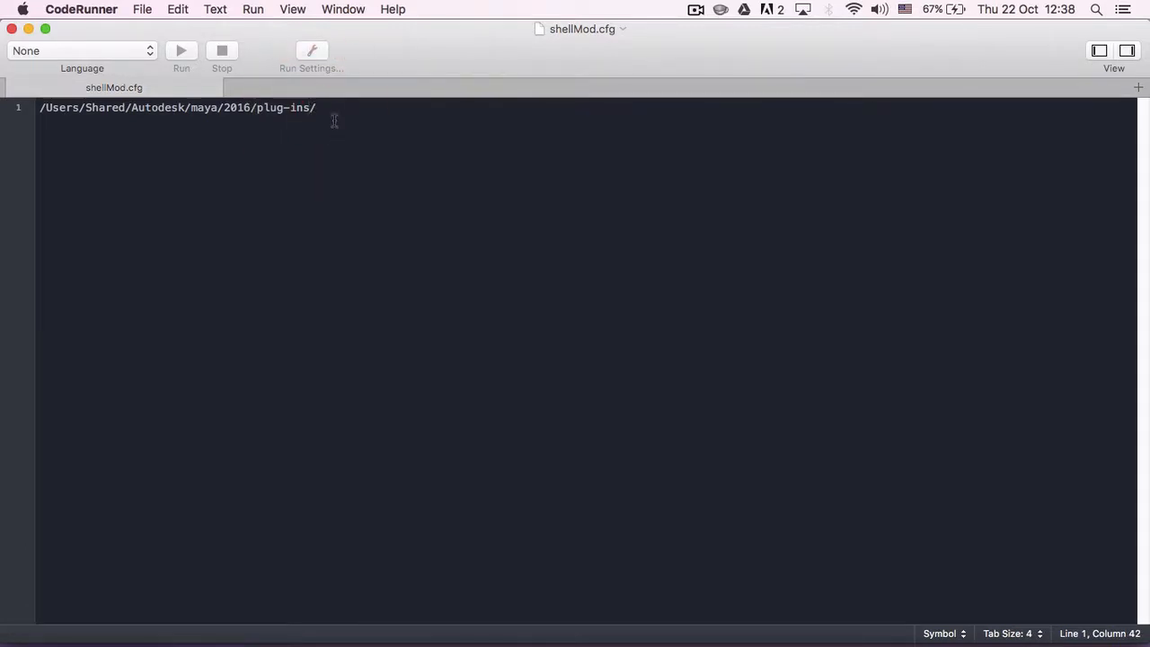
pyautogui.press('Right')
pyautogui.write('preset/')
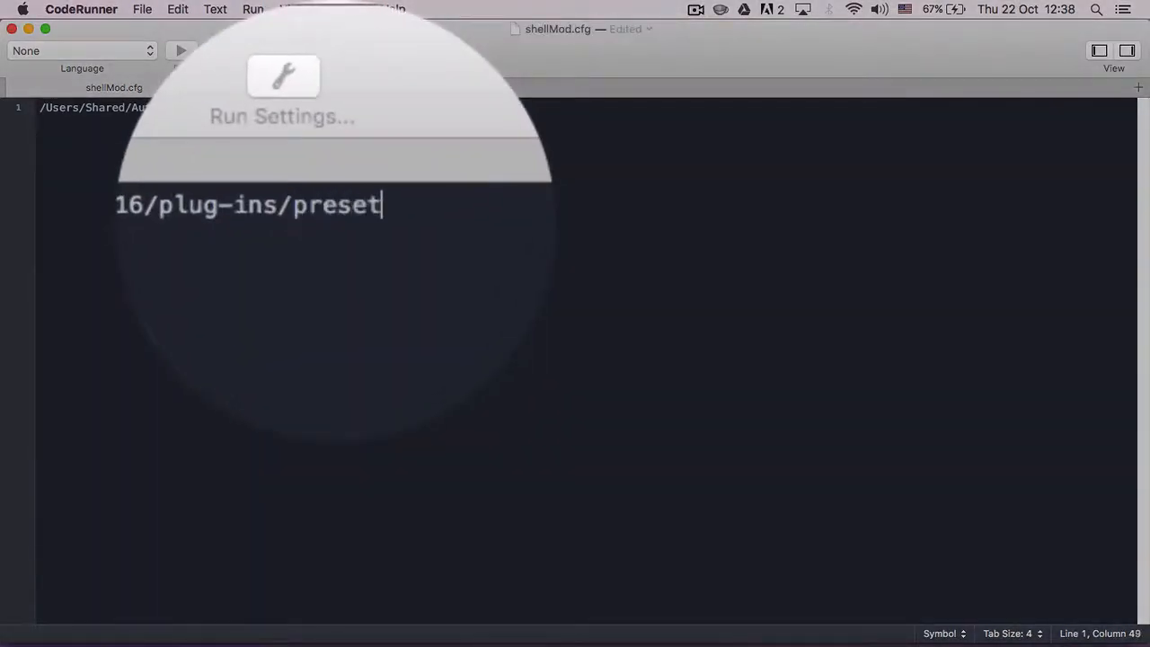
pyautogui.click(12, 30)
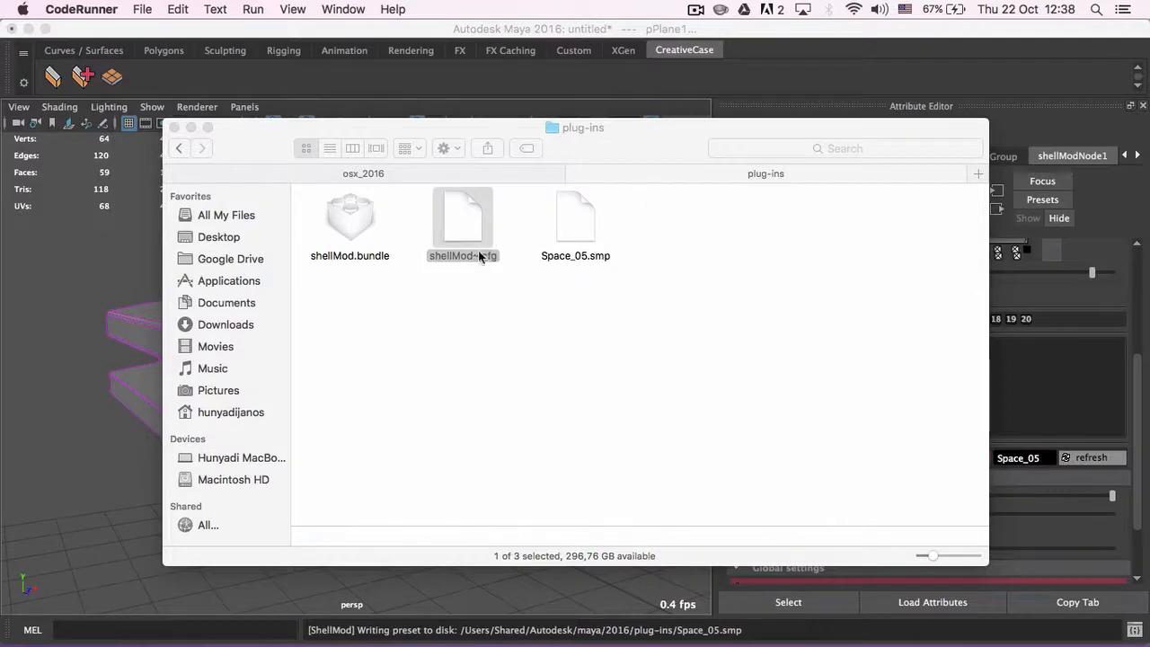
# - Reopen the shellMod.cfg file from the plug-ins folder with CodeRunner, chosen from the Applications folder
pyautogui.click(686, 216)
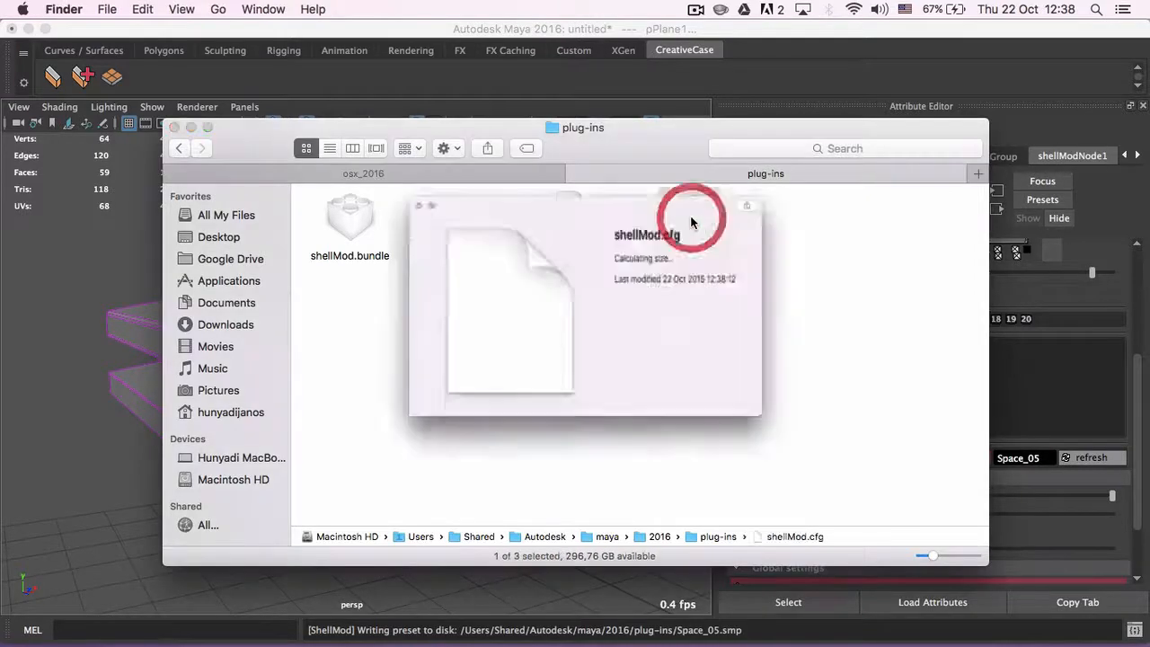
pyautogui.rightClick(681, 221)
pyautogui.moveTo(728, 242)
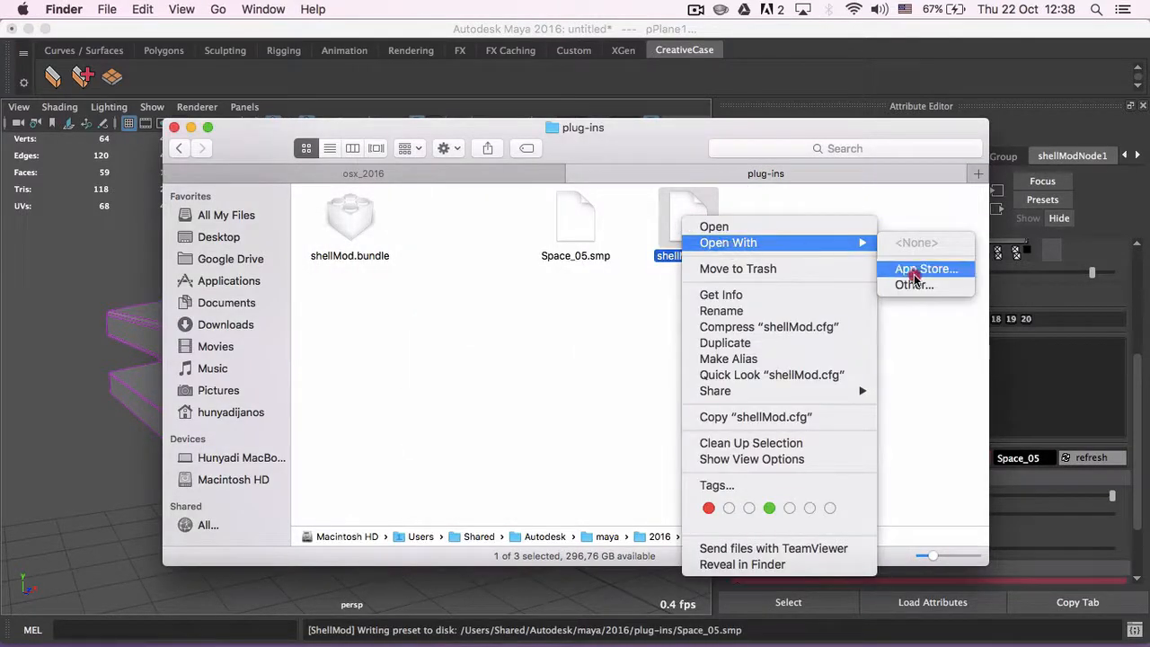
pyautogui.click(915, 284)
pyautogui.scroll(-3, 462, 306)
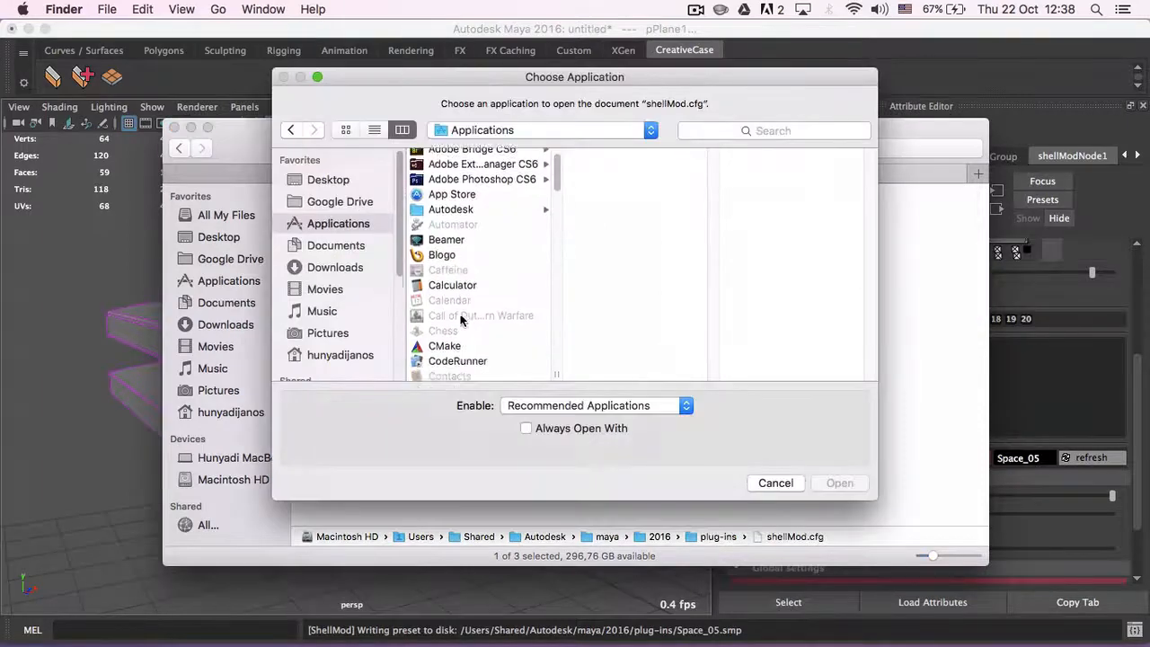
pyautogui.click(463, 322)
pyautogui.click(828, 485)
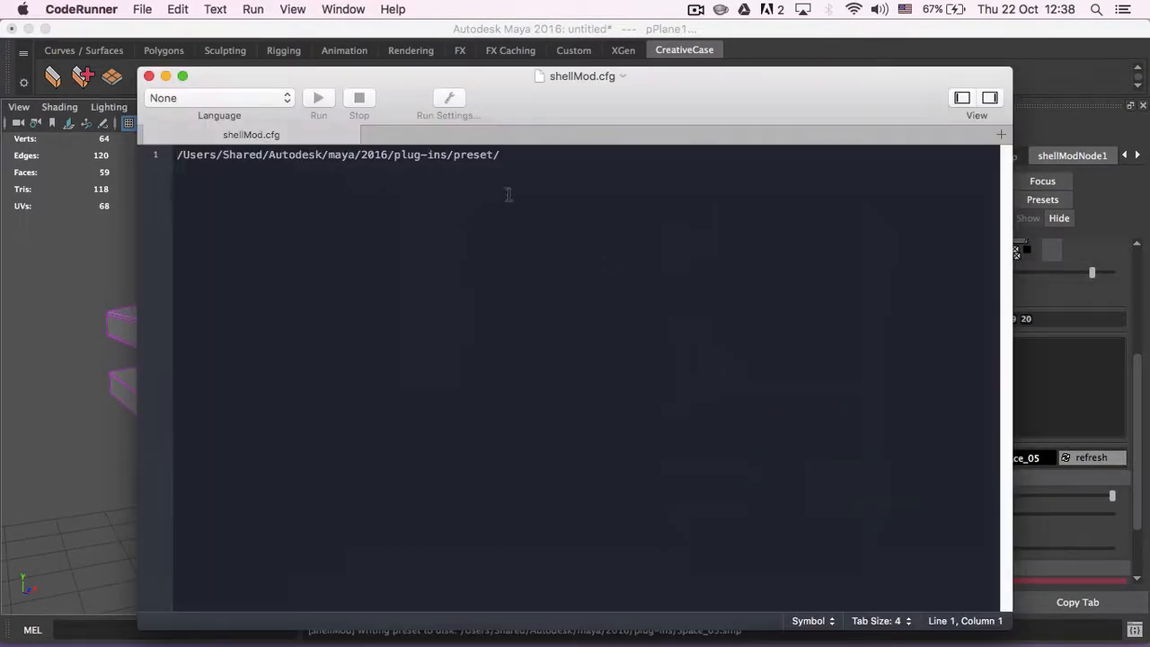
# - Remove "preset/" from the folder path, save and close shellMod.cfg, and place its icon between shellMod.bundle and Space_05.smp
pyautogui.moveTo(500, 155); pyautogui.dragTo(454, 156)
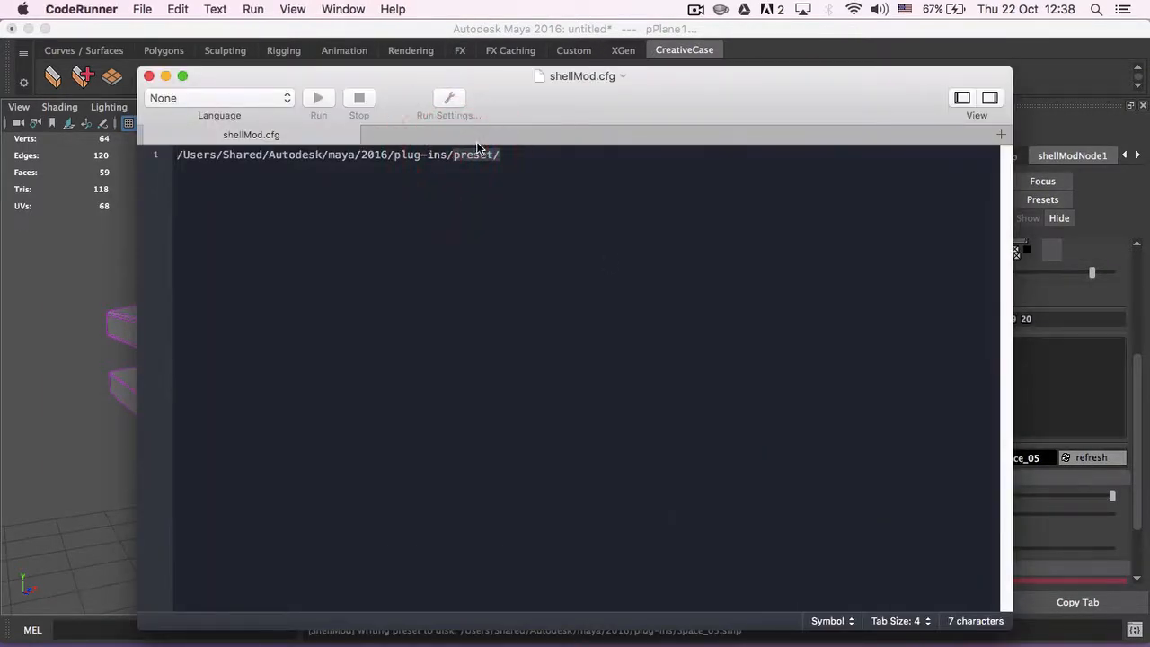
pyautogui.press('BackSpace')
pyautogui.press('super+s')
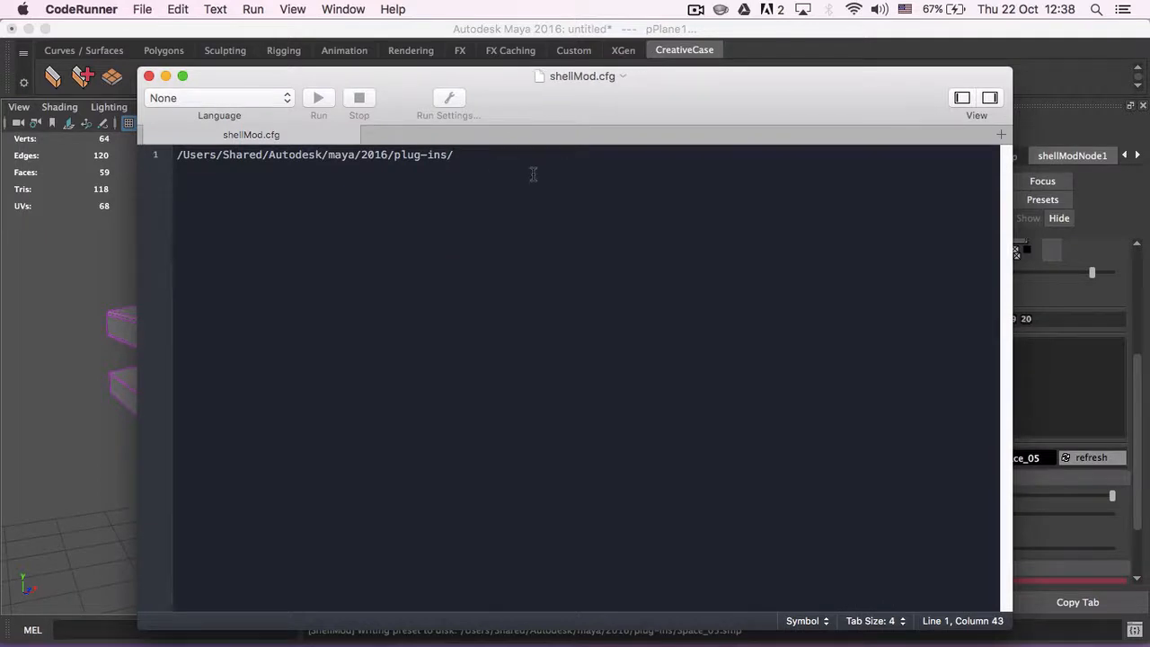
pyautogui.press('BackSpace')
pyautogui.press('super+s')
pyautogui.press('super+q')
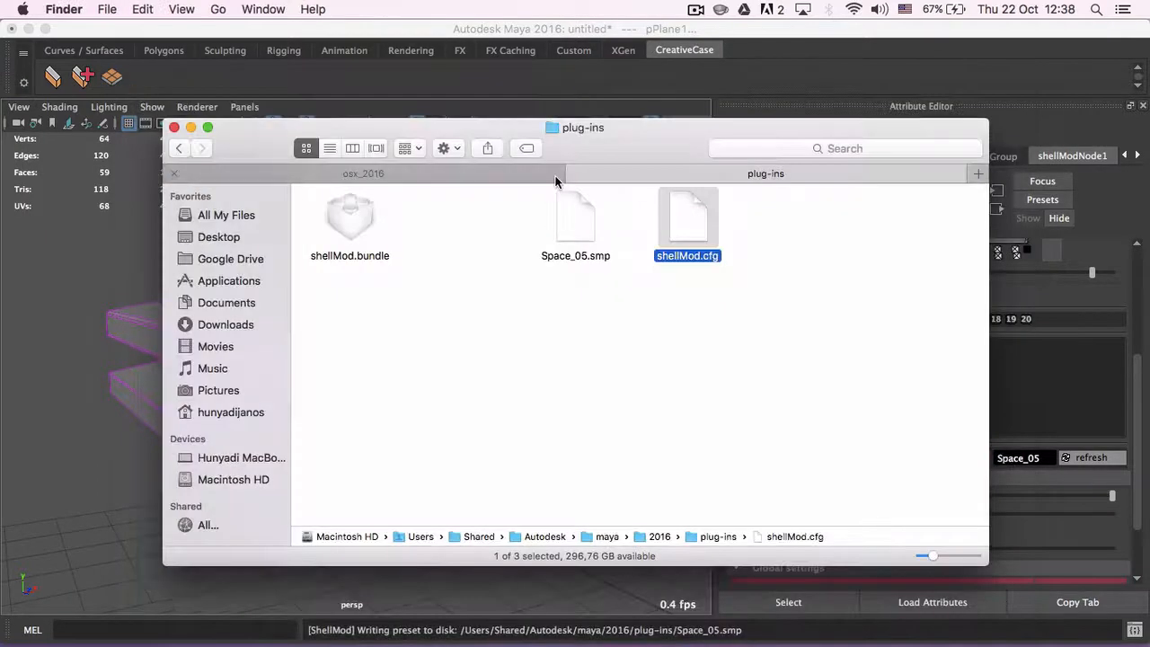
pyautogui.moveTo(701, 224); pyautogui.dragTo(487, 223)
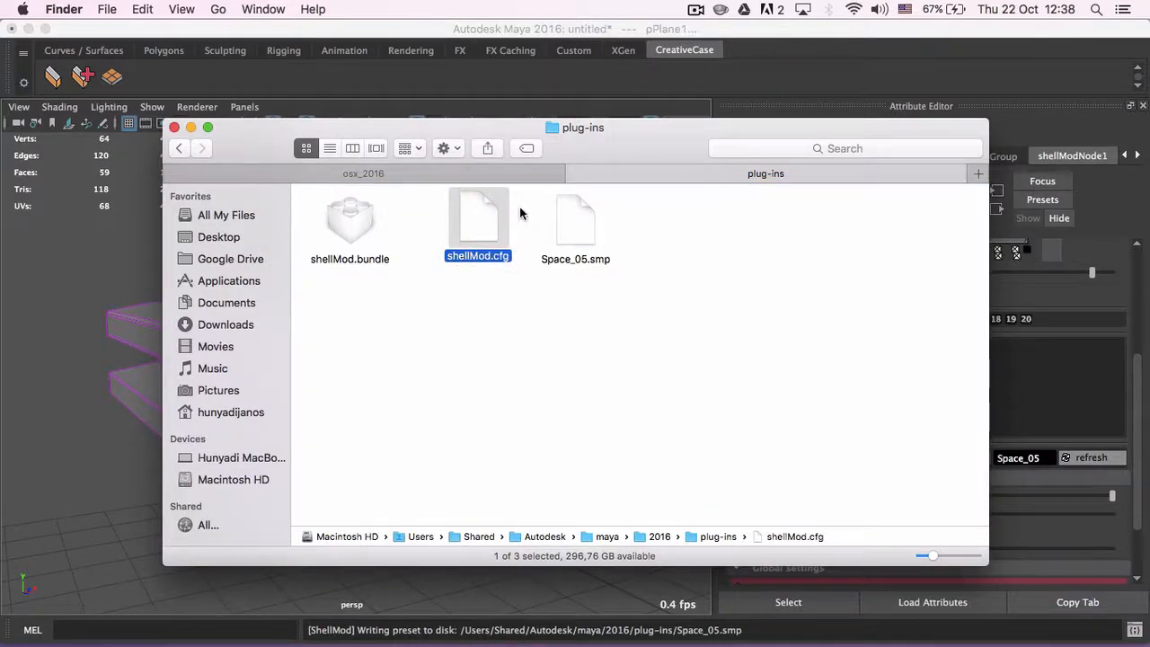
# - Switch to Maya and add four points to the enlarged profile ramp, forming a shallow notch in the second plateau at values about 0.86 to 0.90
pyautogui.click(816, 54)
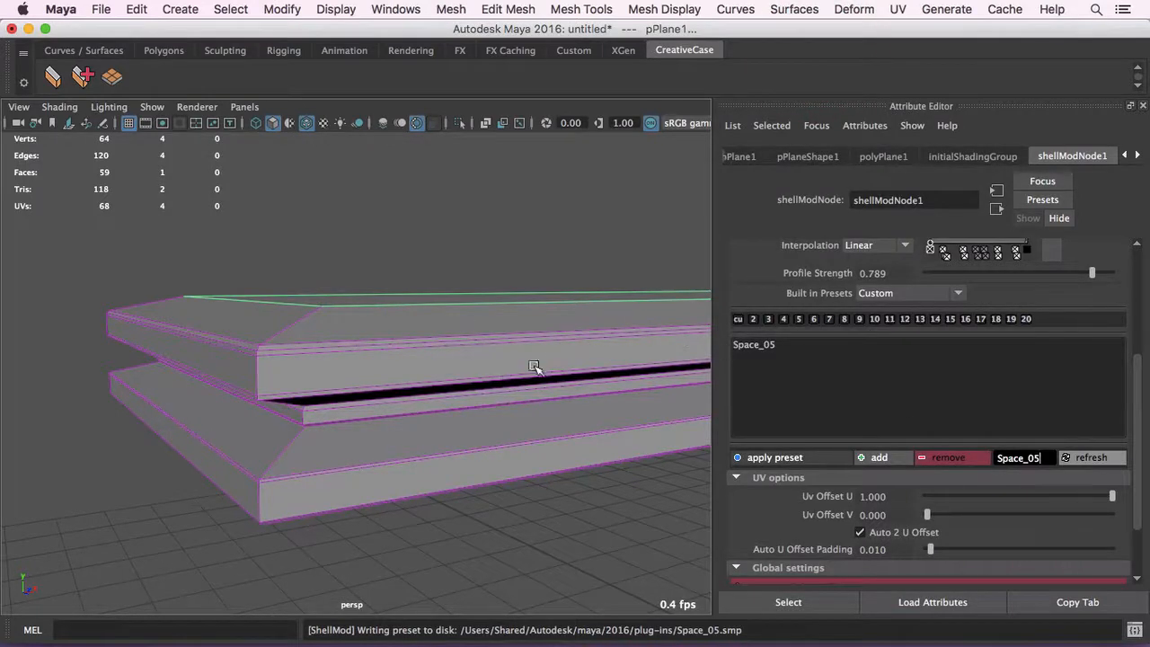
pyautogui.keyDown('alt'); pyautogui.moveTo(533, 367); pyautogui.dragTo(487, 352); pyautogui.keyUp('alt')
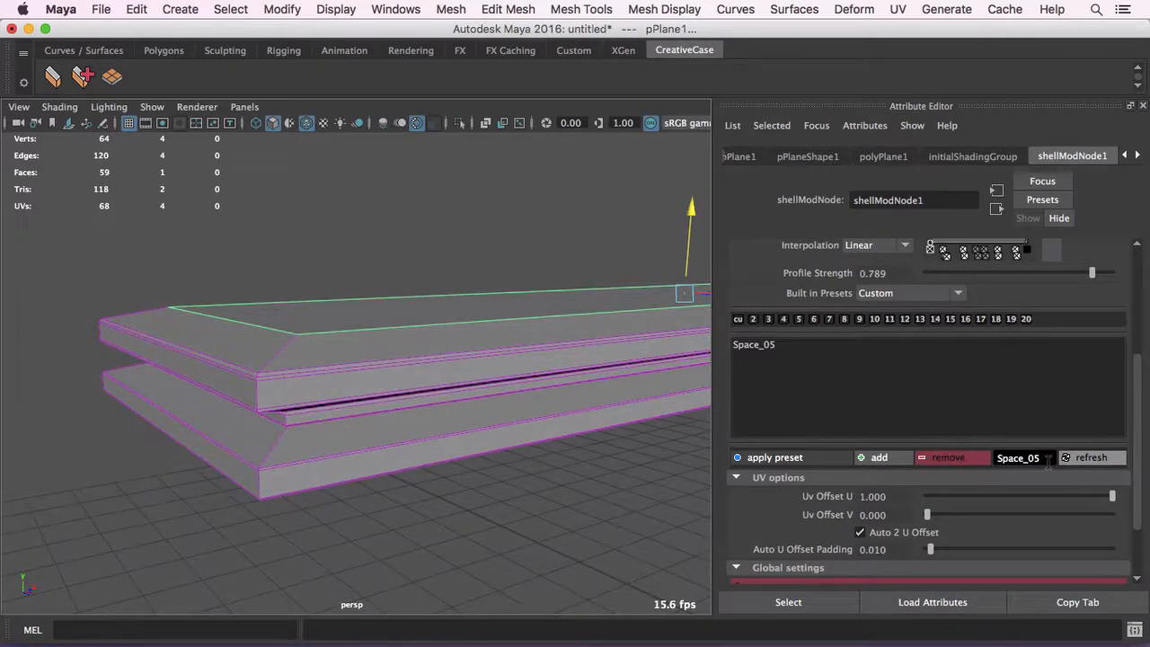
pyautogui.scroll(3, 914, 368)
pyautogui.click(1046, 321)
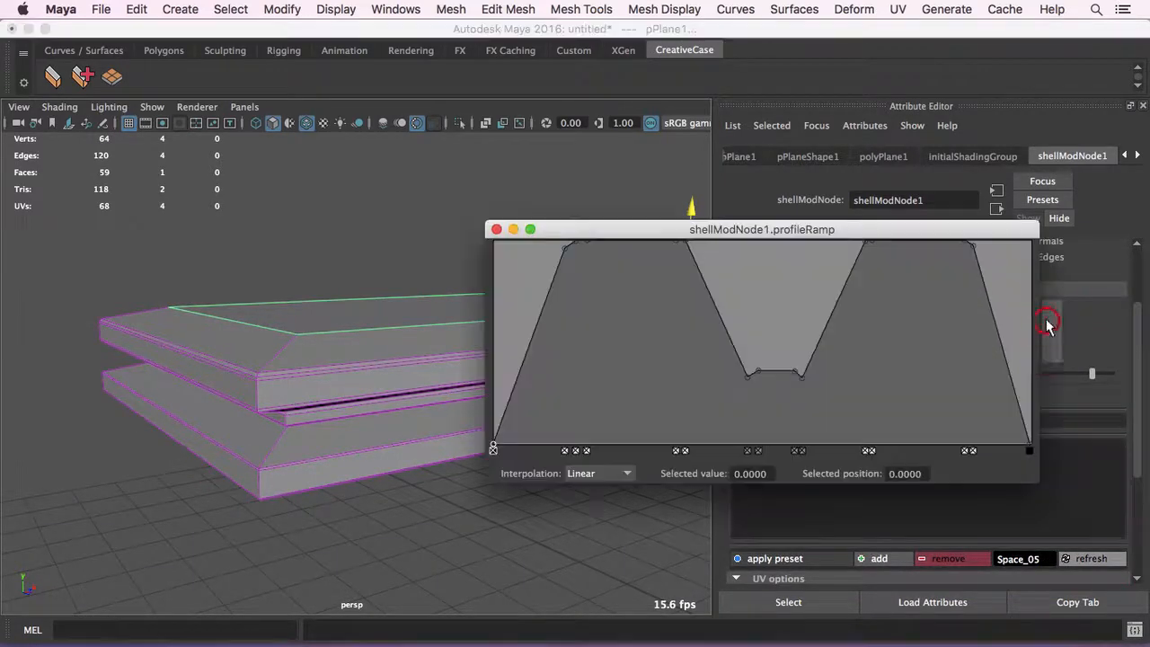
pyautogui.click(898, 250)
pyautogui.moveTo(899, 250); pyautogui.dragTo(896, 266)
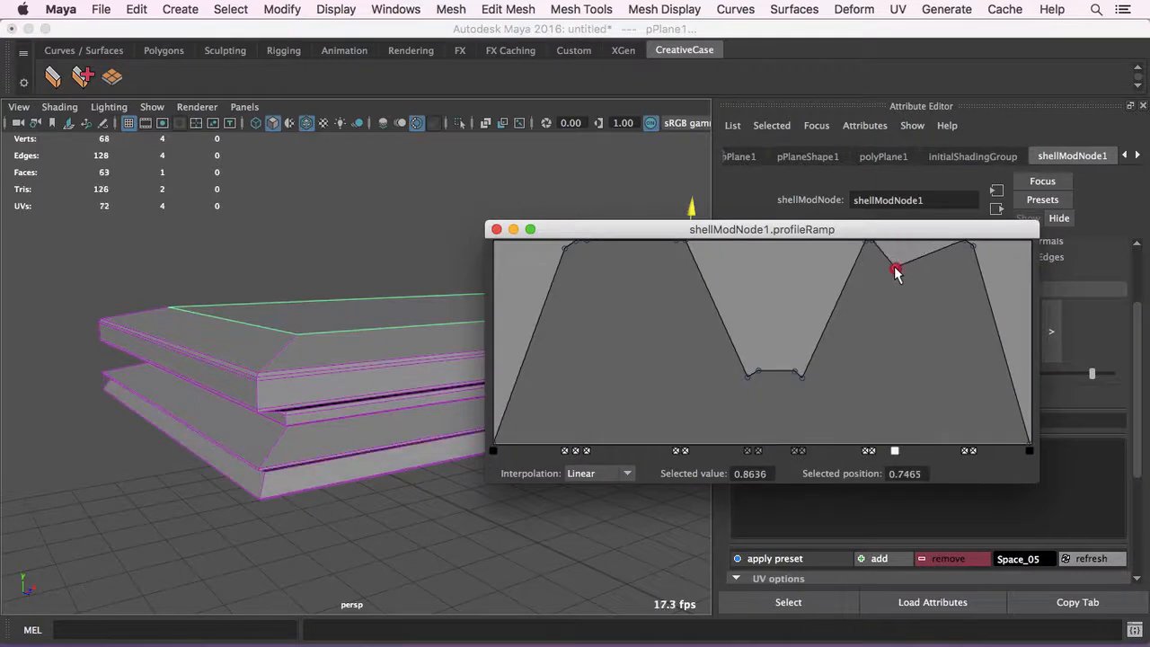
pyautogui.click(934, 266)
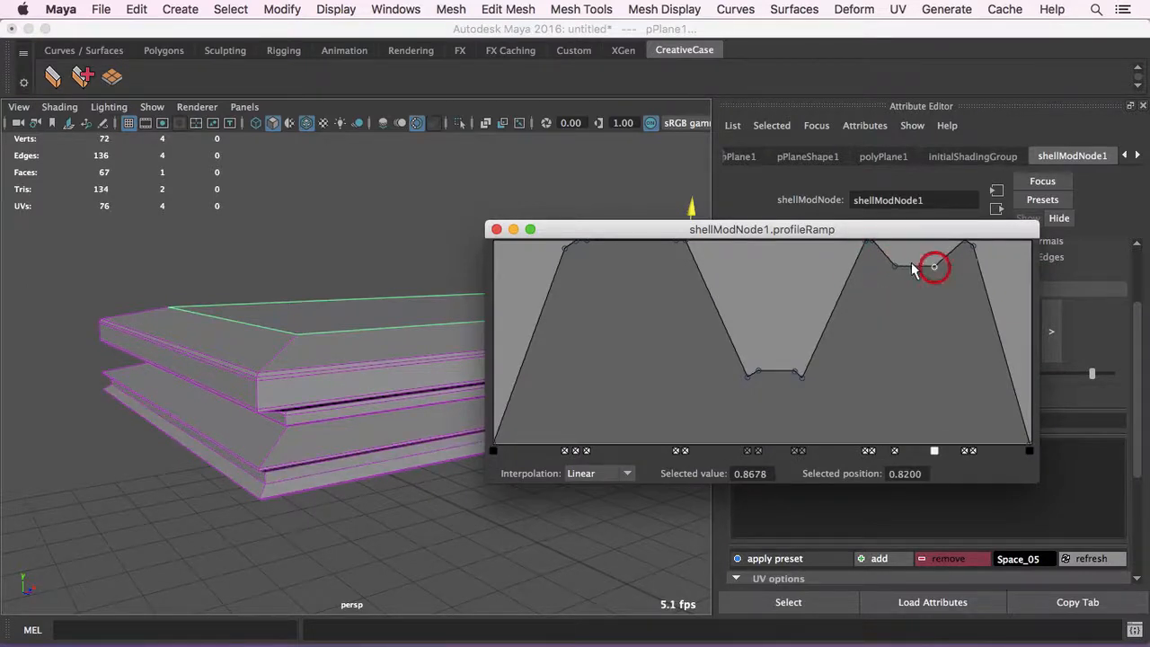
pyautogui.click(904, 262)
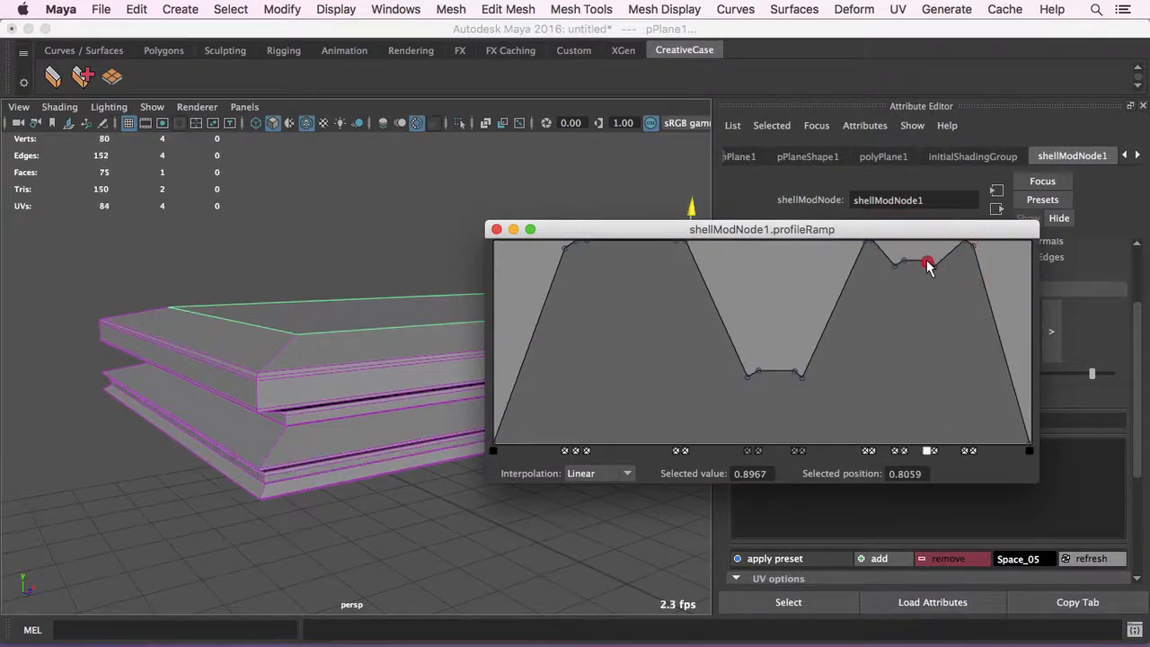
pyautogui.click(927, 261)
pyautogui.click(497, 229)
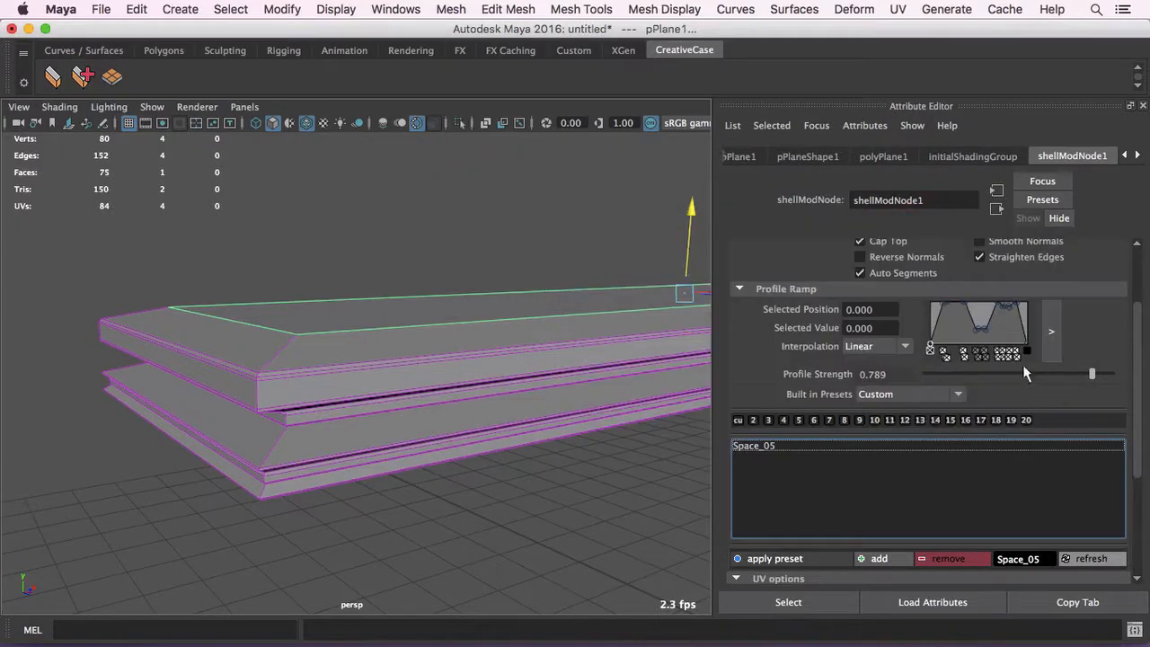
# - Save the edited profile under the existing preset name Space_05, overwriting the stored preset
pyautogui.scroll(-2, 1013, 377)
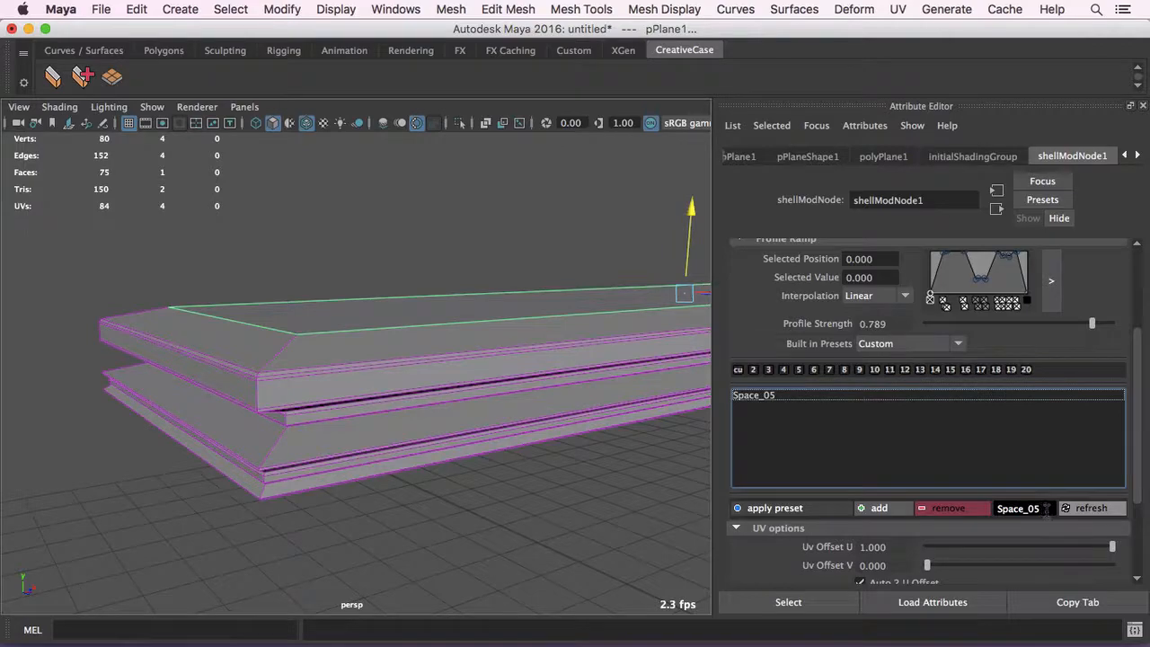
pyautogui.click(1024, 509)
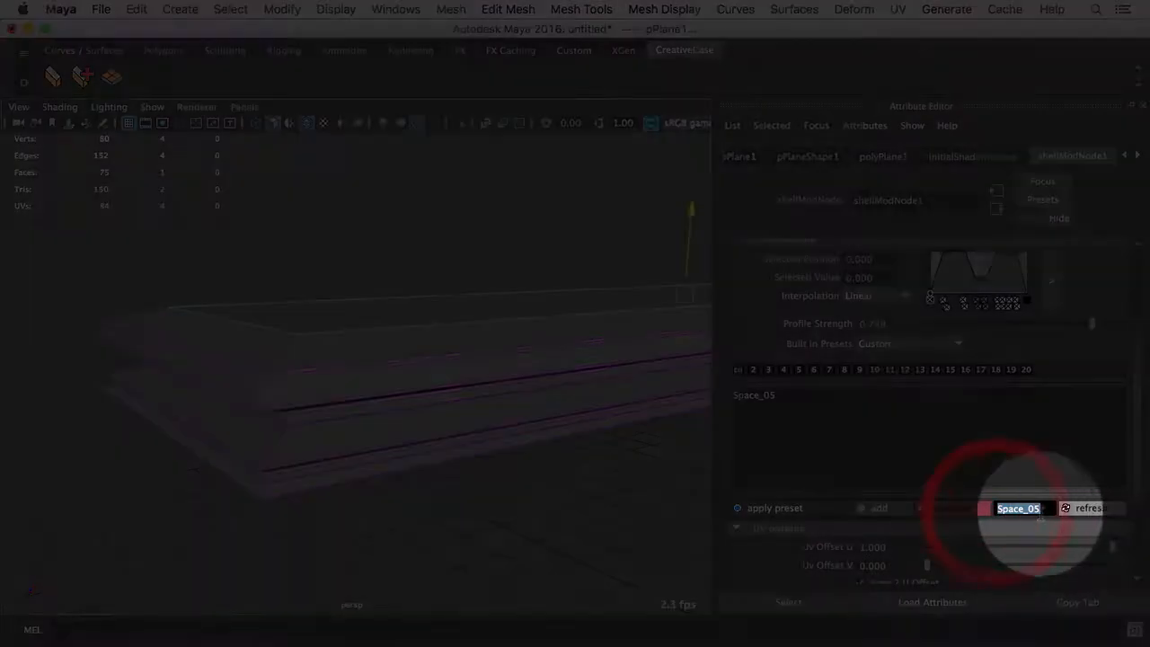
pyautogui.click(1024, 510)
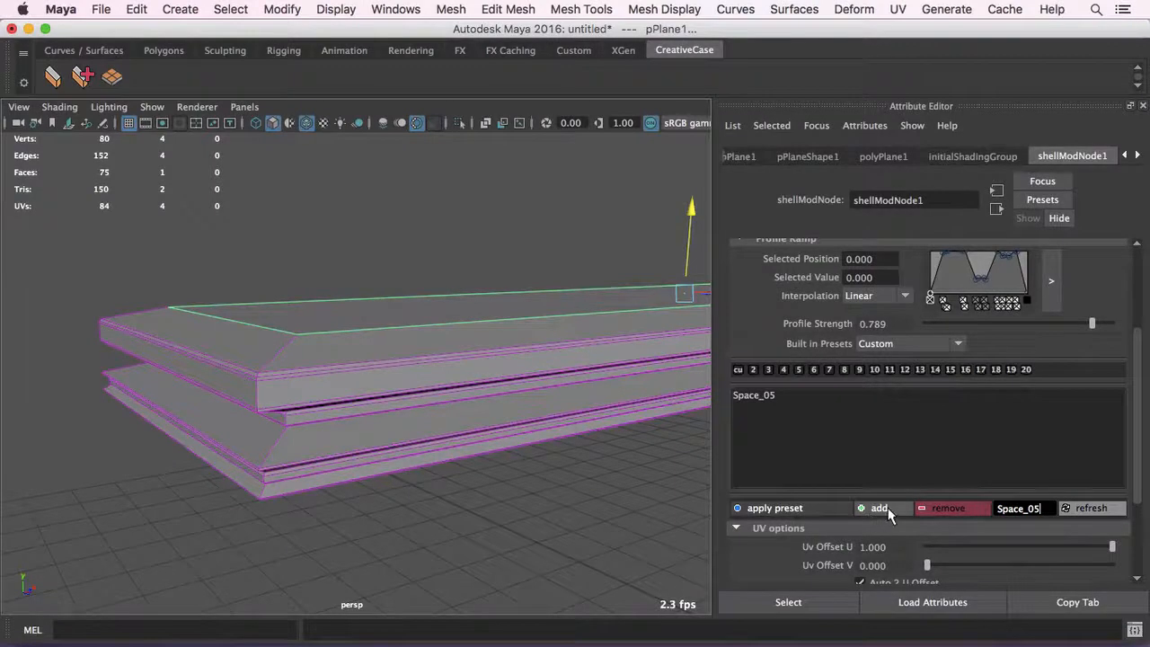
pyautogui.click(885, 508)
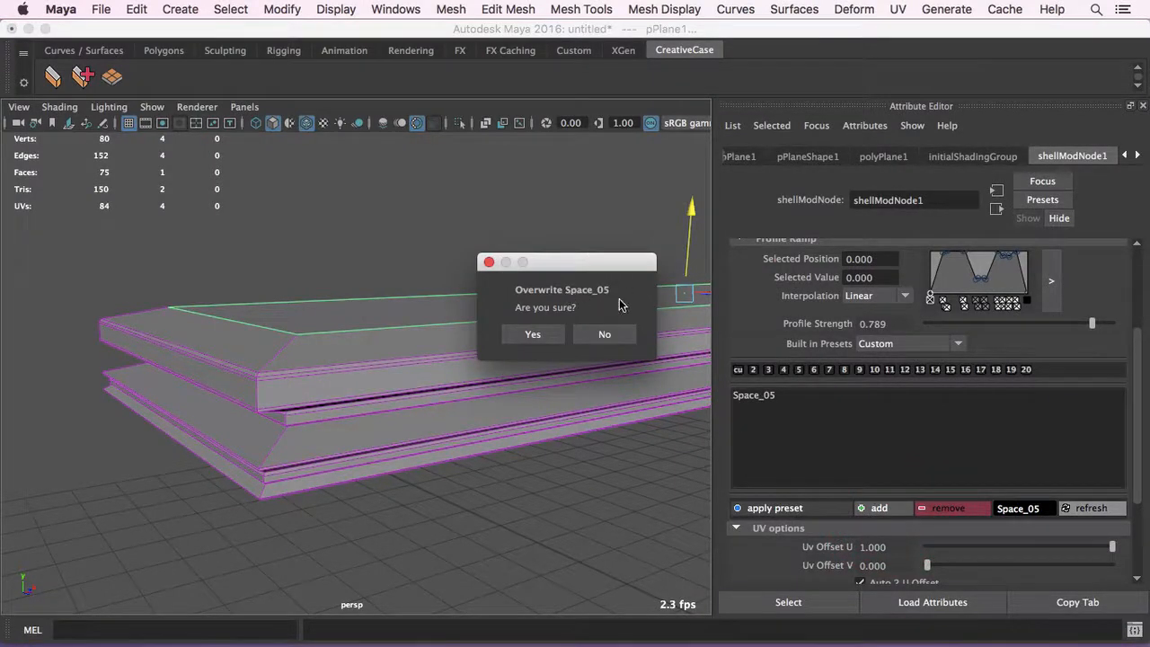
pyautogui.click(557, 334)
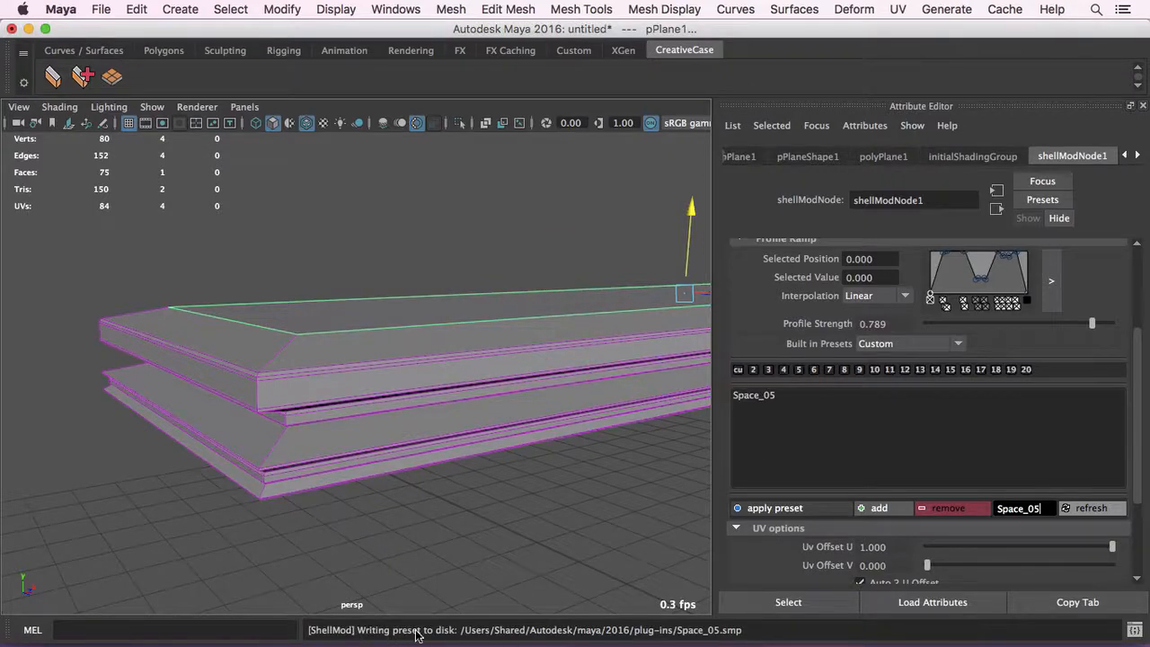
pyautogui.click(467, 447)
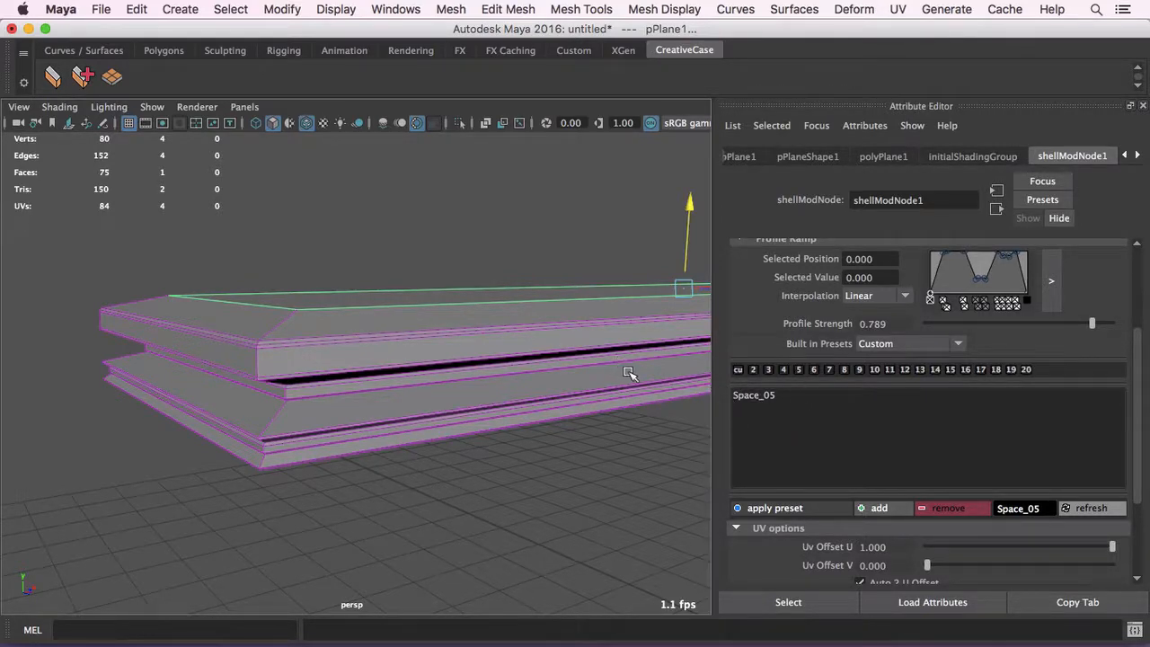
# - Delete the central valley and extra notch points from the profile ramp, and move the remaining notch point to position 0.783, value 1.000
pyautogui.moveTo(608, 347); pyautogui.dragTo(533, 341)
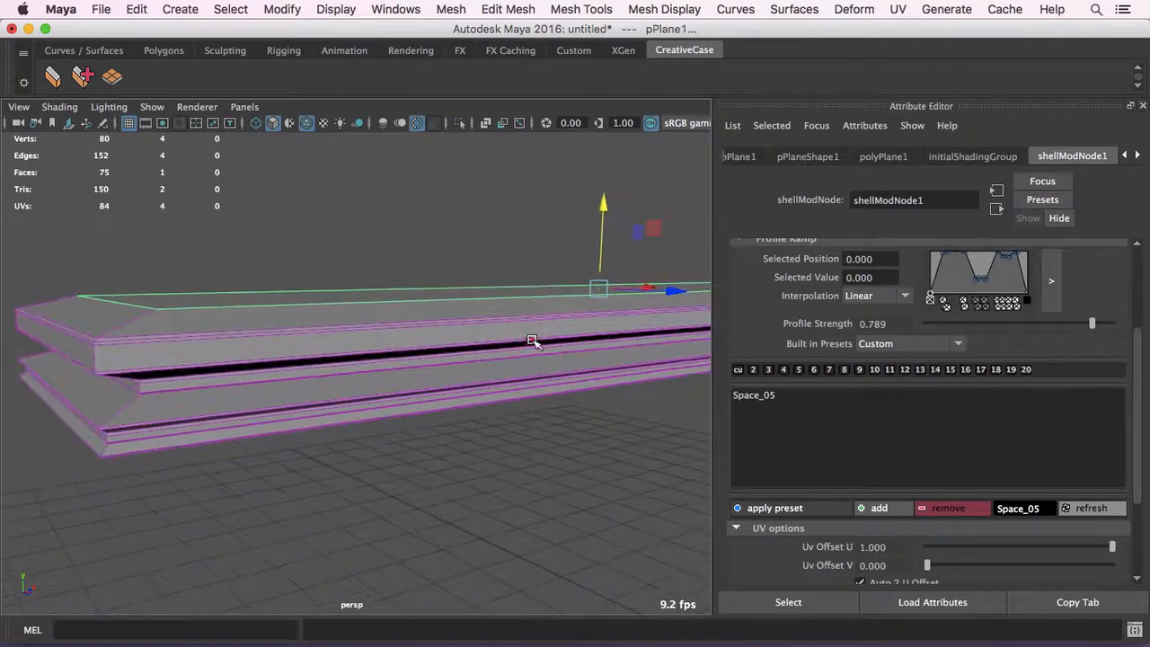
pyautogui.keyDown('alt'); pyautogui.moveTo(533, 342); pyautogui.dragTo(472, 333, button='right'); pyautogui.keyUp('alt')
pyautogui.keyDown('alt'); pyautogui.moveTo(473, 334); pyautogui.dragTo(516, 351); pyautogui.keyUp('alt')
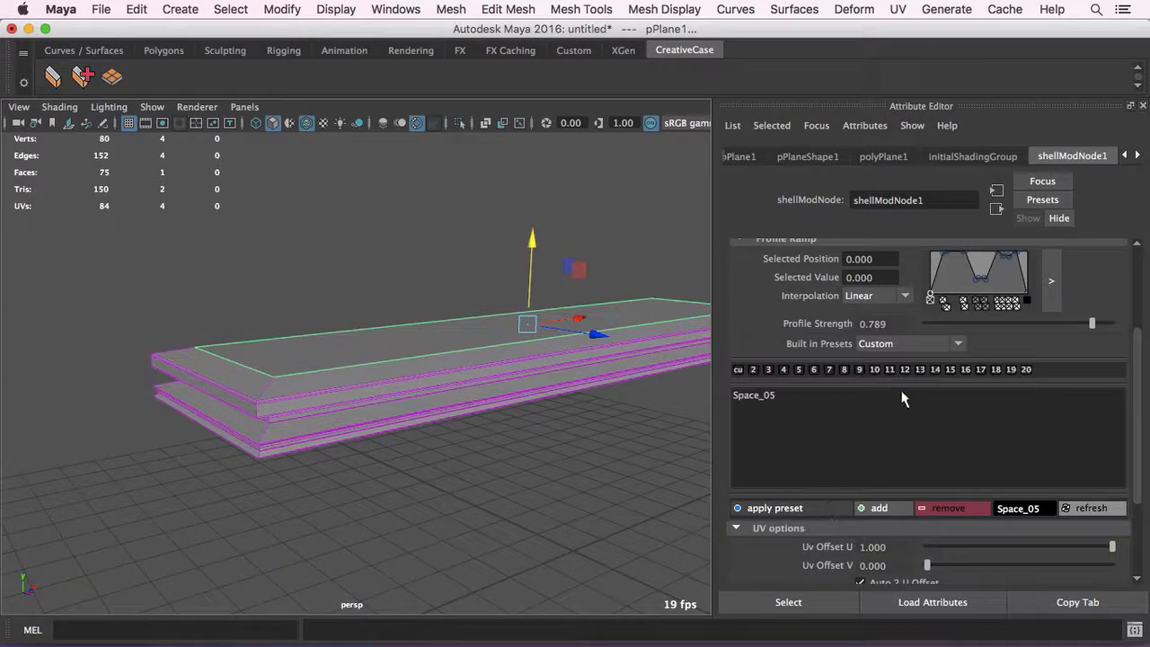
pyautogui.click(979, 304)
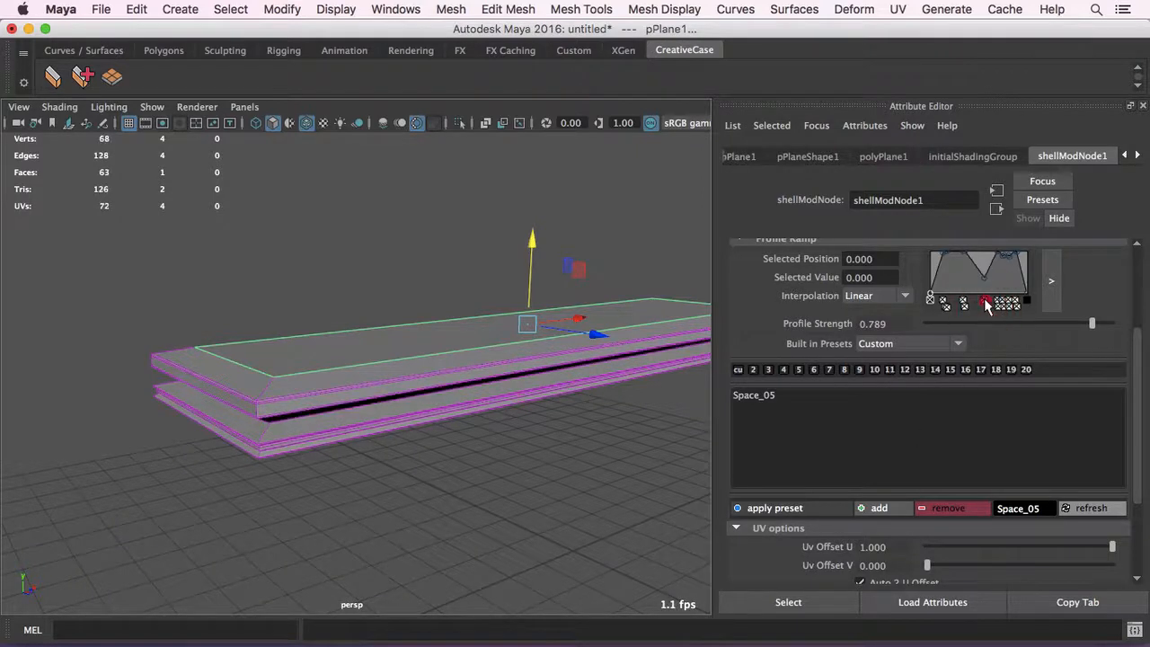
pyautogui.click(1006, 305)
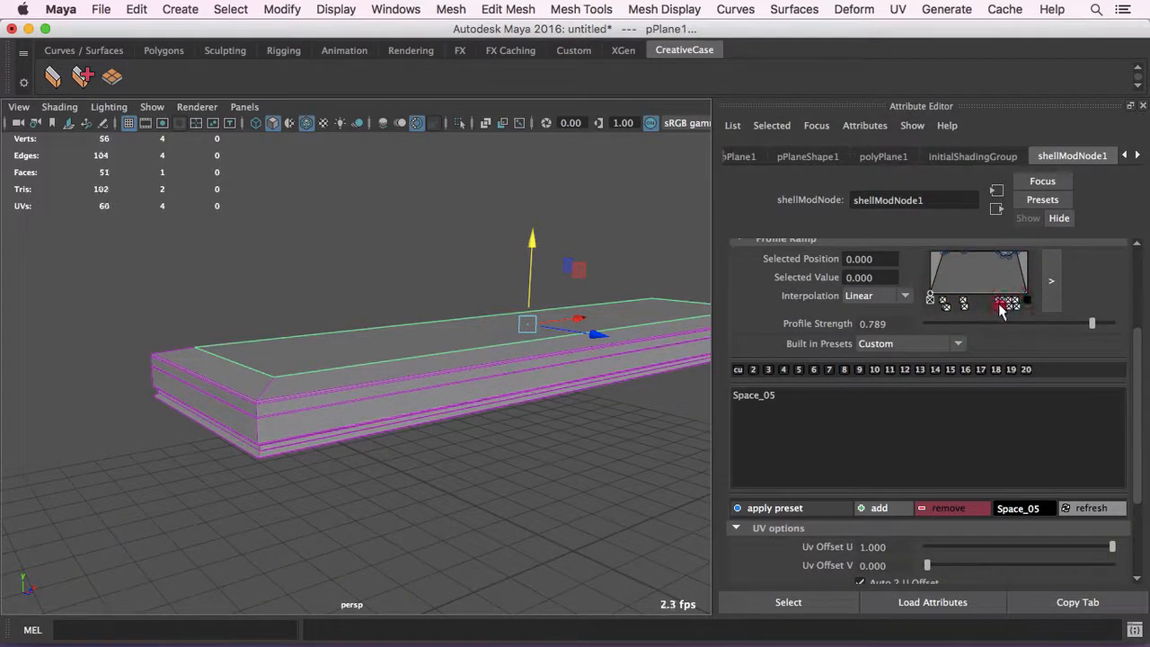
pyautogui.click(1008, 306)
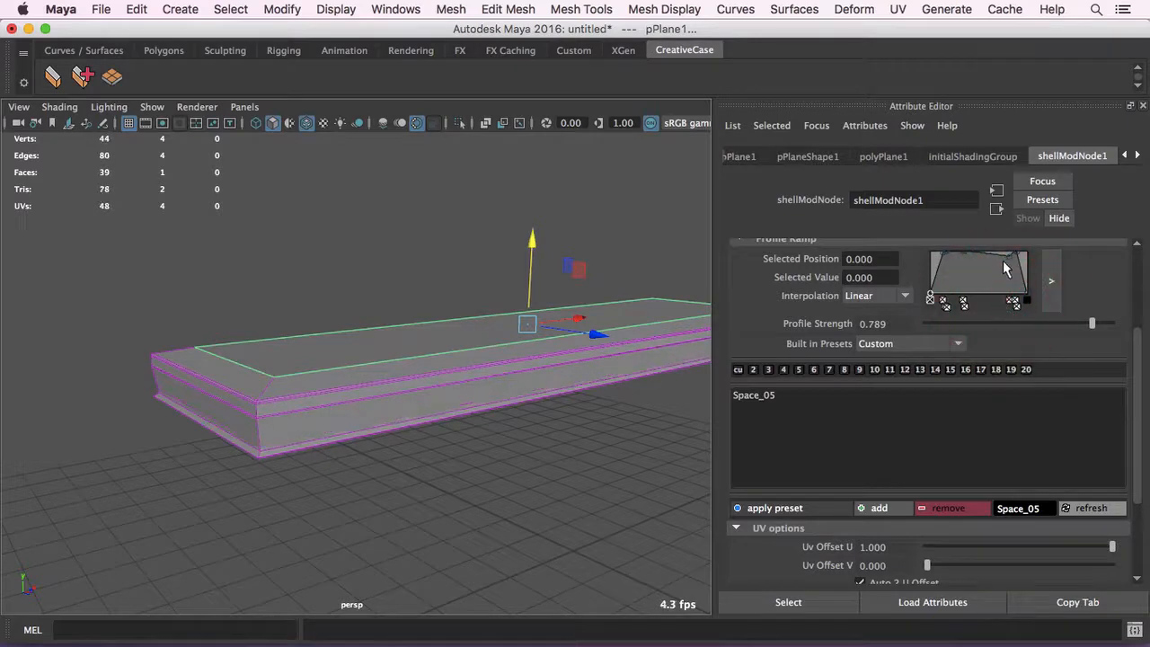
pyautogui.click(1004, 257)
pyautogui.moveTo(1005, 257); pyautogui.dragTo(1008, 257)
pyautogui.keyDown('alt'); pyautogui.moveTo(252, 360); pyautogui.dragTo(324, 348); pyautogui.keyUp('alt')
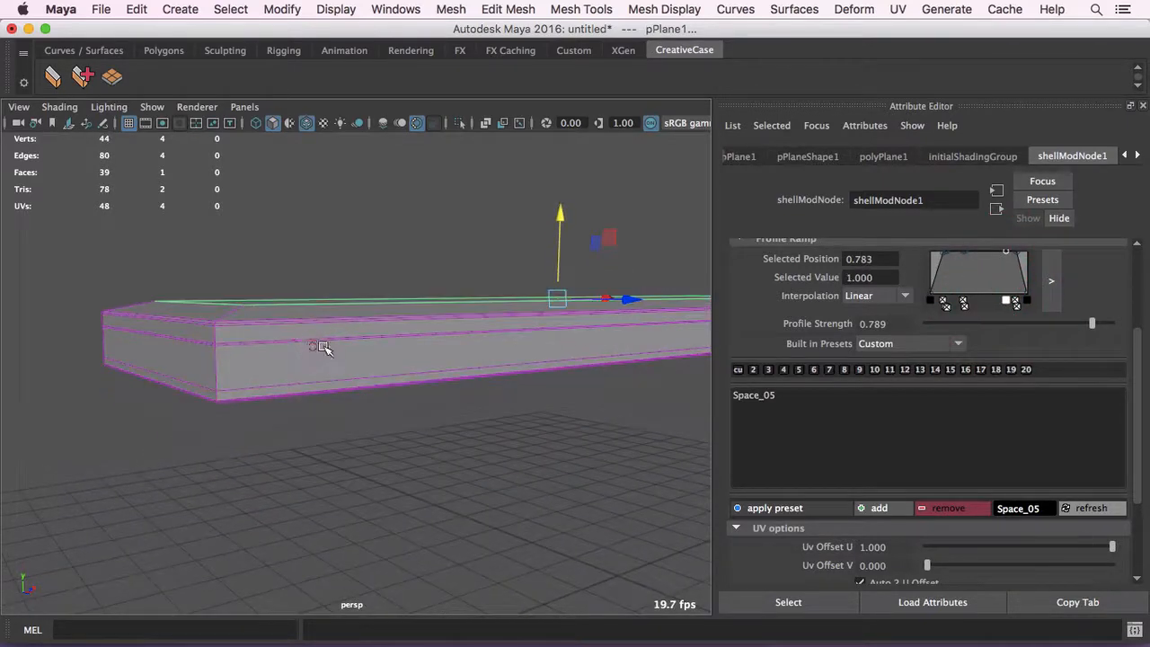
# - Add the simplified profile as a new preset named Space_06
pyautogui.click(1036, 509)
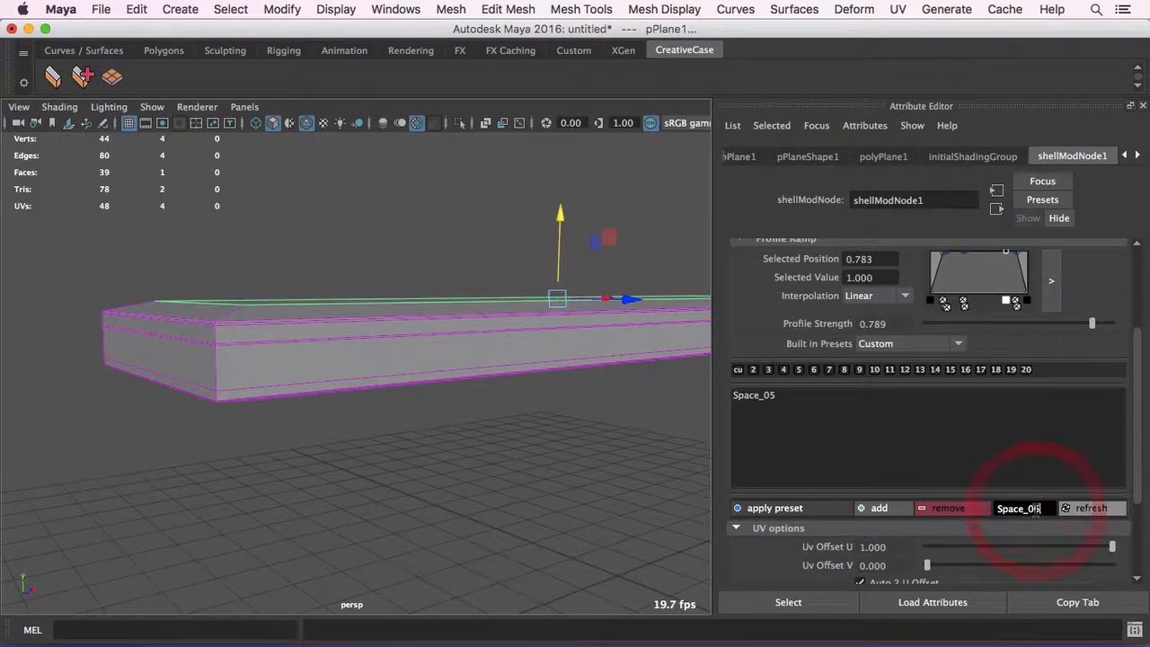
pyautogui.press('BackSpace')
pyautogui.write('6')
pyautogui.click(885, 511)
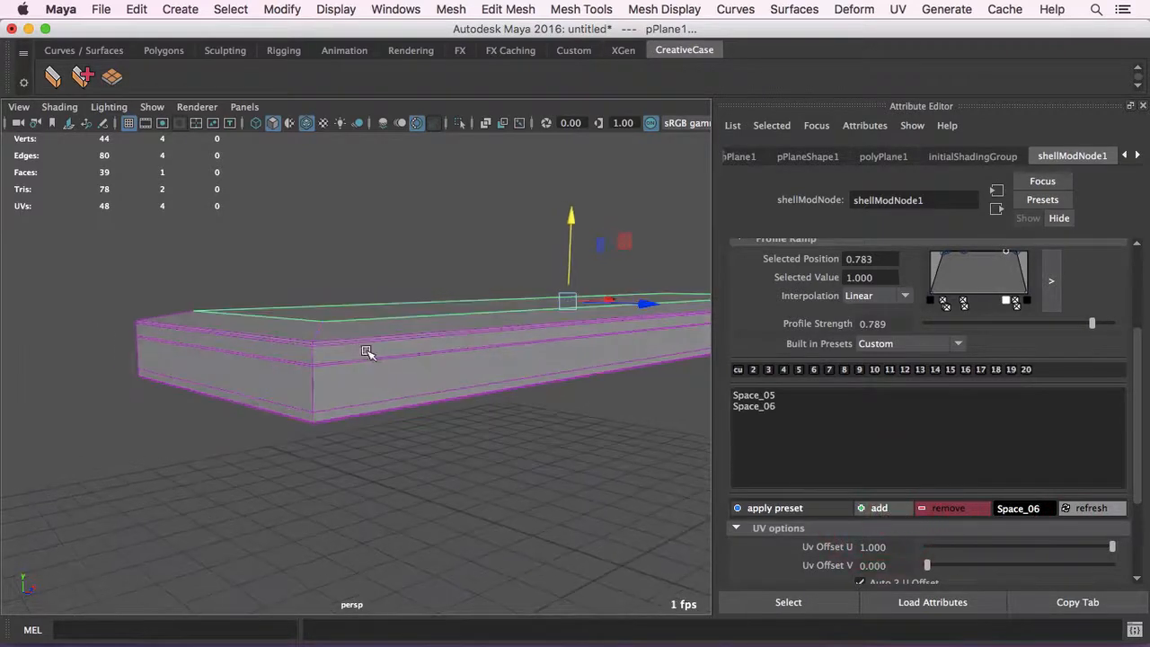
# - Apply the Space_05 and Space_06 presets alternately to compare their shell profiles, finishing with Space_06
pyautogui.click(774, 396)
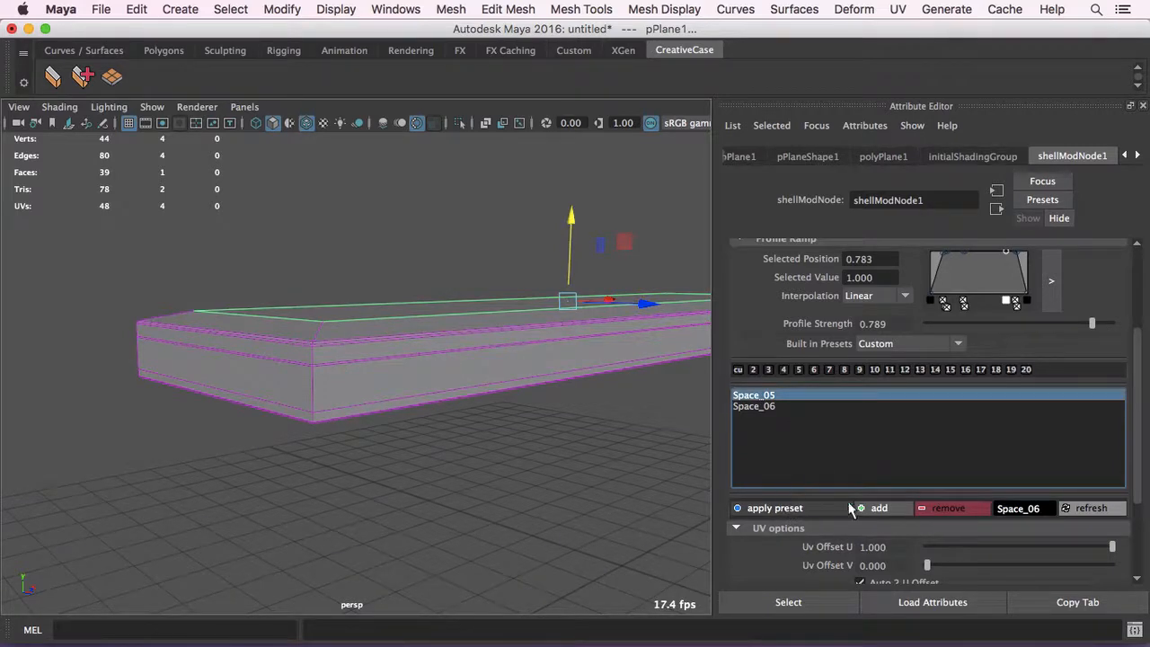
pyautogui.keyDown('alt'); pyautogui.moveTo(496, 413); pyautogui.dragTo(528, 418, button='right'); pyautogui.keyUp('alt')
pyautogui.keyDown('alt'); pyautogui.moveTo(523, 426); pyautogui.dragTo(535, 447); pyautogui.keyUp('alt')
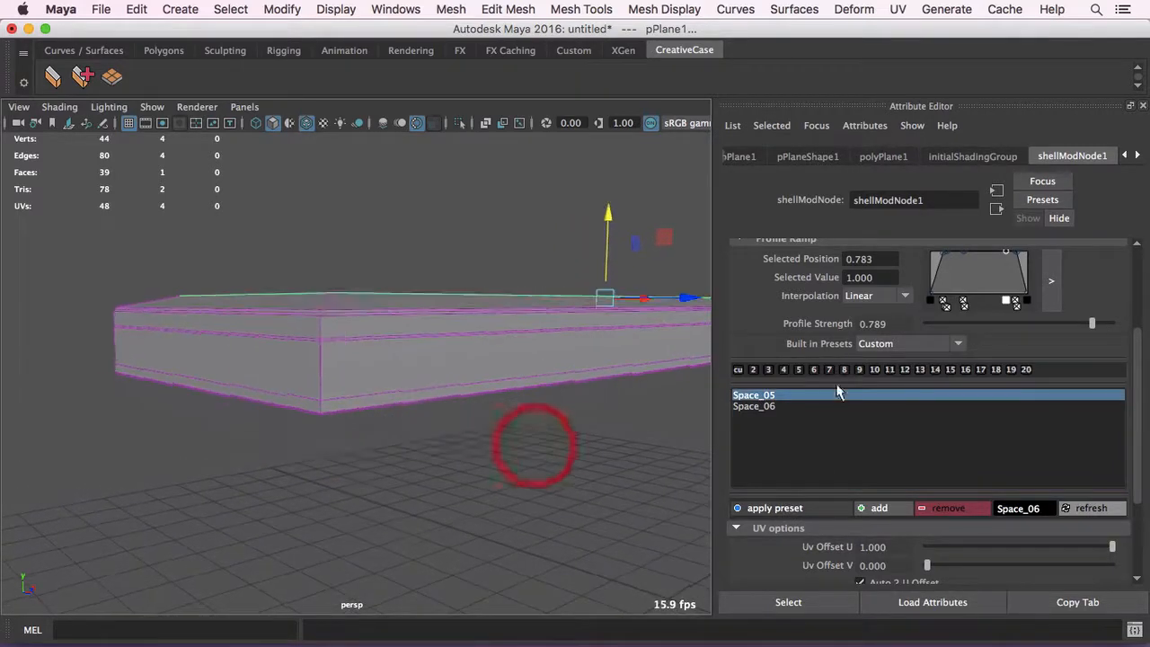
pyautogui.click(801, 510)
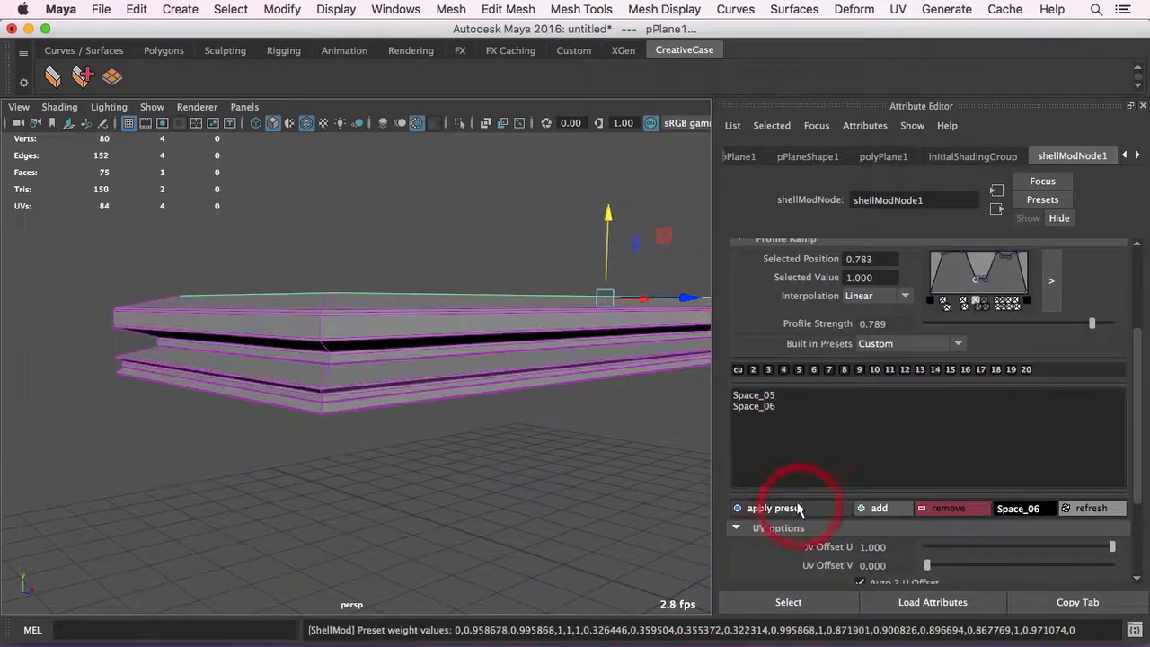
pyautogui.click(762, 406)
pyautogui.click(793, 507)
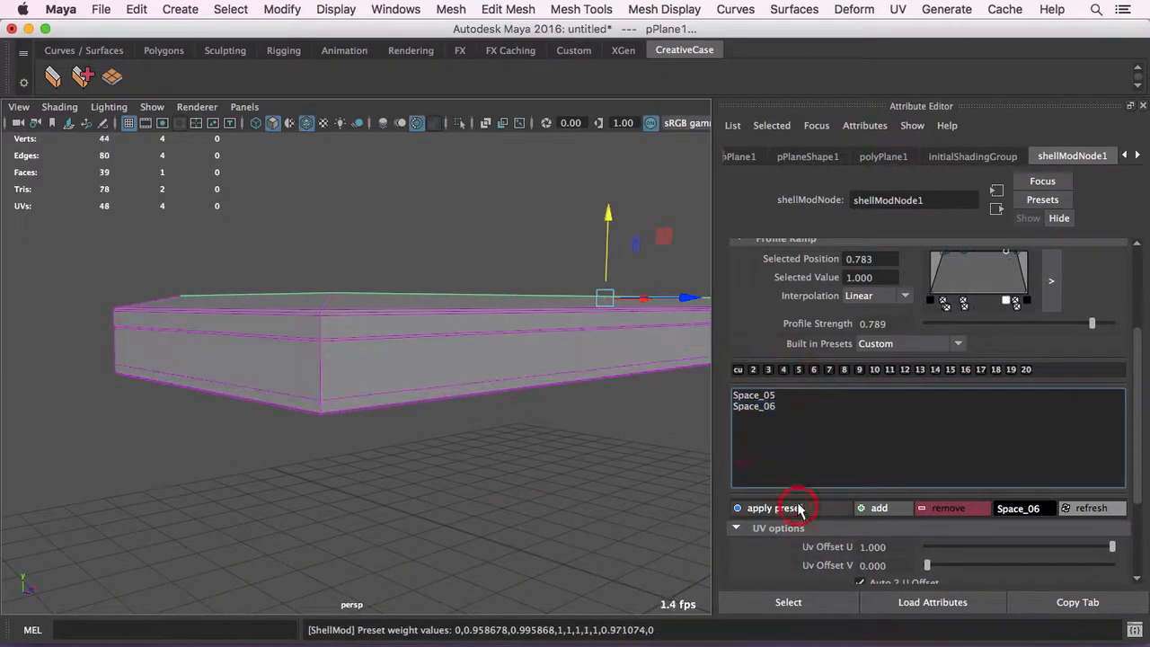
pyautogui.click(764, 396)
pyautogui.click(762, 509)
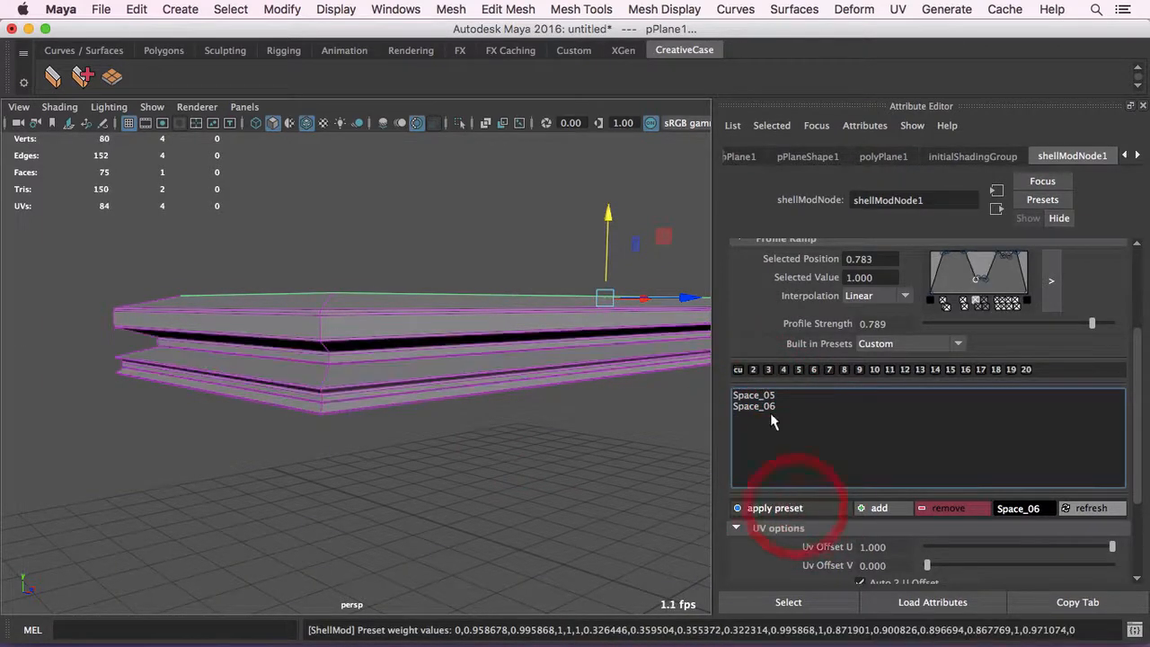
pyautogui.click(762, 406)
pyautogui.click(790, 509)
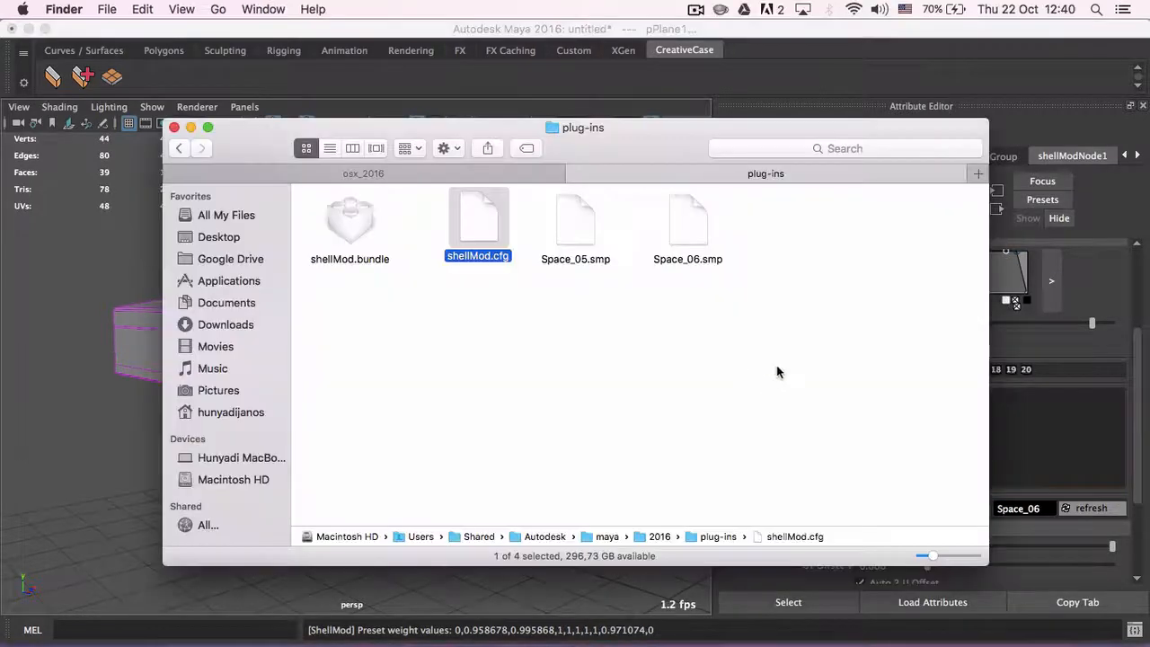
# - Switch to Finder and select the Space_05.smp and Space_06.smp preset files in the plug-ins folder
pyautogui.moveTo(569, 315)
pyautogui.mouseDown()
pyautogui.moveTo(767, 187)
pyautogui.moveTo(768, 213)
pyautogui.moveTo(623, 297)
pyautogui.moveTo(567, 303)
pyautogui.mouseUp()
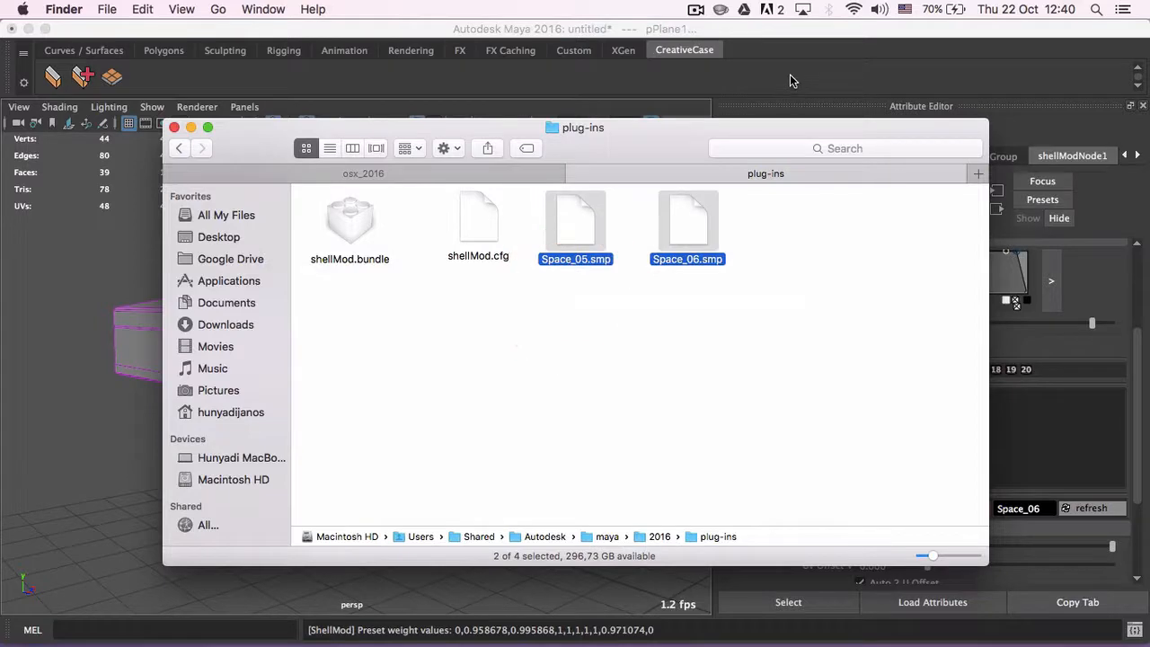
# - Switch back to Maya and delete the Space_05 preset from the ShellMod preset list
pyautogui.click(791, 75)
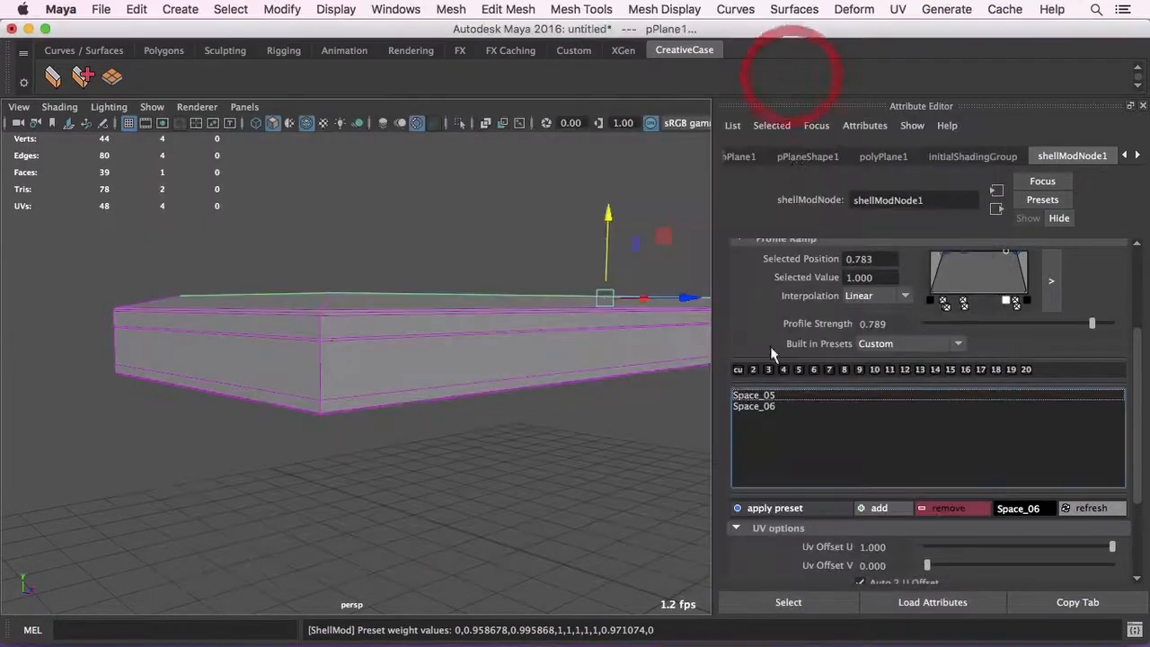
pyautogui.click(575, 316)
pyautogui.keyDown('alt'); pyautogui.moveTo(575, 316); pyautogui.dragTo(629, 386); pyautogui.keyUp('alt')
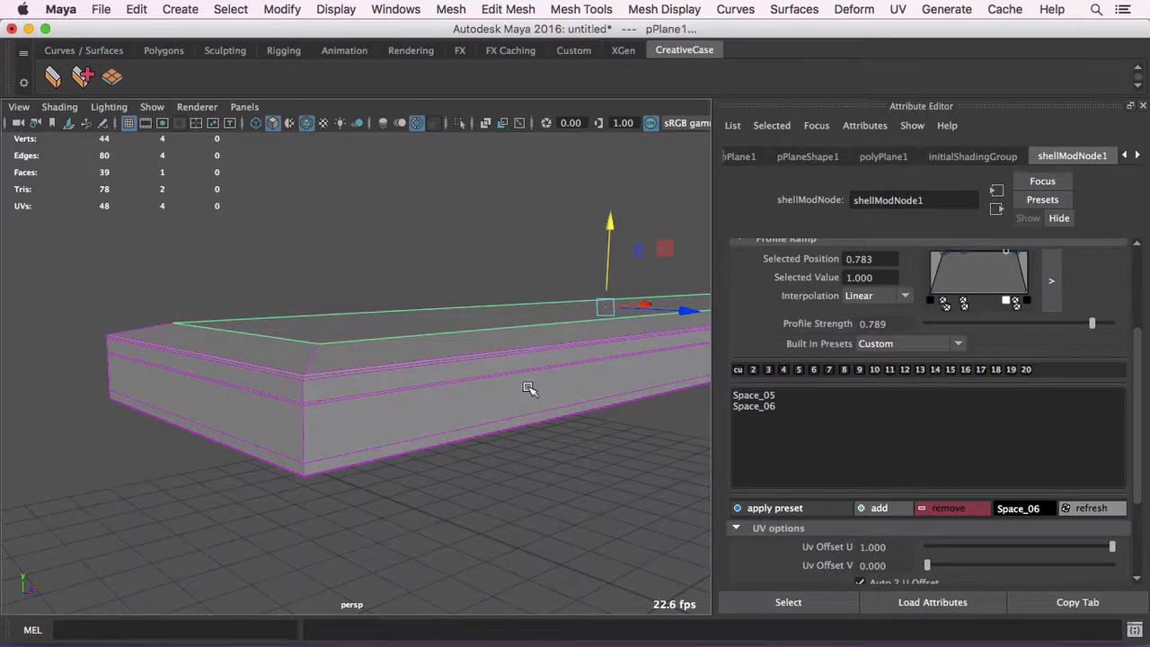
pyautogui.keyDown('alt'); pyautogui.moveTo(526, 390); pyautogui.dragTo(521, 386); pyautogui.keyUp('alt')
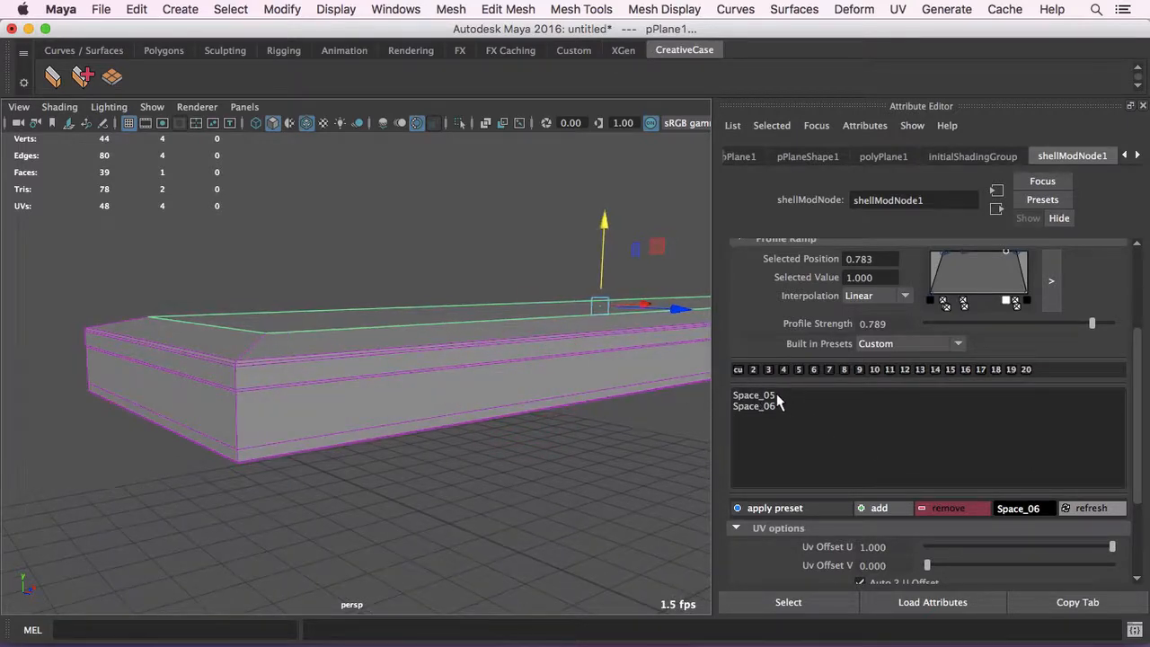
pyautogui.click(777, 395)
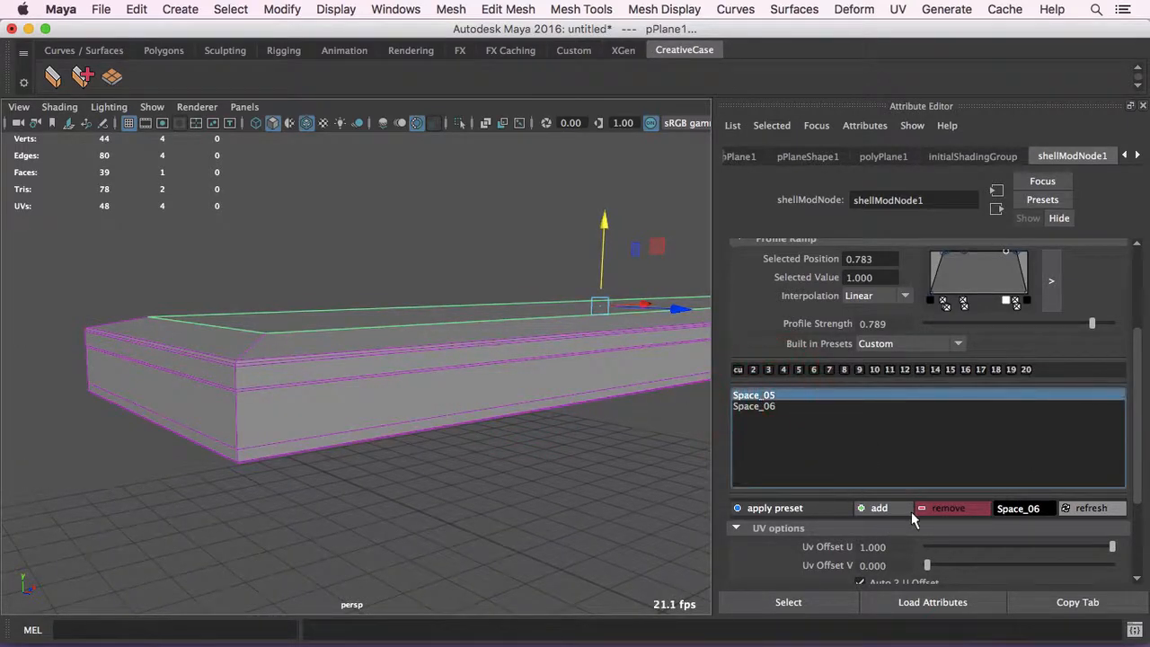
pyautogui.click(960, 508)
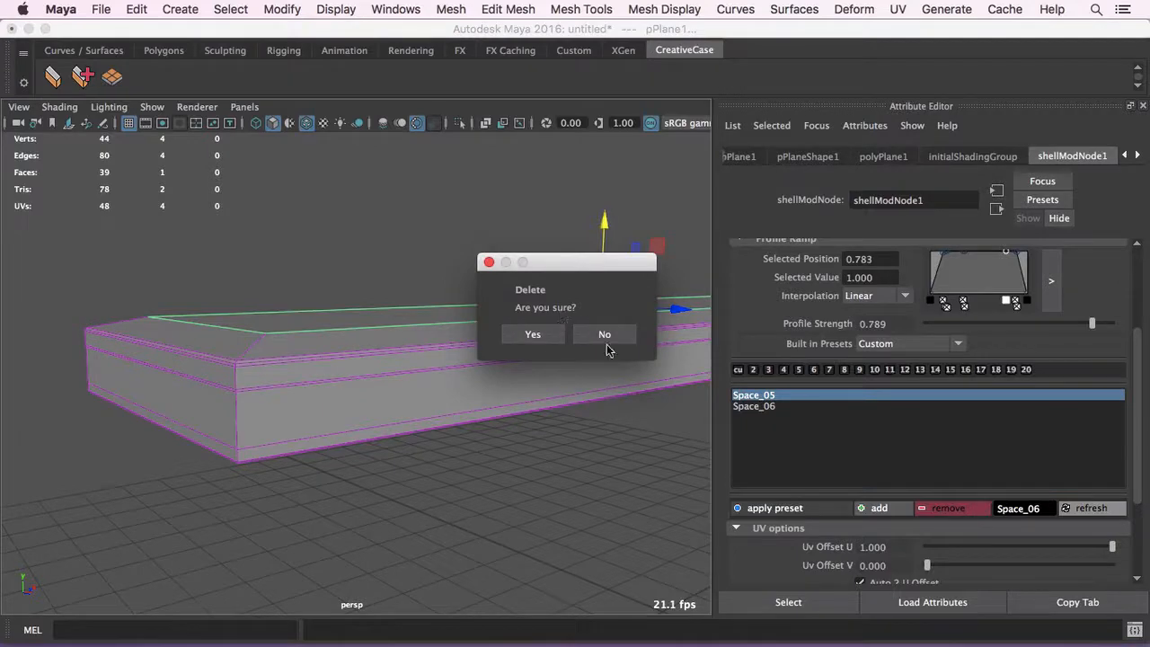
pyautogui.click(537, 334)
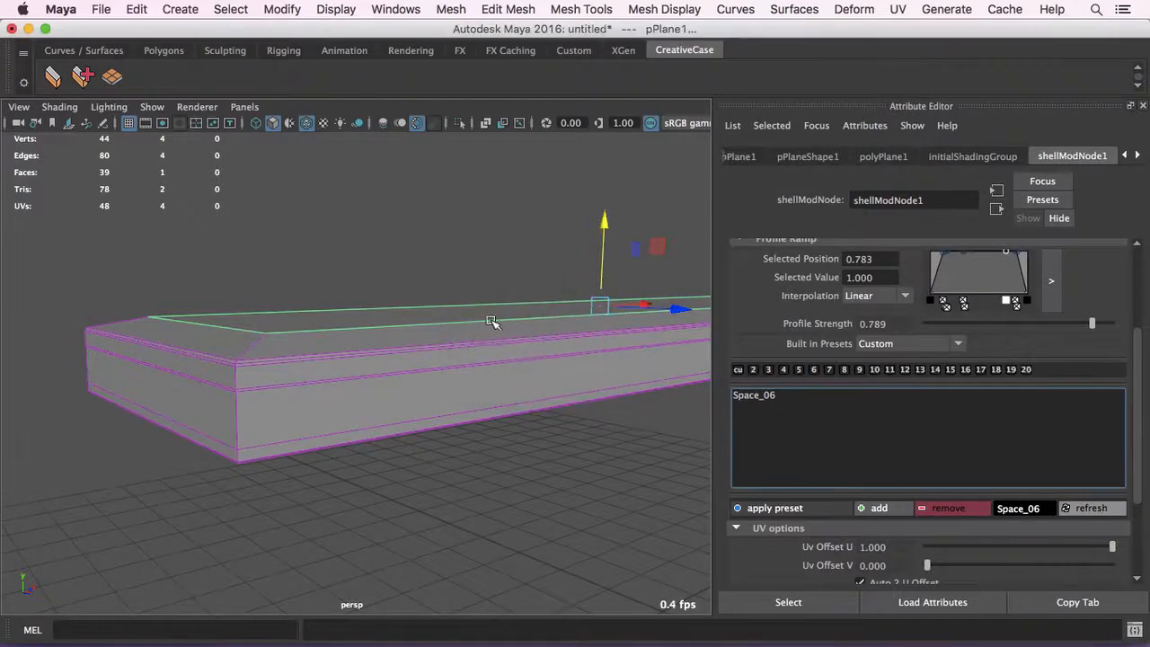
# - Check the remaining preset files in Finder's plug-ins folder and return to Maya
pyautogui.keyDown('alt'); pyautogui.moveTo(491, 320); pyautogui.dragTo(513, 326); pyautogui.keyUp('alt')
pyautogui.press('super+Tab')
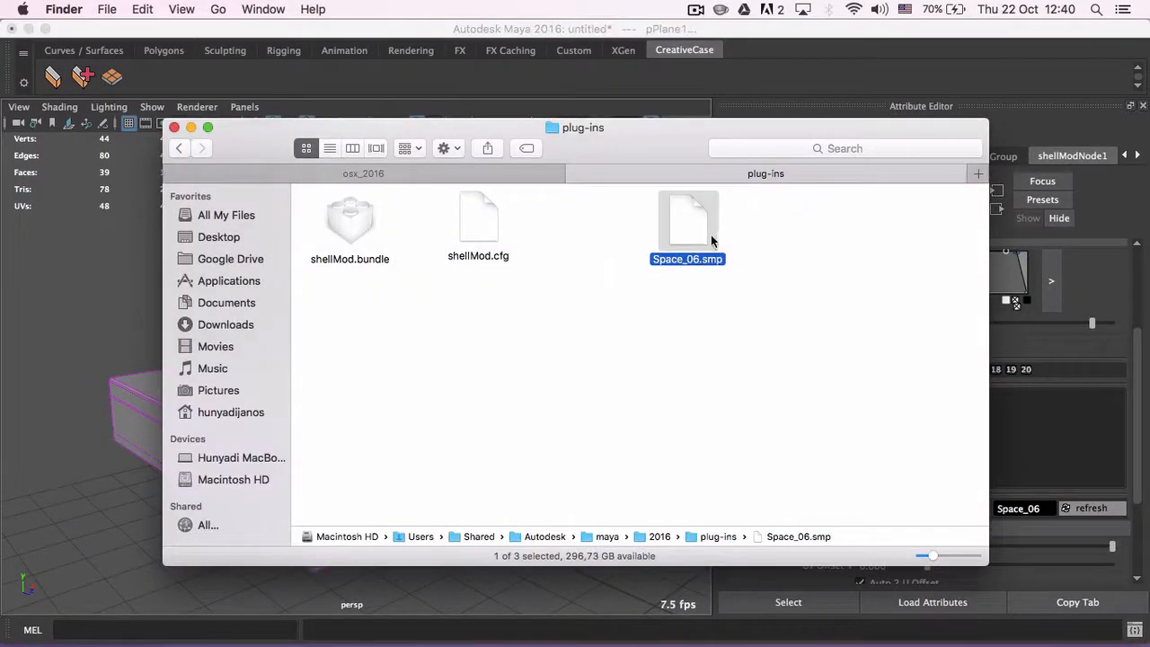
pyautogui.press('super+Tab')
# - Turn on Reverse Normals to inspect the flipped shell from below, and turn the option off again
pyautogui.keyDown('alt'); pyautogui.moveTo(578, 303); pyautogui.dragTo(440, 288, button='right'); pyautogui.keyUp('alt')
pyautogui.keyDown('alt'); pyautogui.moveTo(528, 307); pyautogui.dragTo(509, 308); pyautogui.keyUp('alt')
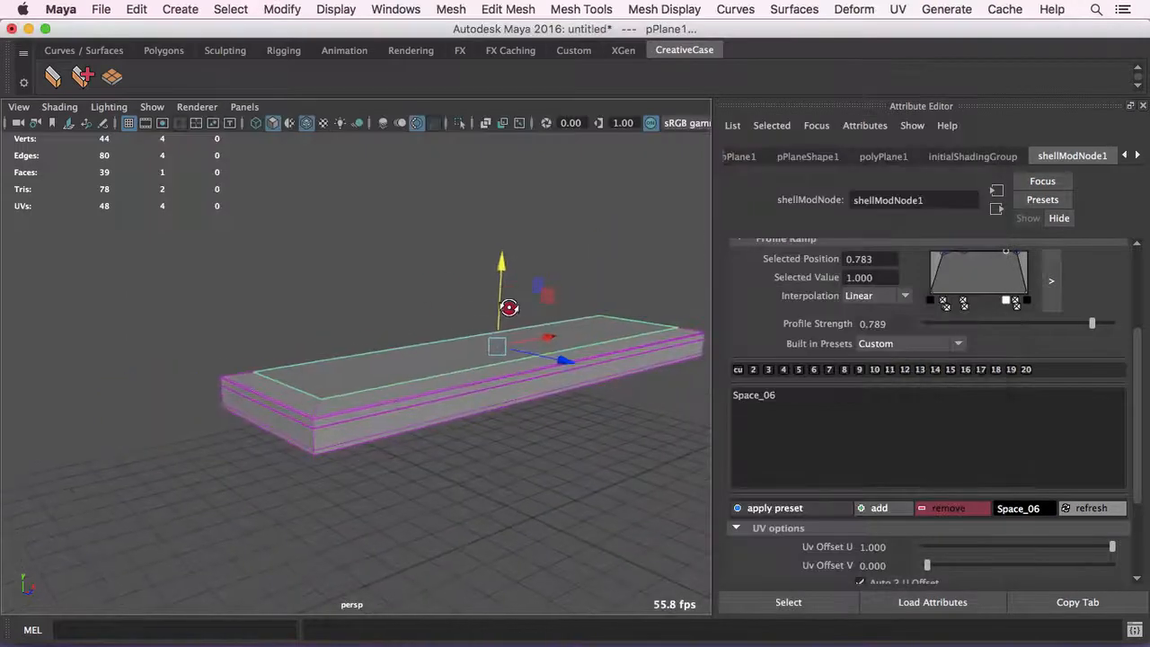
pyautogui.scroll(2, 786, 325)
pyautogui.scroll(2, 786, 325)
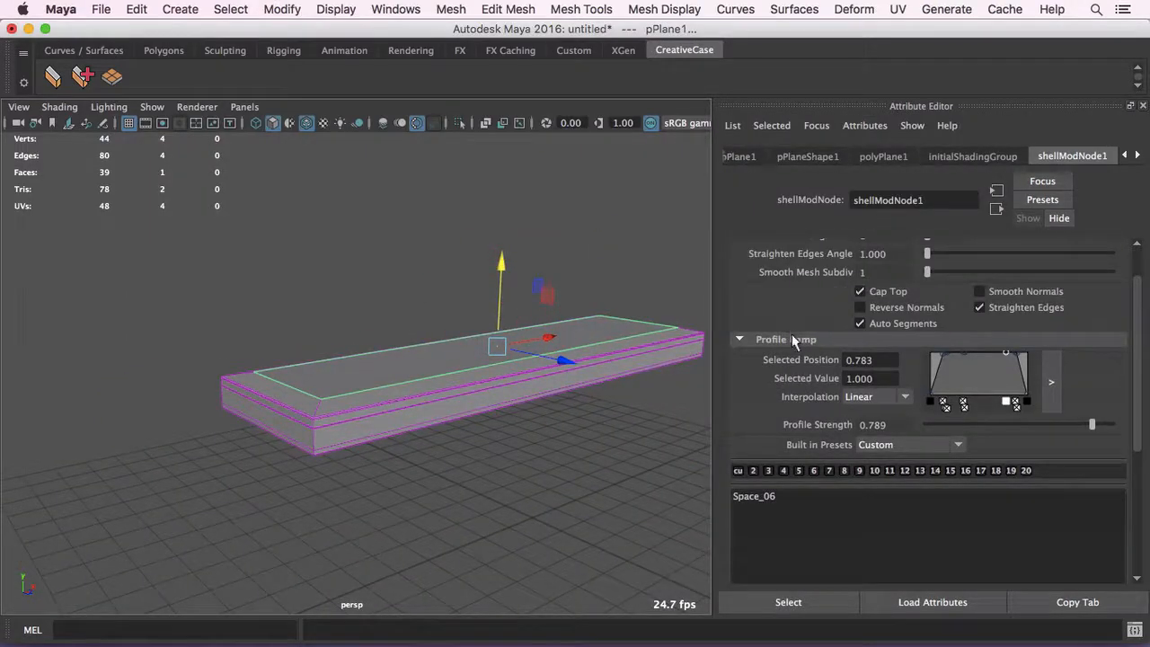
pyautogui.scroll(2, 806, 399)
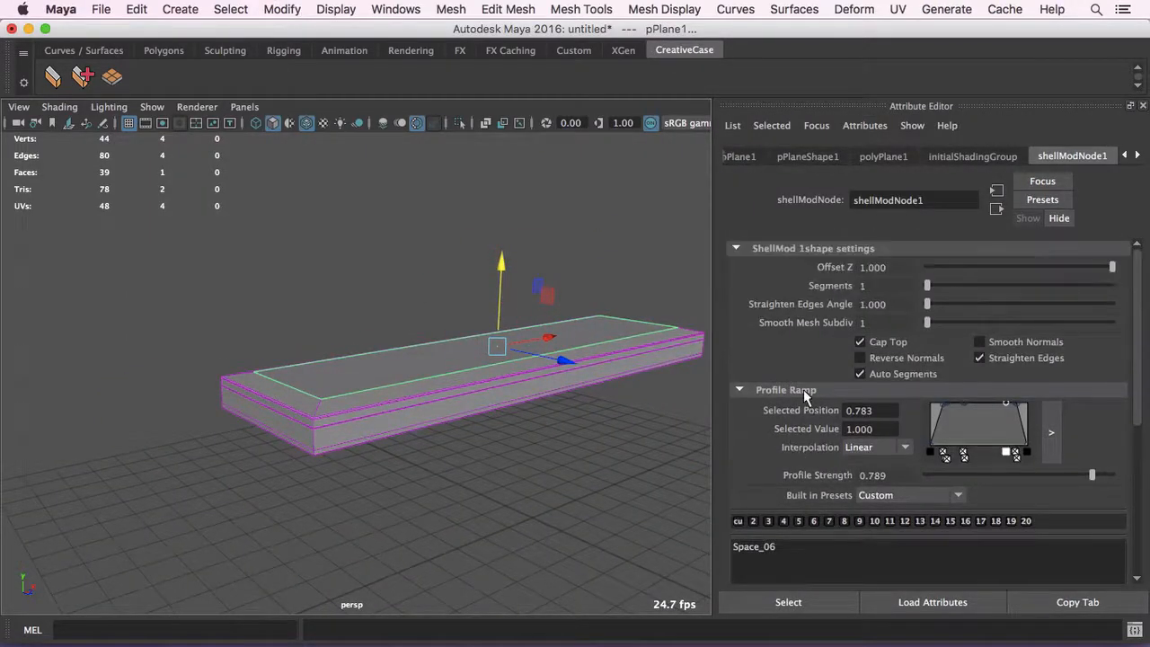
pyautogui.keyDown('alt'); pyautogui.moveTo(445, 335); pyautogui.dragTo(503, 338, button='right'); pyautogui.keyUp('alt')
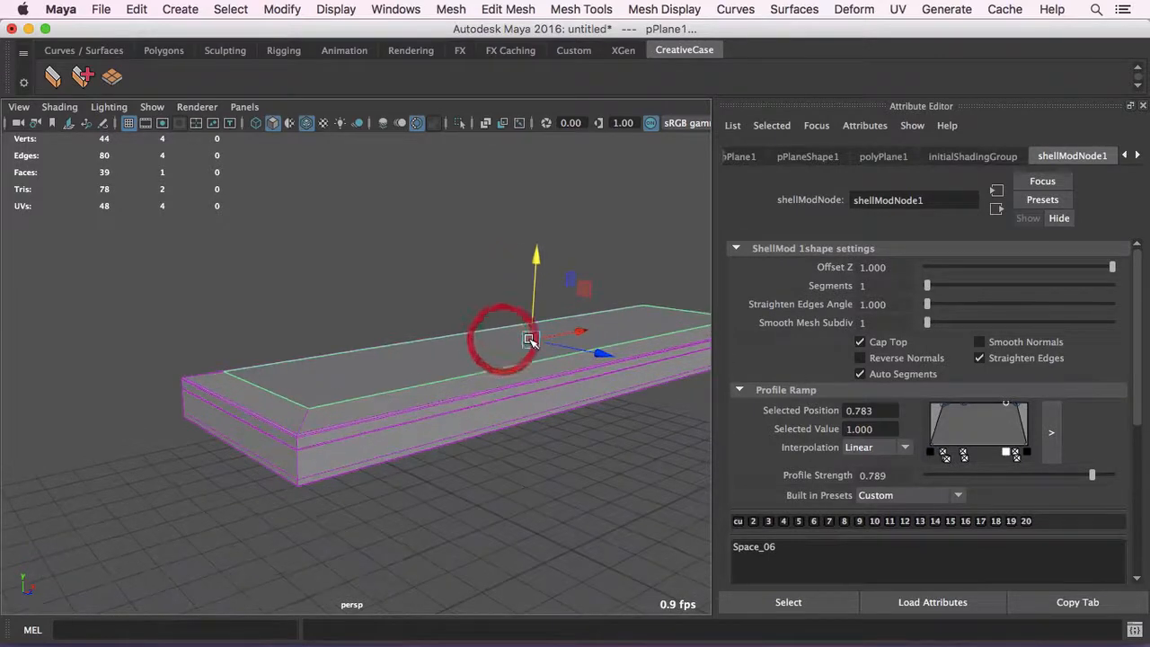
pyautogui.keyDown('alt'); pyautogui.moveTo(531, 338); pyautogui.dragTo(448, 354); pyautogui.keyUp('alt')
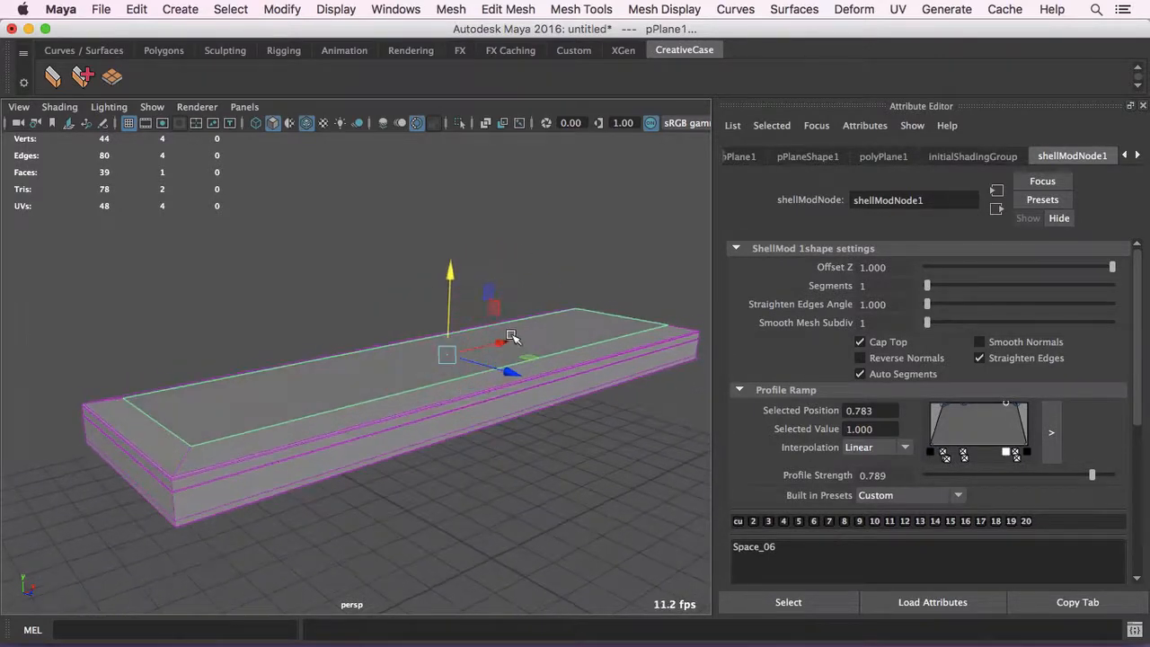
pyautogui.keyDown('alt'); pyautogui.moveTo(631, 334); pyautogui.dragTo(644, 332); pyautogui.keyUp('alt')
pyautogui.click(898, 359)
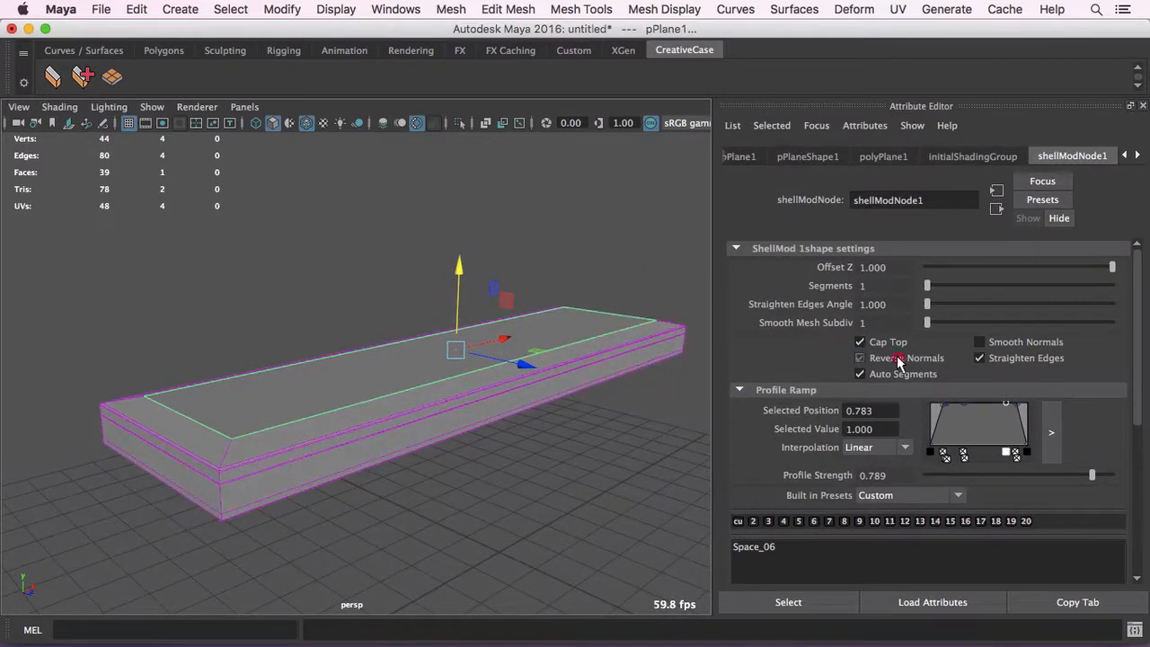
pyautogui.click(899, 358)
pyautogui.click(898, 358)
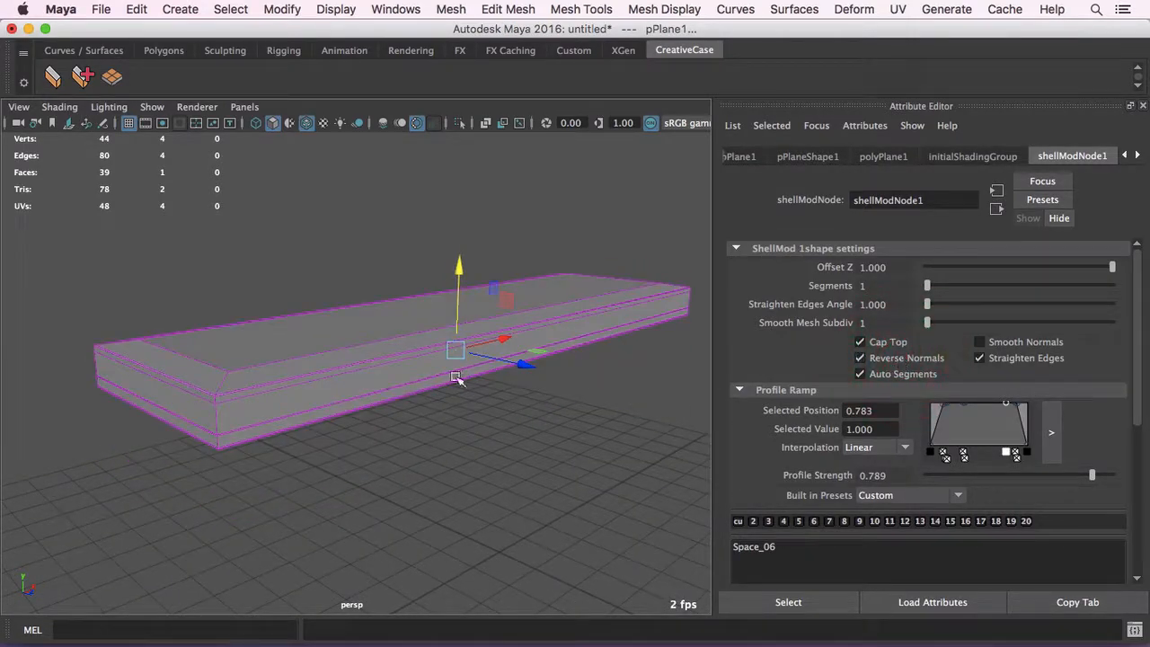
pyautogui.keyDown('alt'); pyautogui.moveTo(456, 378); pyautogui.dragTo(444, 356); pyautogui.keyUp('alt')
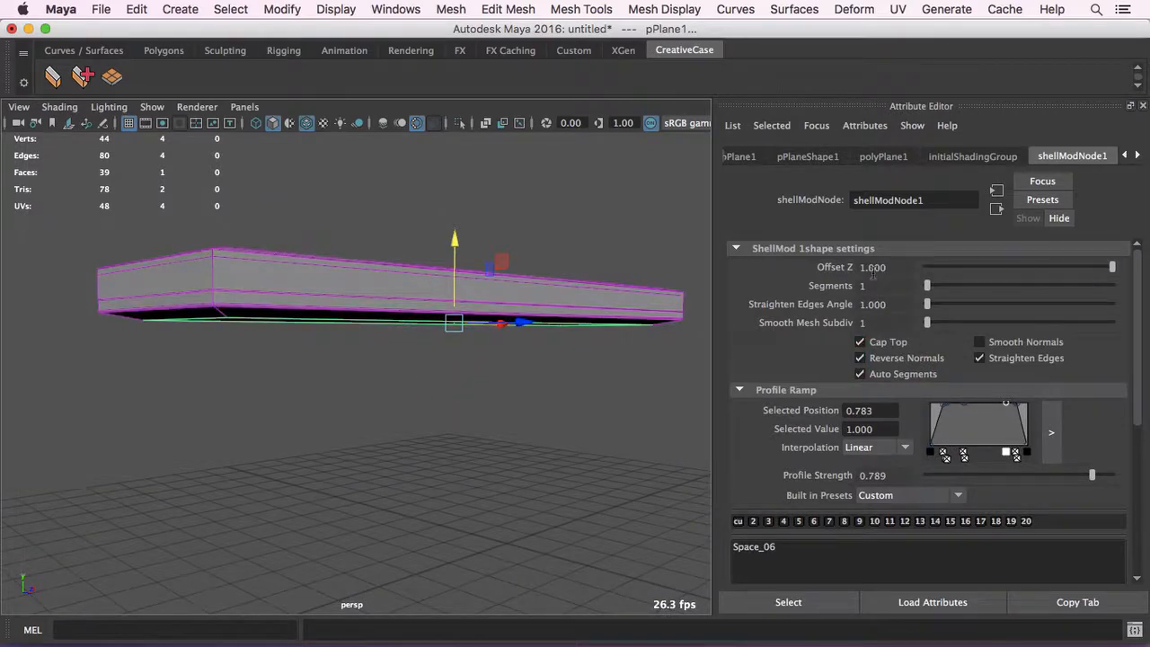
pyautogui.click(902, 356)
pyautogui.moveTo(386, 333)
pyautogui.keyDown('alt'); pyautogui.mouseDown()
pyautogui.moveTo(351, 336)
pyautogui.moveTo(422, 327)
pyautogui.mouseUp(); pyautogui.keyUp('alt')
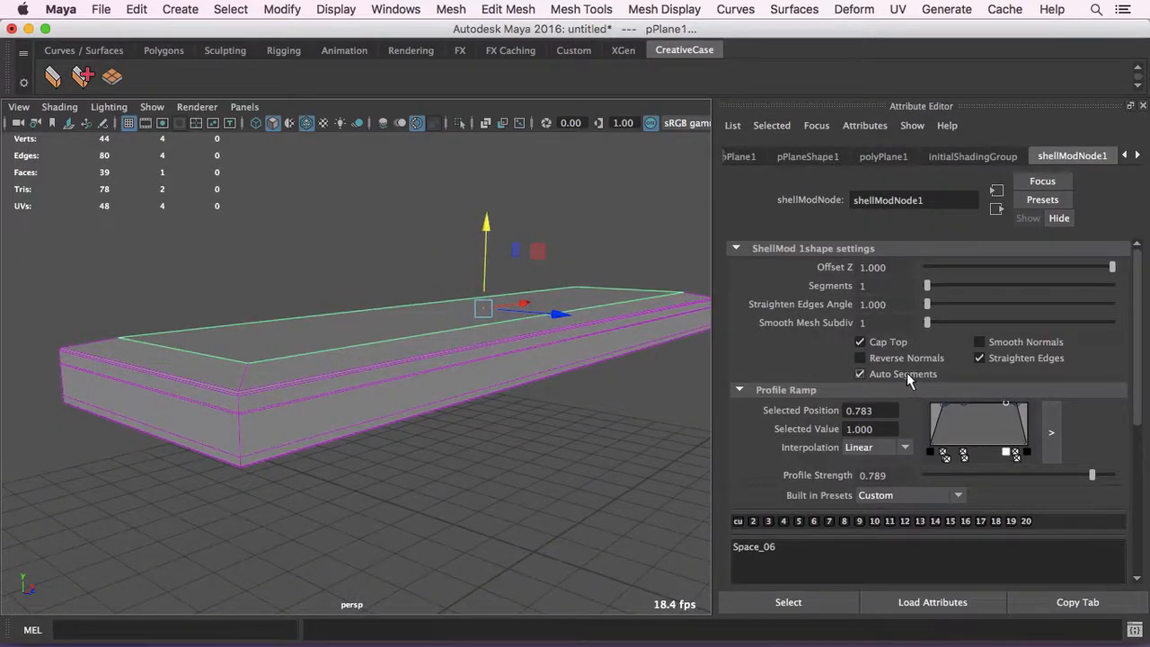
# - Disable Auto Segments for the shell and set its segments to 30
pyautogui.click(860, 373)
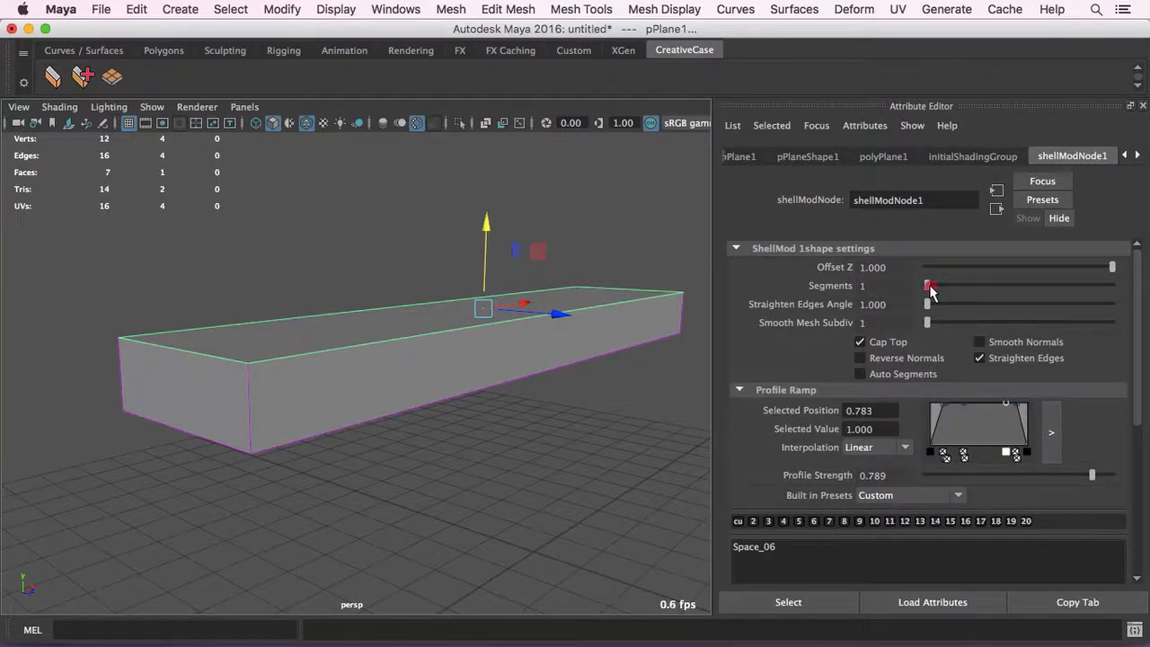
pyautogui.moveTo(930, 292); pyautogui.dragTo(1134, 270)
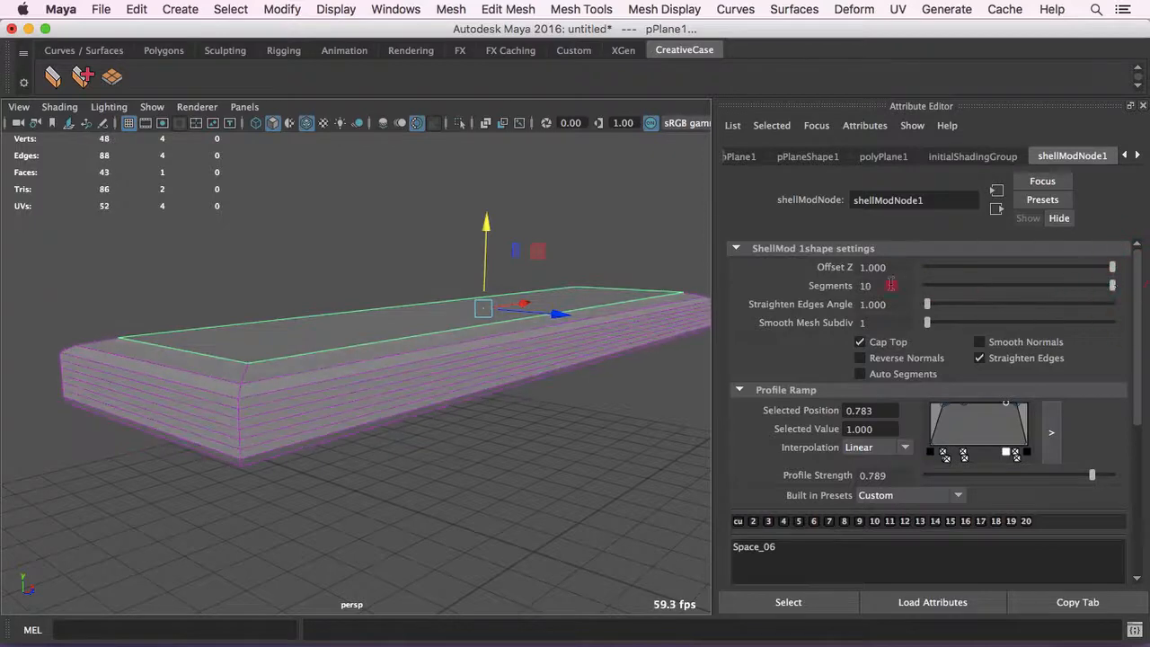
pyautogui.click(622, 269)
pyautogui.write('30')
pyautogui.press('Return')
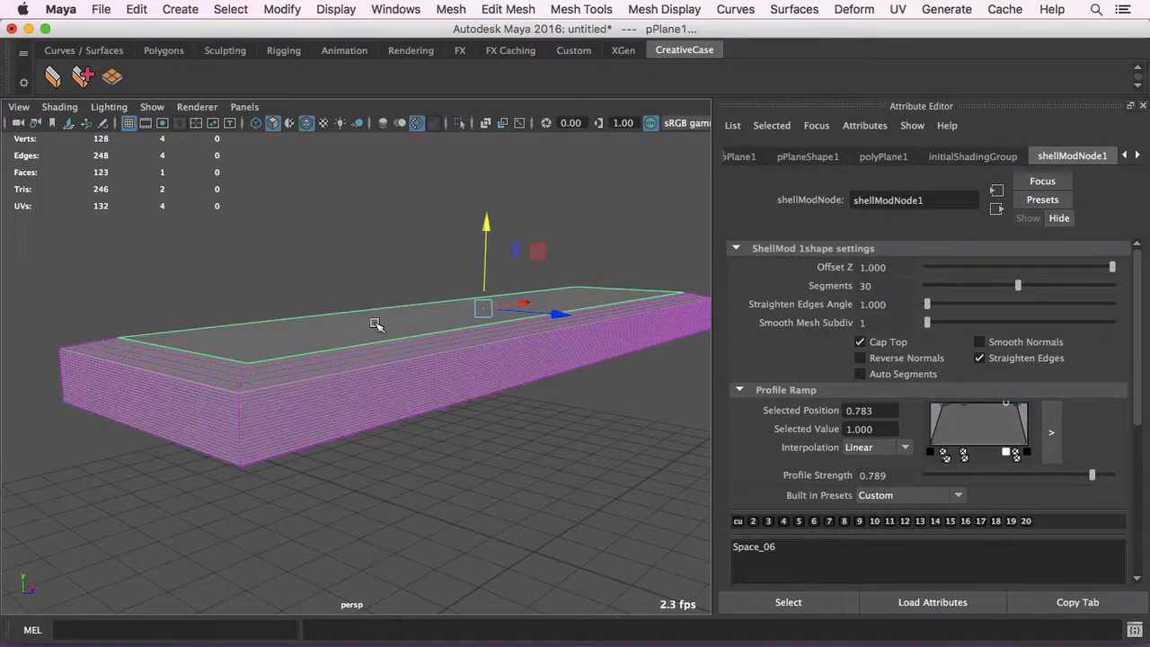
# - Inspect the densely segmented shell up close and re-enable Auto Segments
pyautogui.keyDown('alt'); pyautogui.moveTo(375, 324); pyautogui.dragTo(542, 426); pyautogui.keyUp('alt')
pyautogui.click(885, 374)
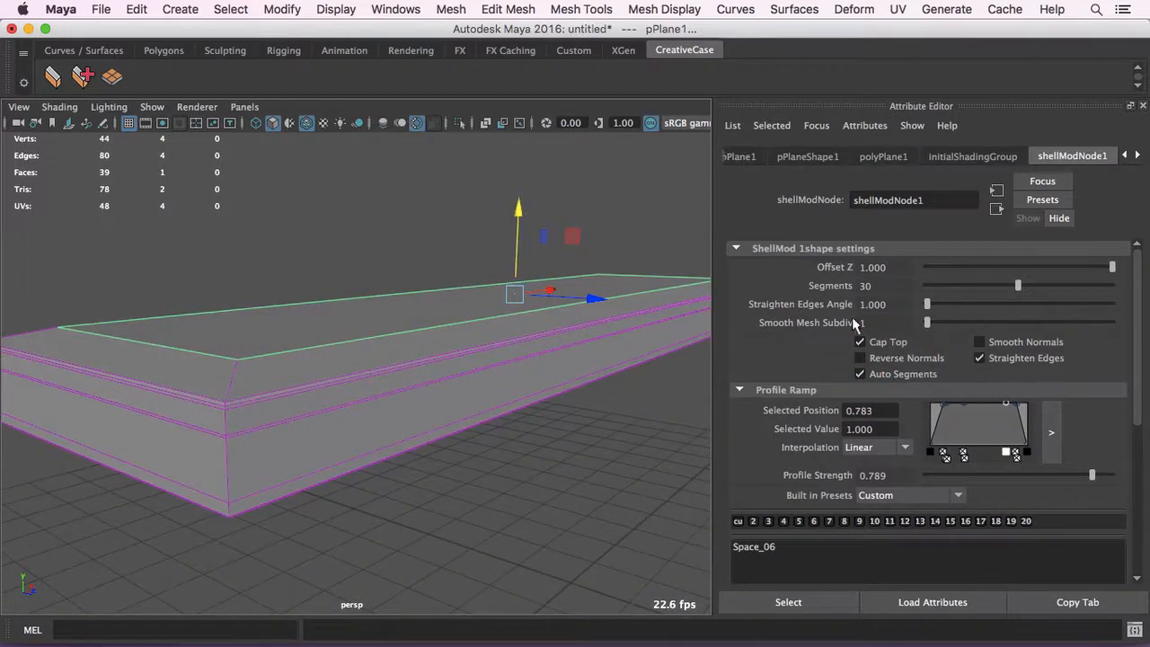
pyautogui.keyDown('alt'); pyautogui.moveTo(295, 346); pyautogui.dragTo(305, 346); pyautogui.keyUp('alt')
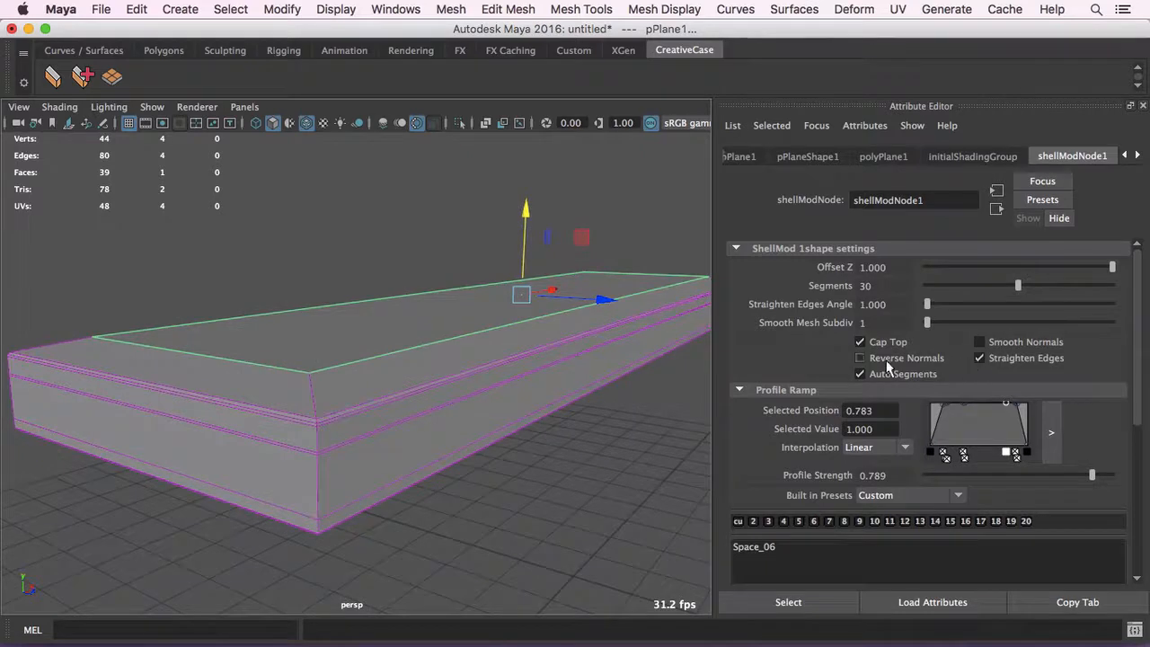
# - Try moving the shelled plane in the viewport and undo the move
pyautogui.scroll(-3, 852, 341)
pyautogui.scroll(-1, 819, 328)
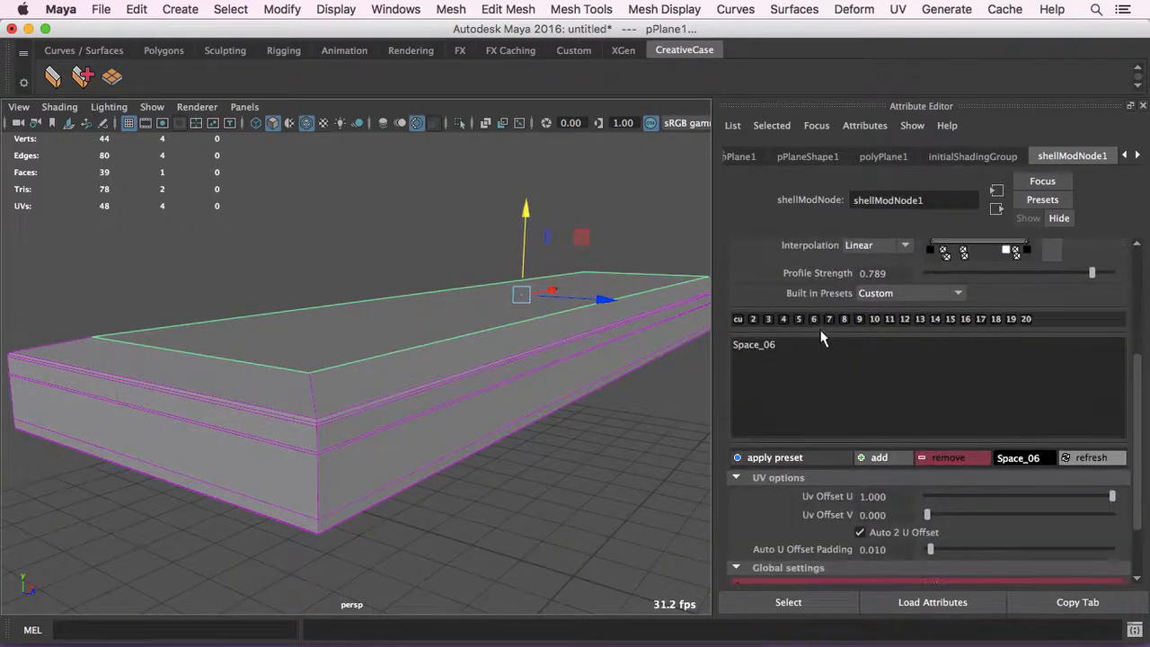
pyautogui.scroll(1, 821, 388)
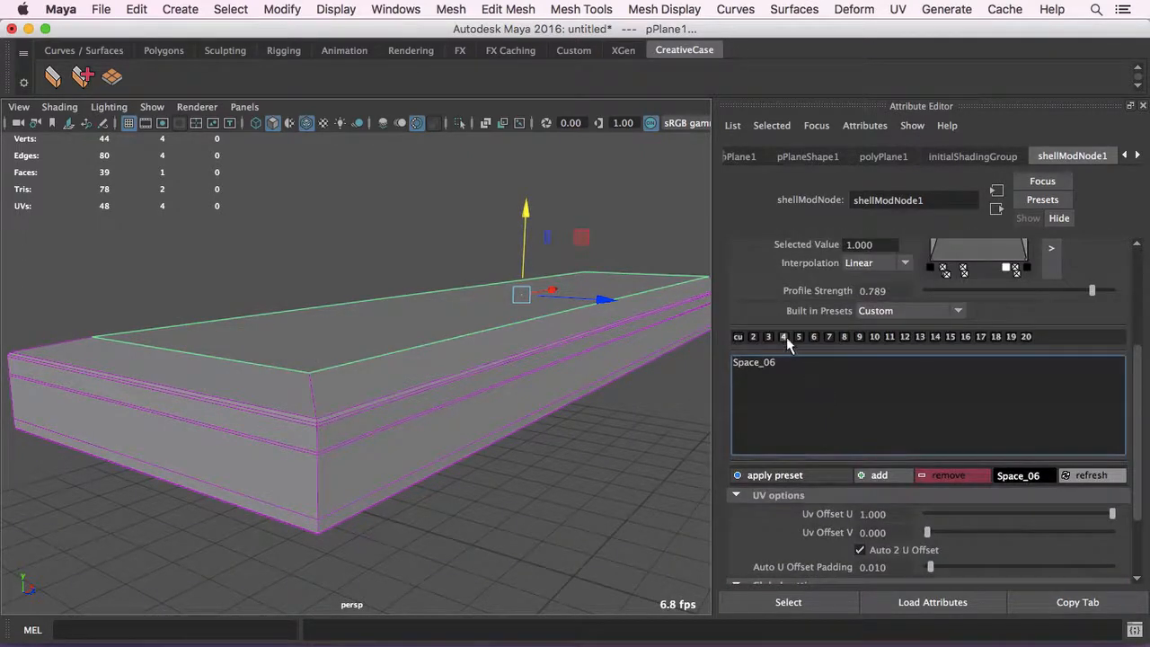
pyautogui.scroll(-3, 906, 460)
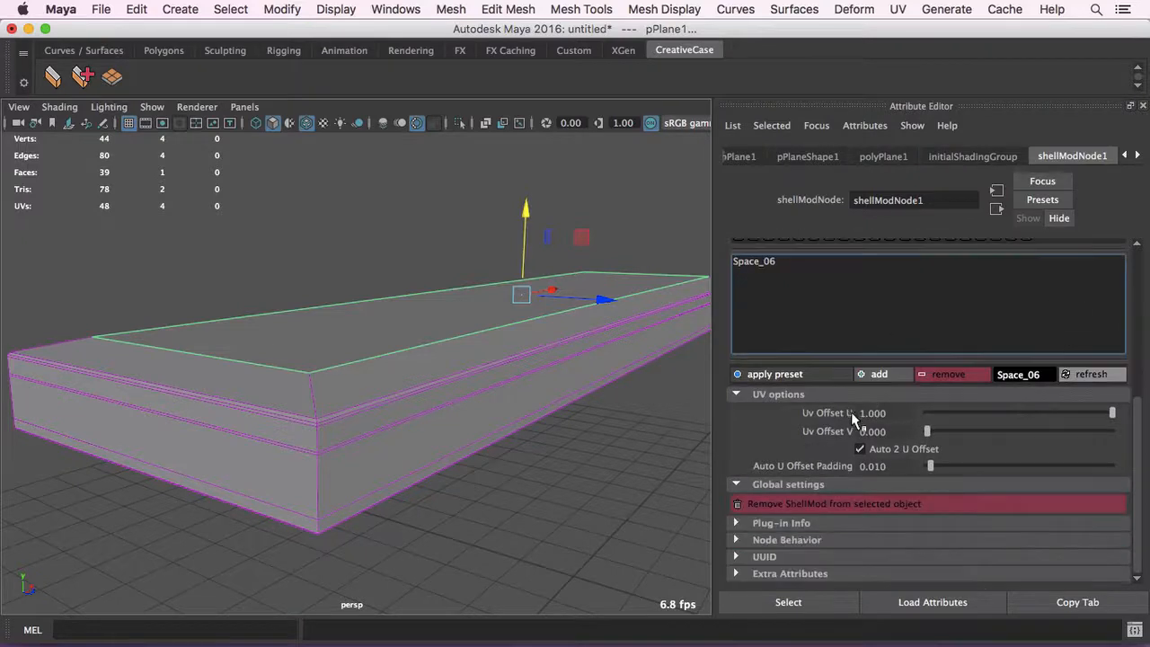
pyautogui.moveTo(519, 358)
pyautogui.keyDown('alt'); pyautogui.mouseDown()
pyautogui.moveTo(488, 341)
pyautogui.moveTo(475, 351)
pyautogui.moveTo(545, 364)
pyautogui.moveTo(527, 341)
pyautogui.mouseUp(); pyautogui.keyUp('alt')
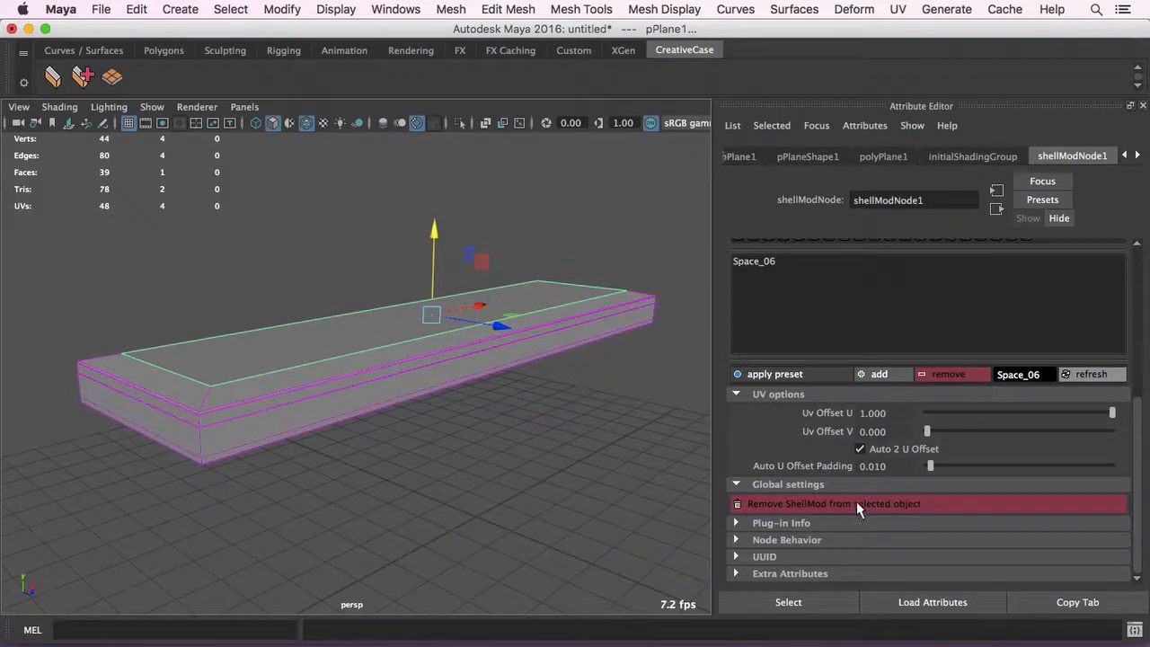
pyautogui.moveTo(481, 402)
pyautogui.keyDown('alt'); pyautogui.mouseDown()
pyautogui.moveTo(504, 396)
pyautogui.moveTo(452, 393)
pyautogui.moveTo(470, 393)
pyautogui.mouseUp(); pyautogui.keyUp('alt')
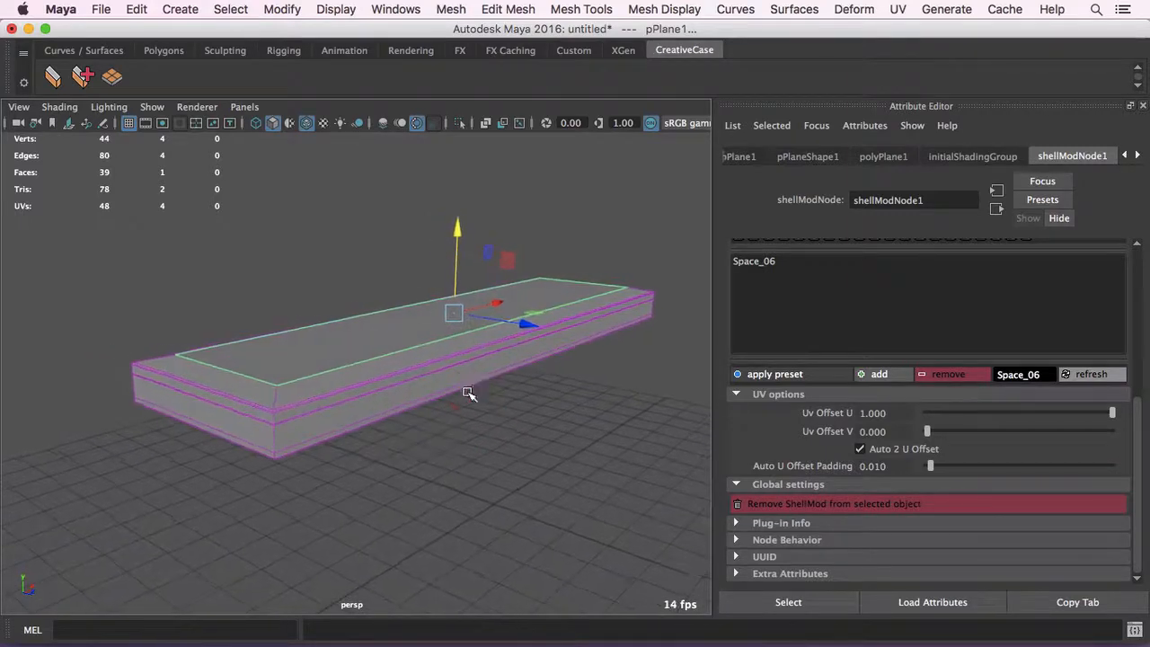
pyautogui.keyDown('alt'); pyautogui.moveTo(460, 327); pyautogui.dragTo(462, 259); pyautogui.keyUp('alt')
pyautogui.click(491, 351)
pyautogui.press('super+z')
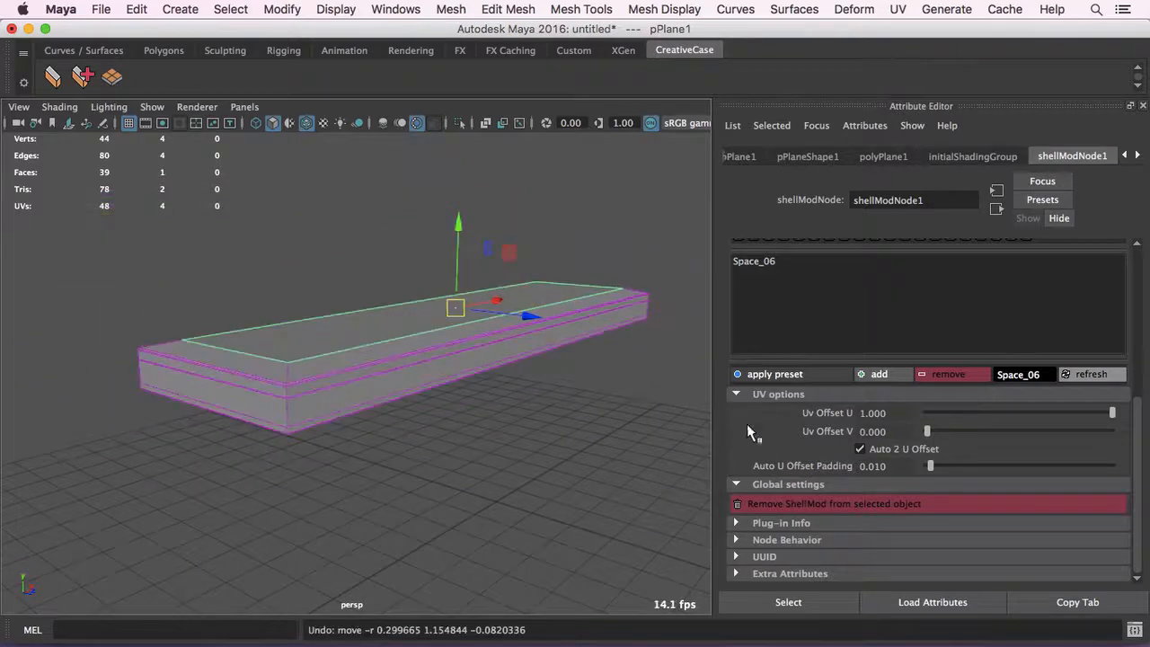
# - Remove ShellMod from the selected plane and inspect the bare mesh
pyautogui.click(836, 504)
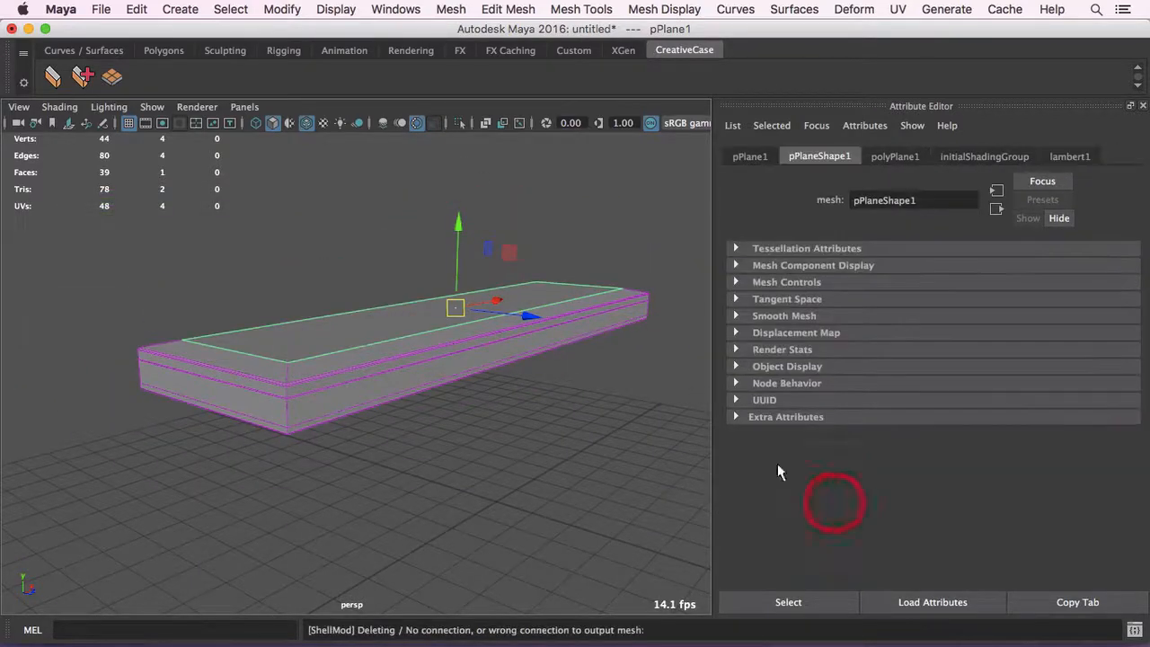
pyautogui.keyDown('alt'); pyautogui.moveTo(548, 357); pyautogui.dragTo(524, 359); pyautogui.keyUp('alt')
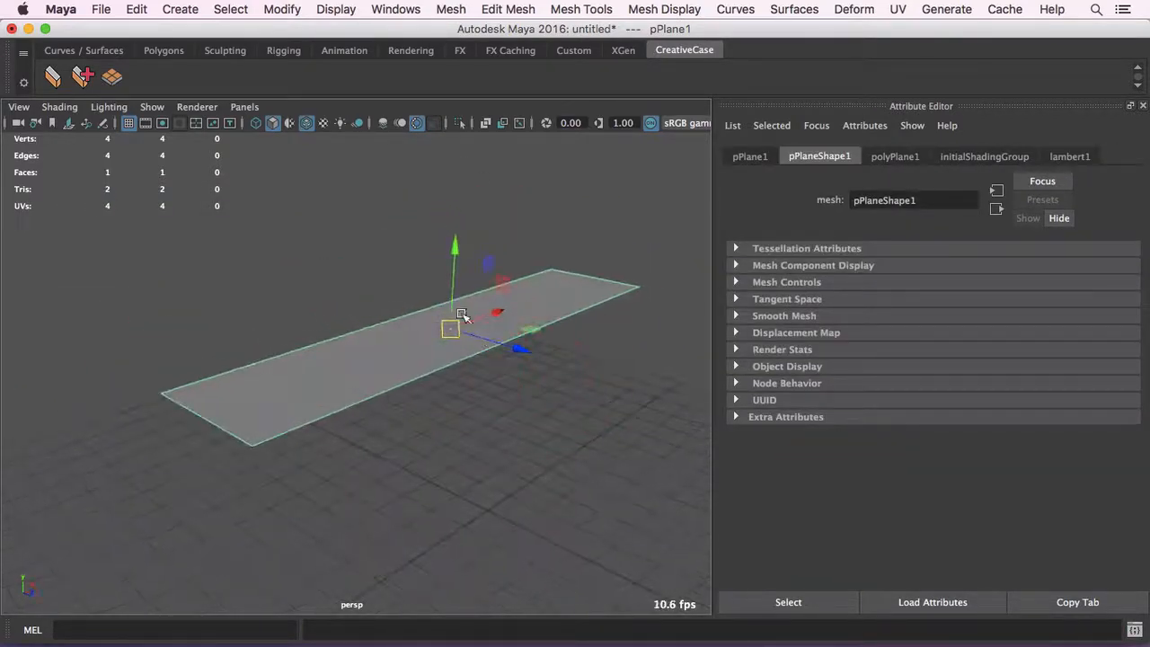
pyautogui.keyDown('alt'); pyautogui.moveTo(482, 323); pyautogui.dragTo(473, 321); pyautogui.keyUp('alt')
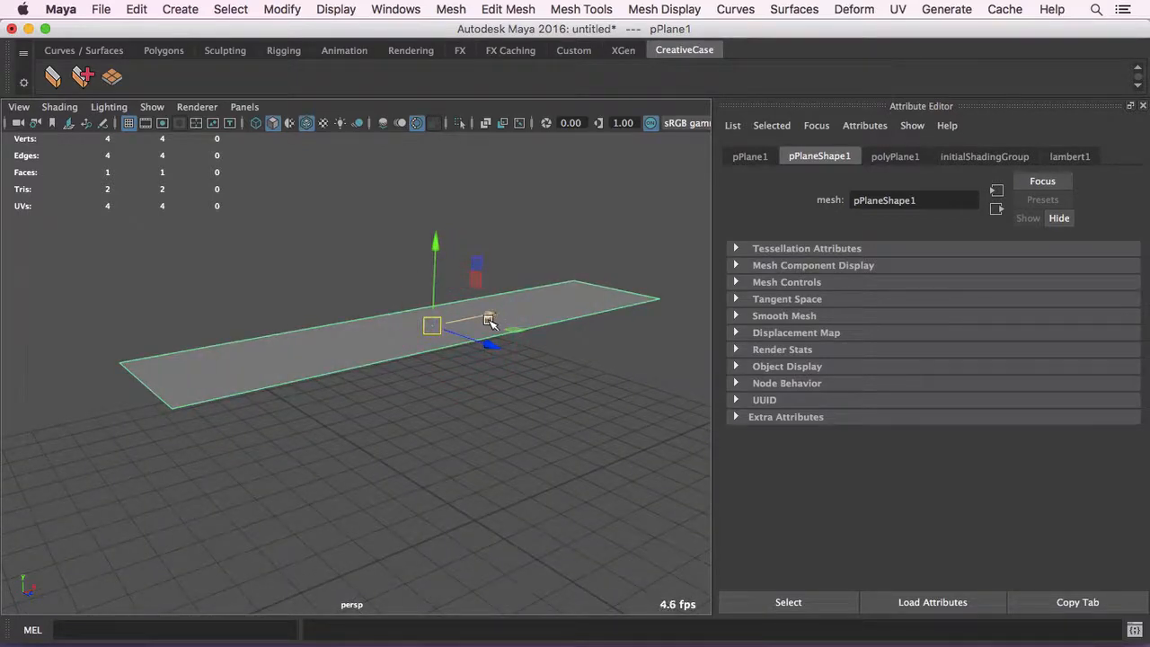
# - Undo the ShellMod removal and display the shellModNode1 attributes
pyautogui.hotkey('ctrl', 'z')
pyautogui.click(517, 325)
pyautogui.click(1073, 156)
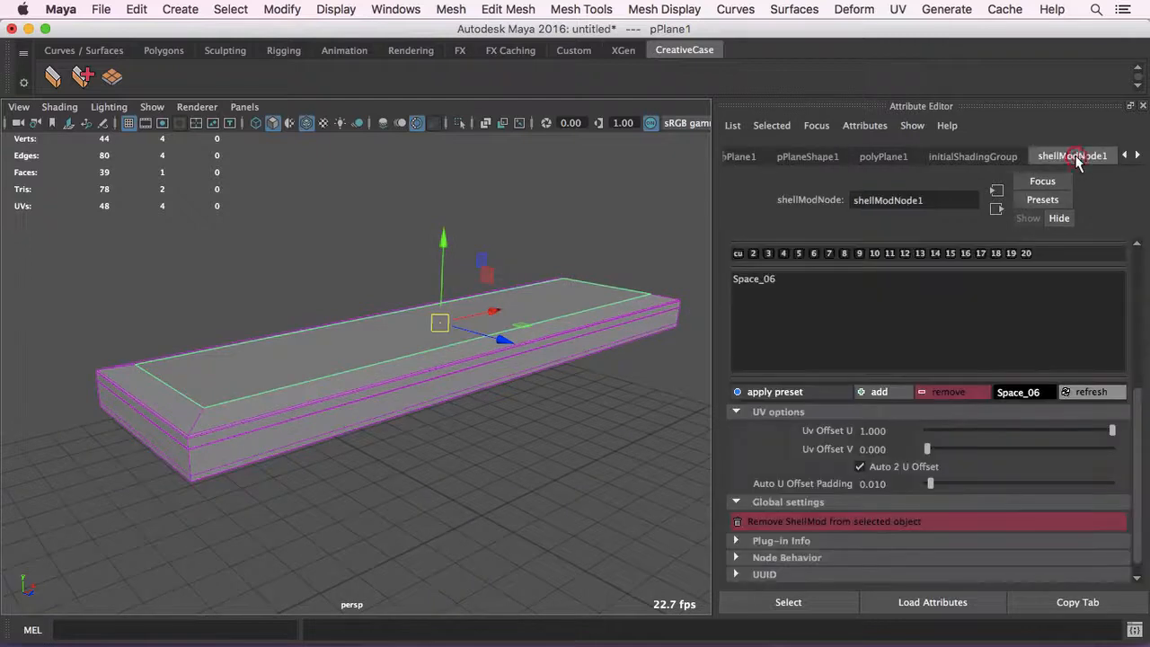
# - Show the plug-in info, highlight the preset path for review, and collapse the section again
pyautogui.scroll(-1, 825, 543)
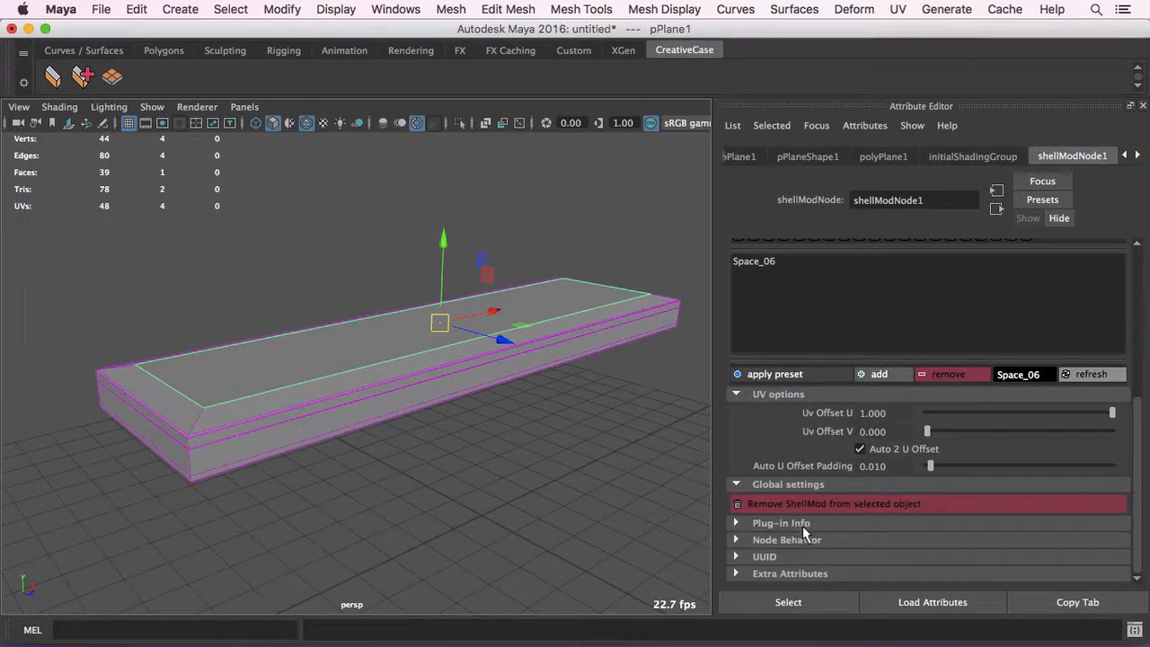
pyautogui.click(802, 524)
pyautogui.scroll(-1, 956, 526)
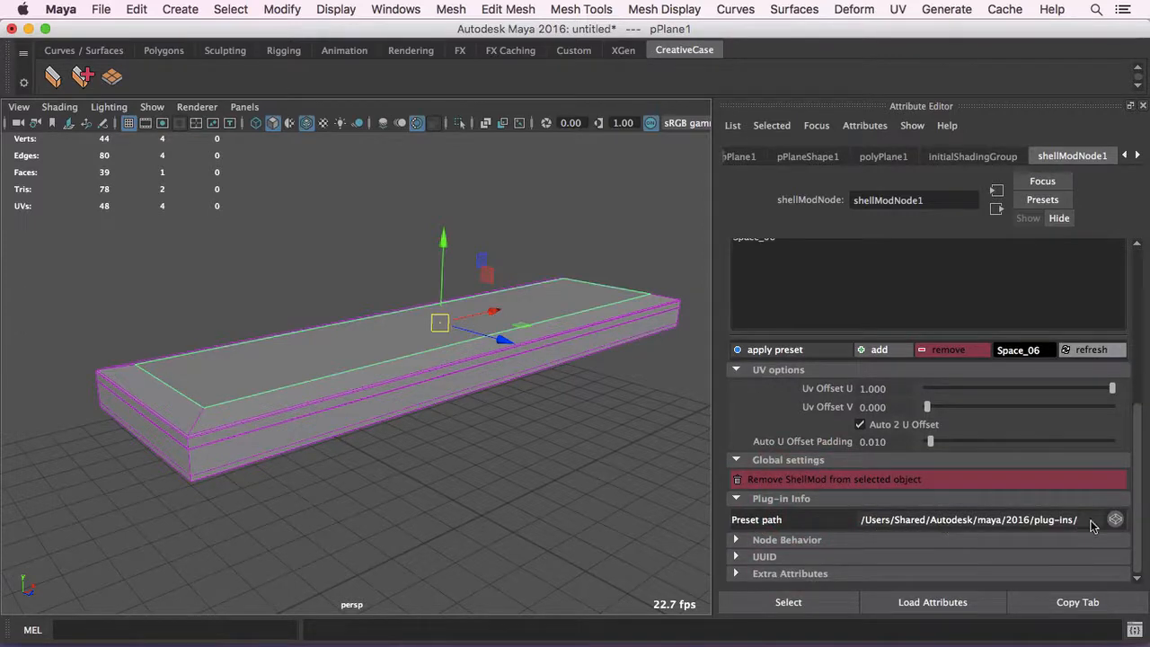
pyautogui.moveTo(1093, 526); pyautogui.dragTo(855, 526)
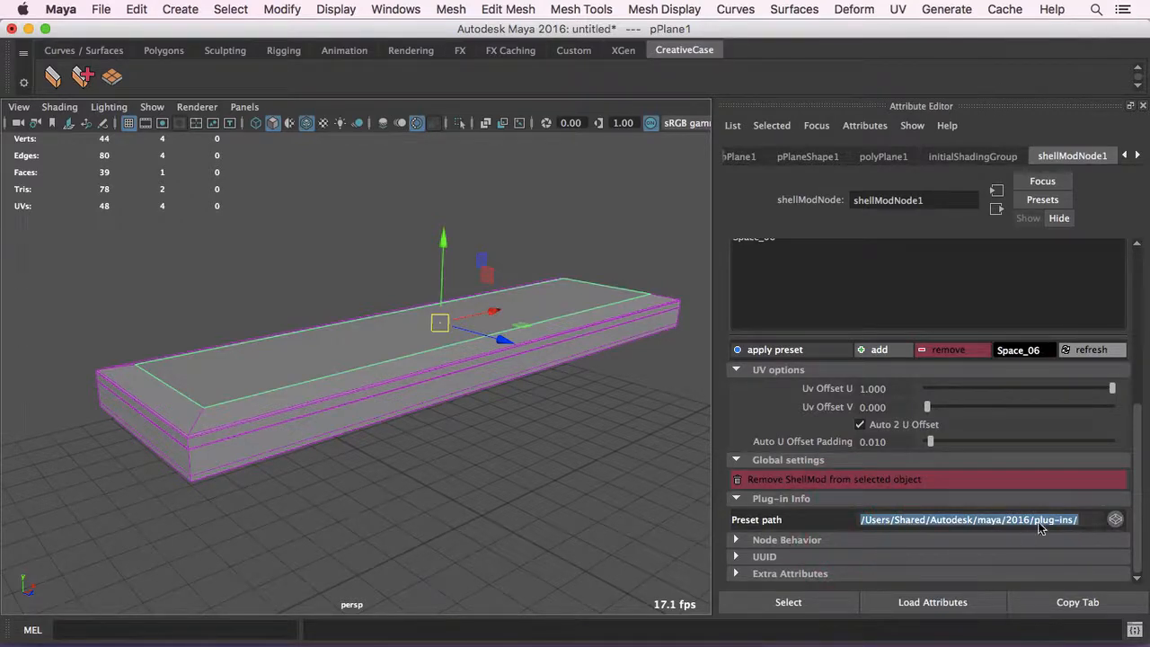
pyautogui.click(804, 501)
pyautogui.keyDown('alt'); pyautogui.moveTo(473, 262); pyautogui.dragTo(488, 266); pyautogui.keyUp('alt')
pyautogui.keyDown('alt'); pyautogui.moveTo(329, 274); pyautogui.dragTo(247, 266, button='right'); pyautogui.keyUp('alt')
pyautogui.keyDown('alt'); pyautogui.moveTo(347, 320); pyautogui.dragTo(241, 266, button='middle'); pyautogui.keyUp('alt')
pyautogui.keyDown('alt'); pyautogui.moveTo(247, 264); pyautogui.dragTo(304, 269); pyautogui.keyUp('alt')
pyautogui.keyDown('alt'); pyautogui.moveTo(148, 159); pyautogui.dragTo(117, 83); pyautogui.keyUp('alt')
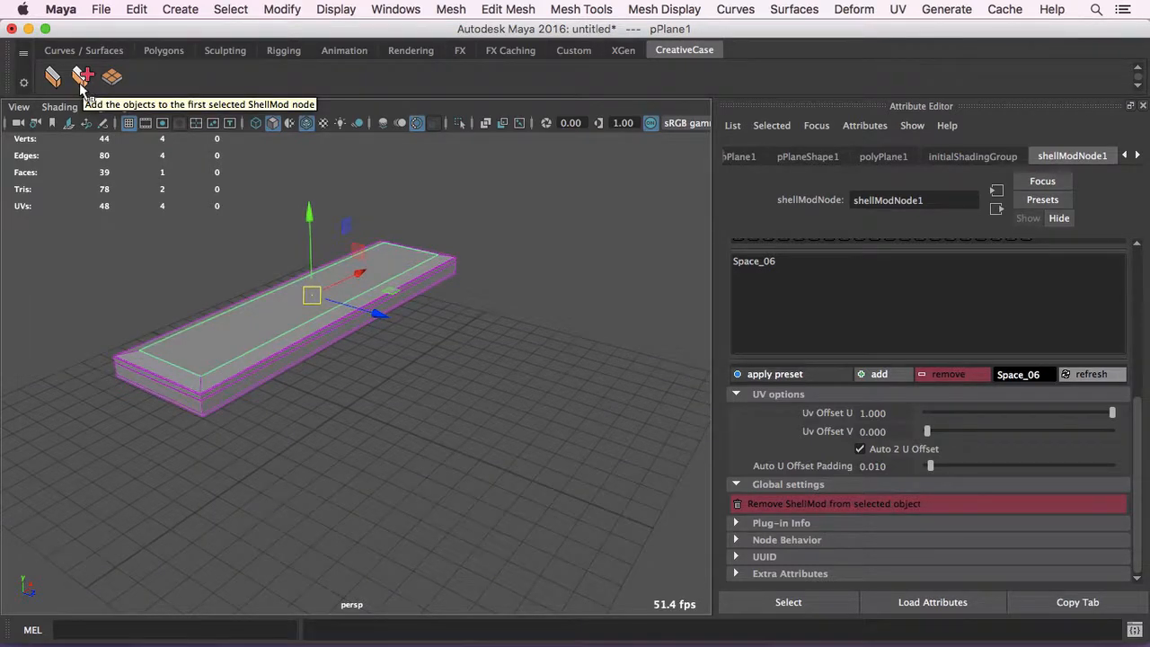
# - Create a polygon plane beside the long shelled mesh, duplicate it, and place the copy apart from the original
pyautogui.keyDown('alt'); pyautogui.moveTo(535, 435); pyautogui.dragTo(557, 437); pyautogui.keyUp('alt')
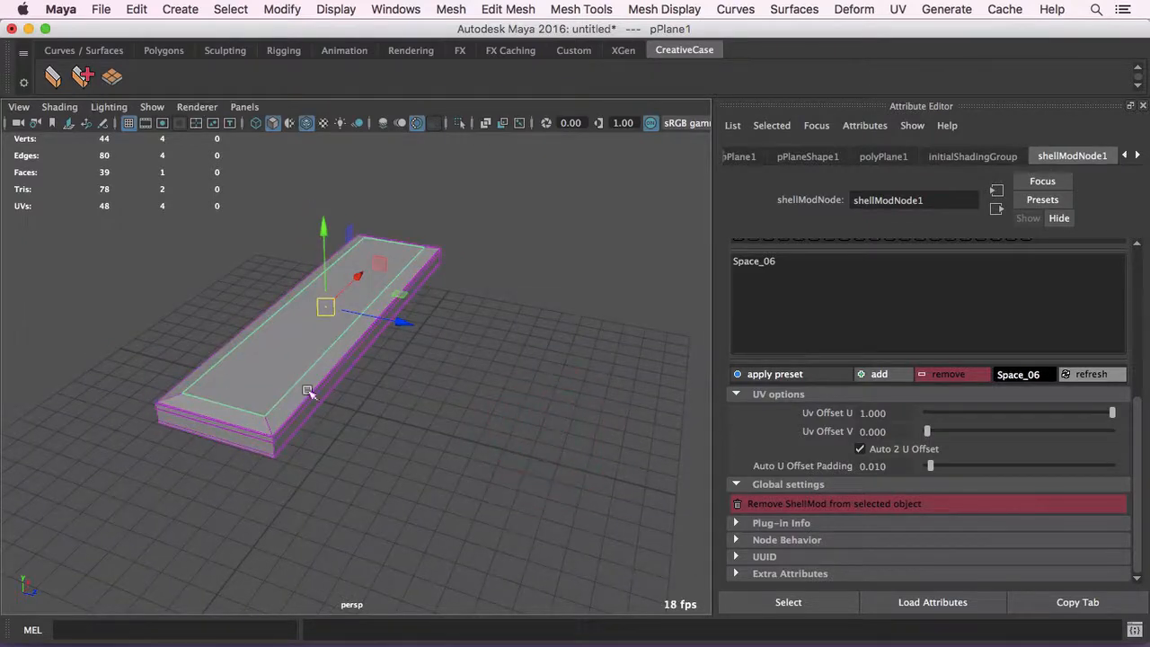
pyautogui.keyDown('alt'); pyautogui.moveTo(250, 355); pyautogui.dragTo(324, 376); pyautogui.keyUp('alt')
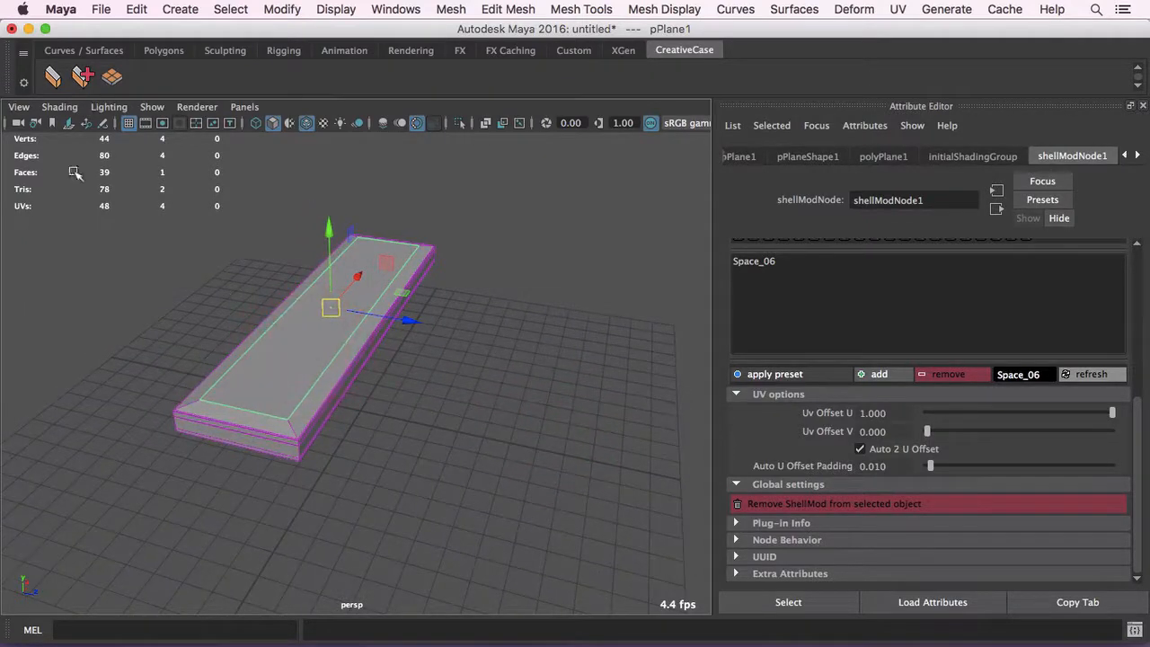
pyautogui.click(164, 50)
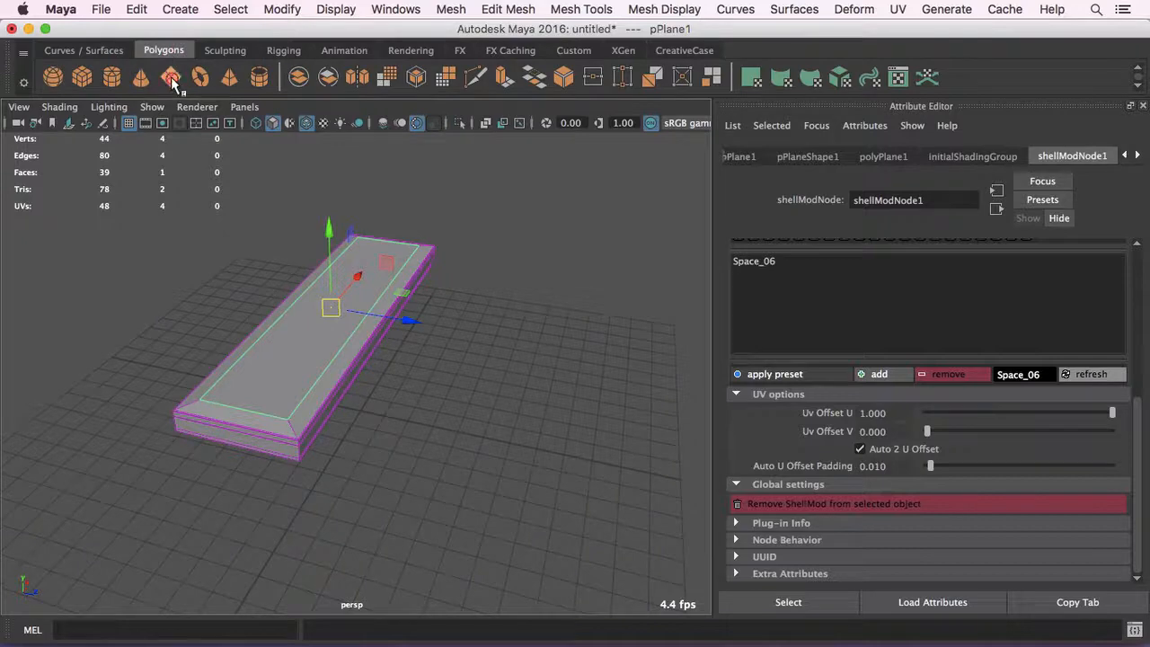
pyautogui.click(171, 77)
pyautogui.moveTo(455, 424); pyautogui.dragTo(572, 398)
pyautogui.hotkey('ctrl', 'd')
pyautogui.moveTo(531, 387); pyautogui.dragTo(632, 284)
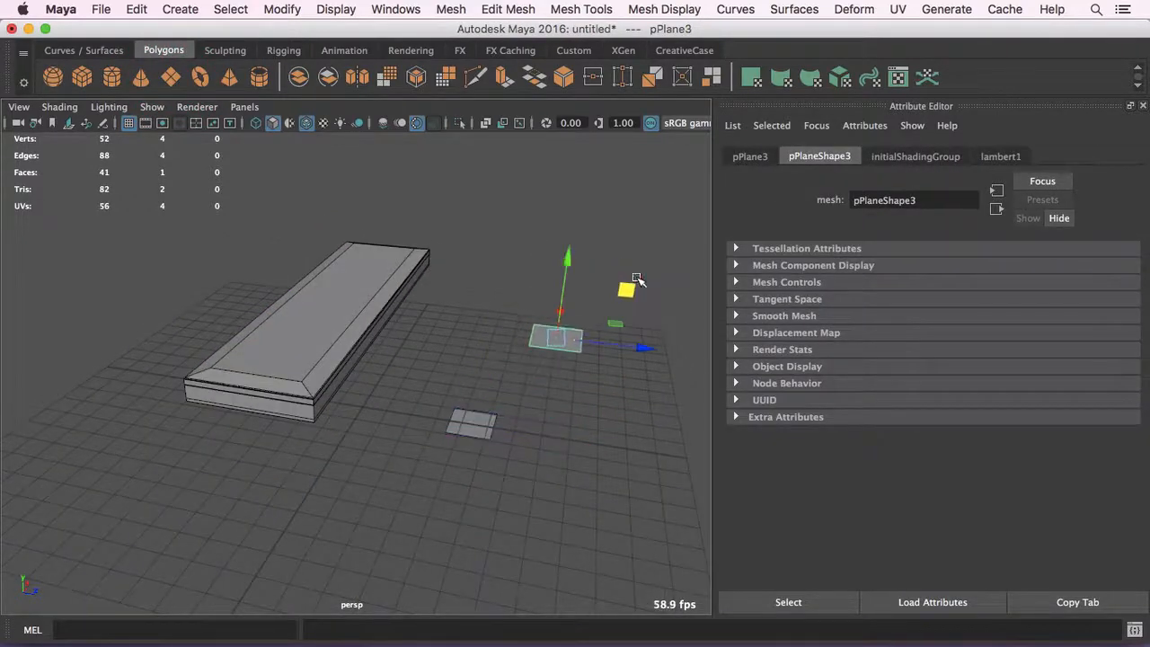
# - Reposition the two new small planes so they sit separately alongside the long shelled mesh
pyautogui.keyDown('alt'); pyautogui.moveTo(539, 346); pyautogui.dragTo(589, 330); pyautogui.keyUp('alt')
pyautogui.keyDown('alt'); pyautogui.moveTo(522, 385); pyautogui.dragTo(470, 362); pyautogui.keyUp('alt')
pyautogui.moveTo(512, 437); pyautogui.dragTo(466, 401)
pyautogui.keyDown('alt'); pyautogui.moveTo(524, 341); pyautogui.dragTo(512, 370); pyautogui.keyUp('alt')
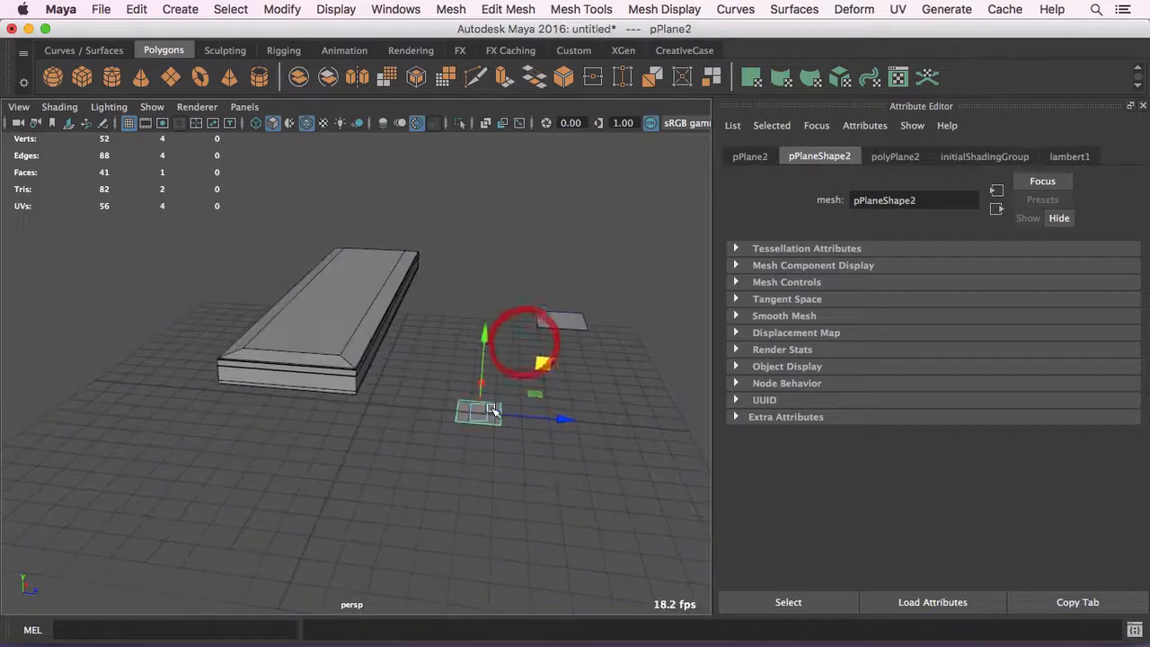
pyautogui.moveTo(479, 411); pyautogui.dragTo(486, 267)
pyautogui.keyDown('alt'); pyautogui.moveTo(557, 275); pyautogui.dragTo(496, 298); pyautogui.keyUp('alt')
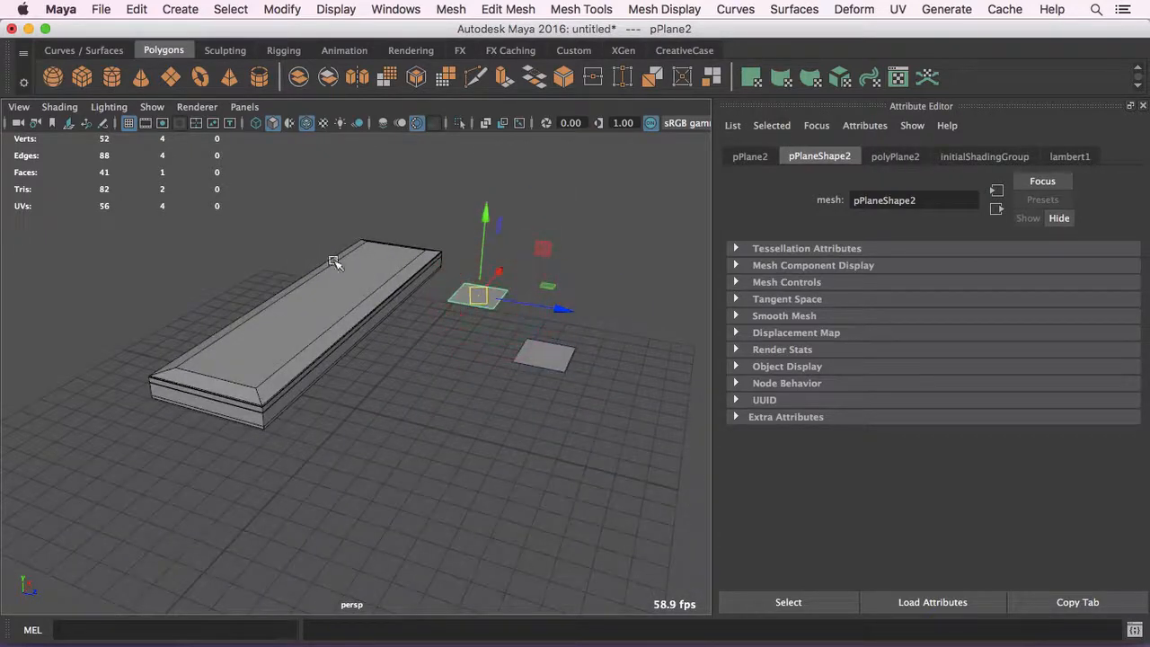
# - Select the long shelled plane followed by both small planes and add them to the existing ShellMod node
pyautogui.keyDown('alt'); pyautogui.moveTo(382, 262); pyautogui.dragTo(431, 274); pyautogui.keyUp('alt')
pyautogui.keyDown('alt'); pyautogui.moveTo(522, 318); pyautogui.dragTo(371, 320); pyautogui.keyUp('alt')
pyautogui.click(385, 326)
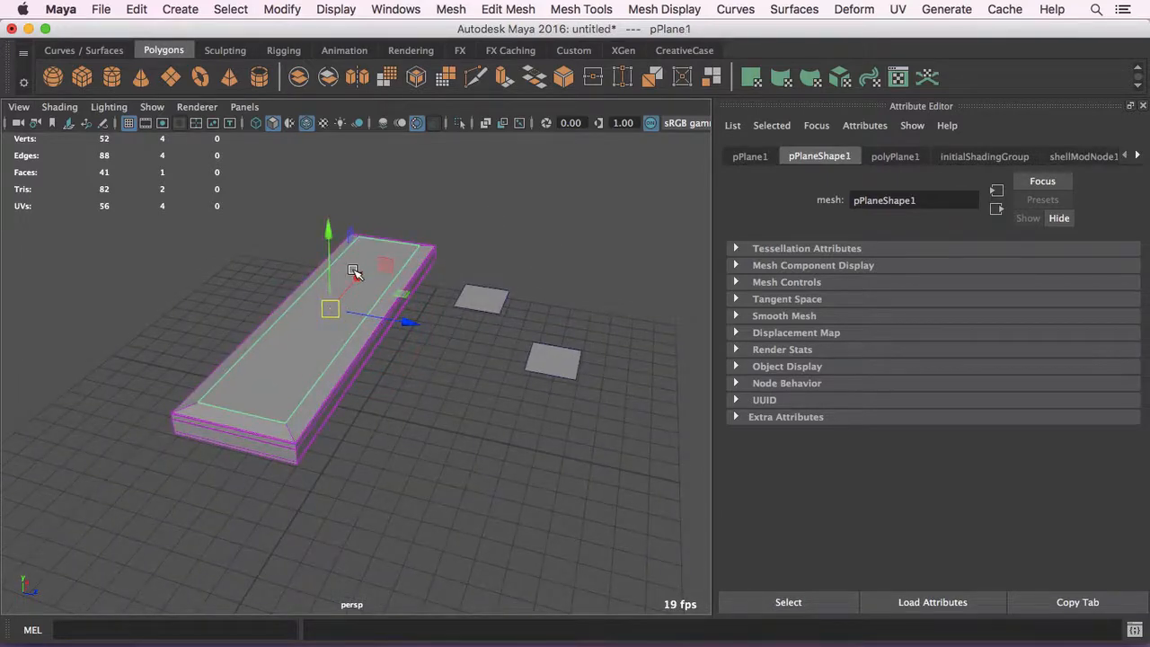
pyautogui.click(663, 51)
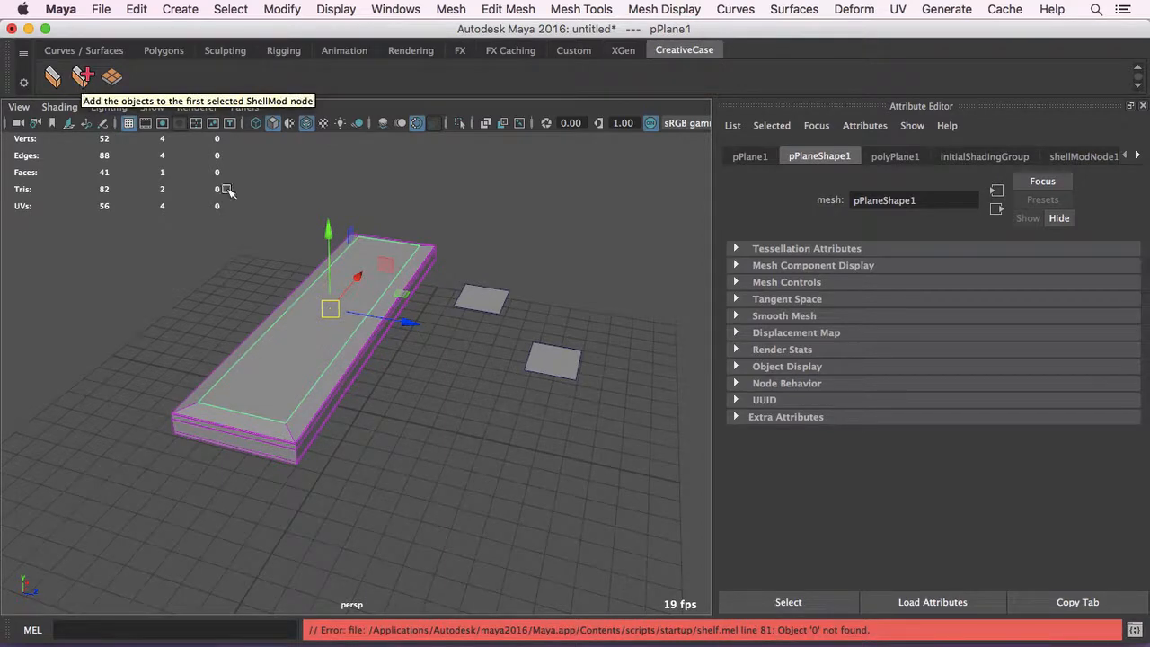
pyautogui.moveTo(243, 273); pyautogui.dragTo(322, 373)
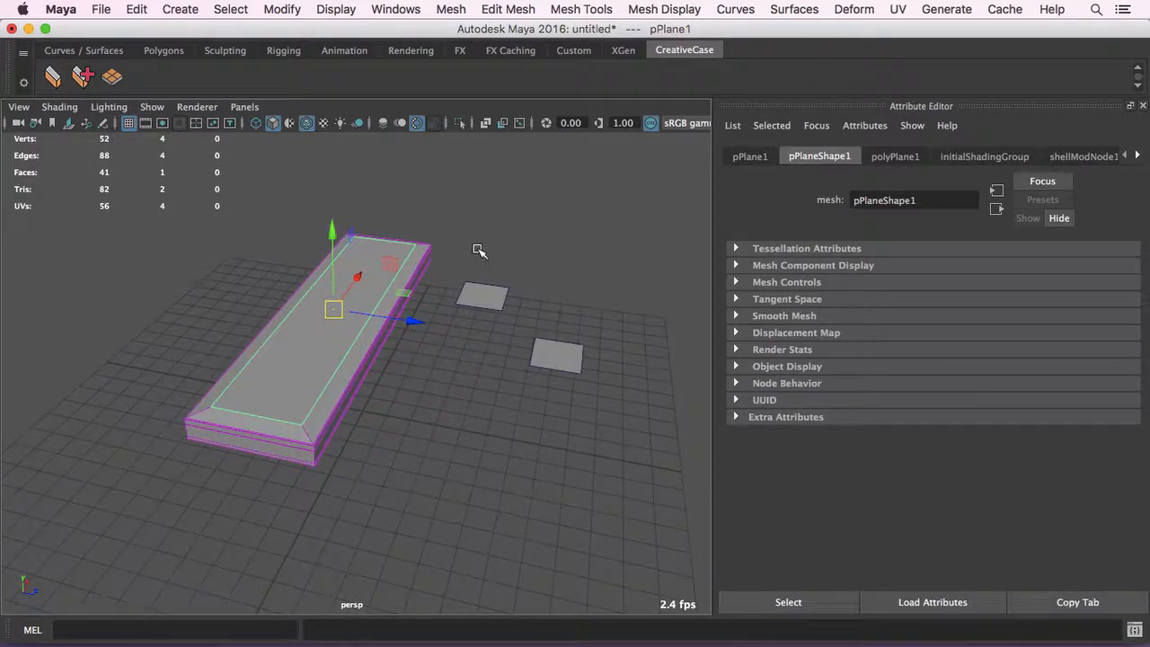
pyautogui.moveTo(602, 423); pyautogui.dragTo(589, 409)
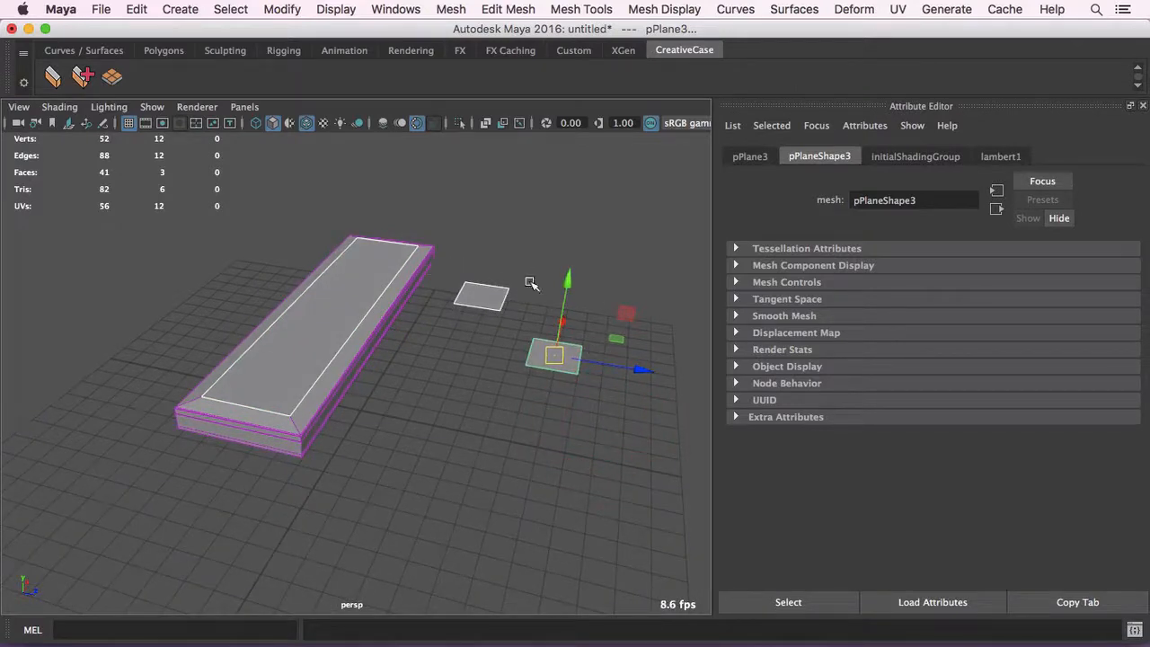
pyautogui.click(80, 79)
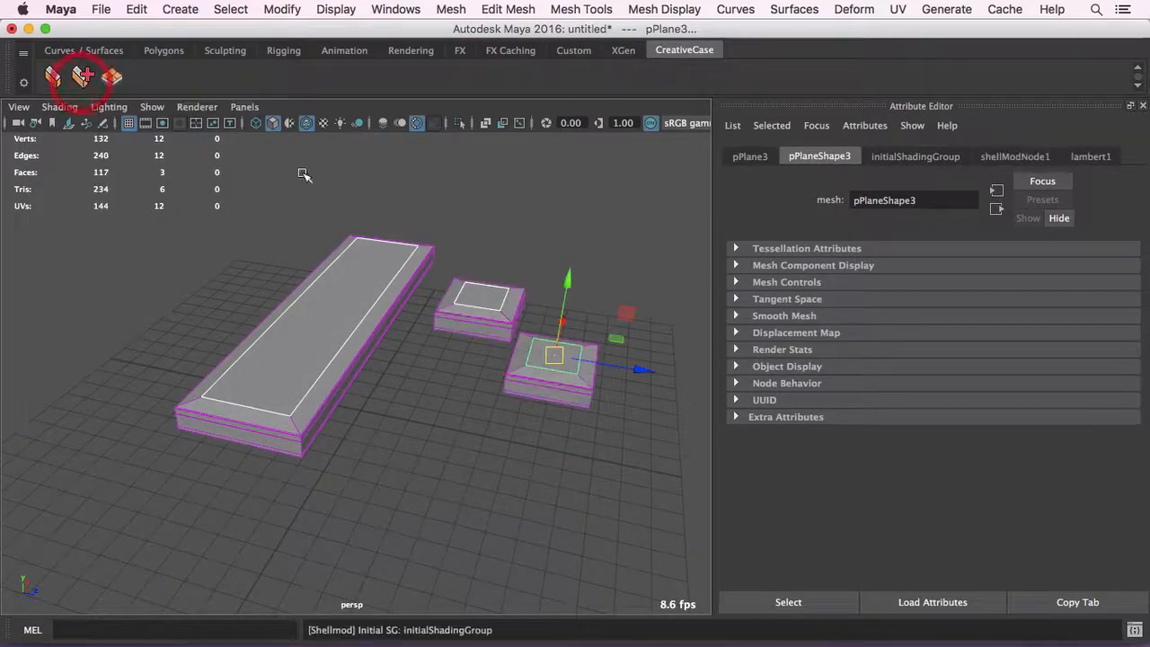
# - Move the small shelled planes individually beside the long one, bringing the front one farther forward
pyautogui.keyDown('alt'); pyautogui.moveTo(575, 328); pyautogui.dragTo(630, 324); pyautogui.keyUp('alt')
pyautogui.click(611, 259)
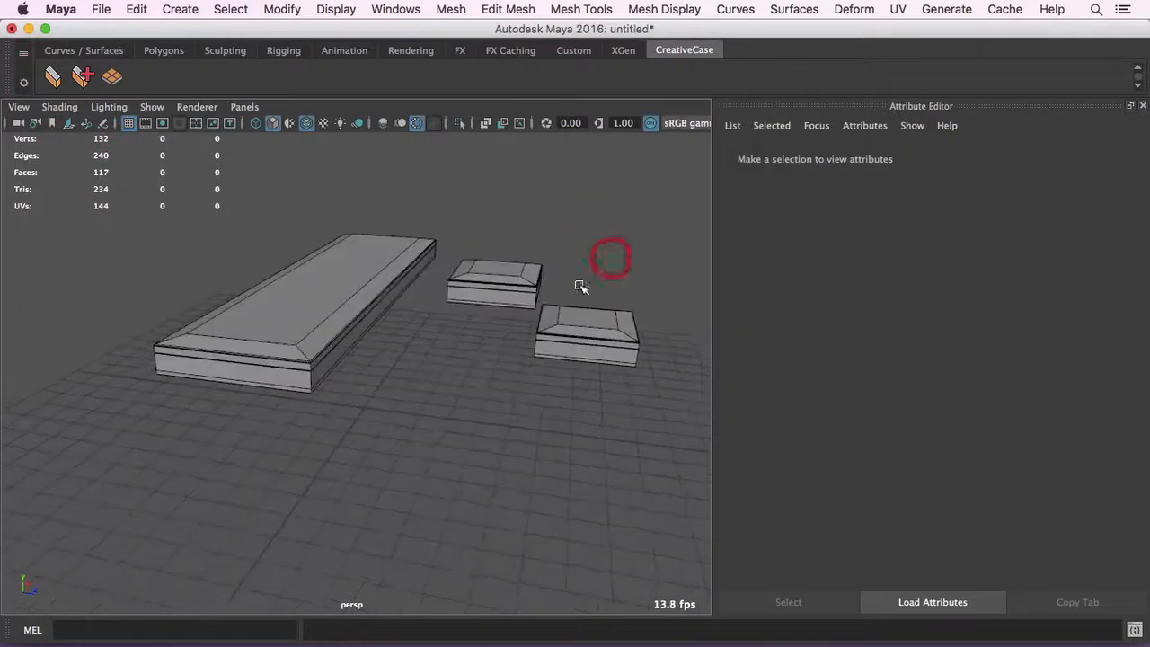
pyautogui.moveTo(581, 285); pyautogui.dragTo(591, 410)
pyautogui.moveTo(493, 219); pyautogui.dragTo(518, 250)
pyautogui.keyDown('alt'); pyautogui.moveTo(392, 227); pyautogui.dragTo(391, 235); pyautogui.keyUp('alt')
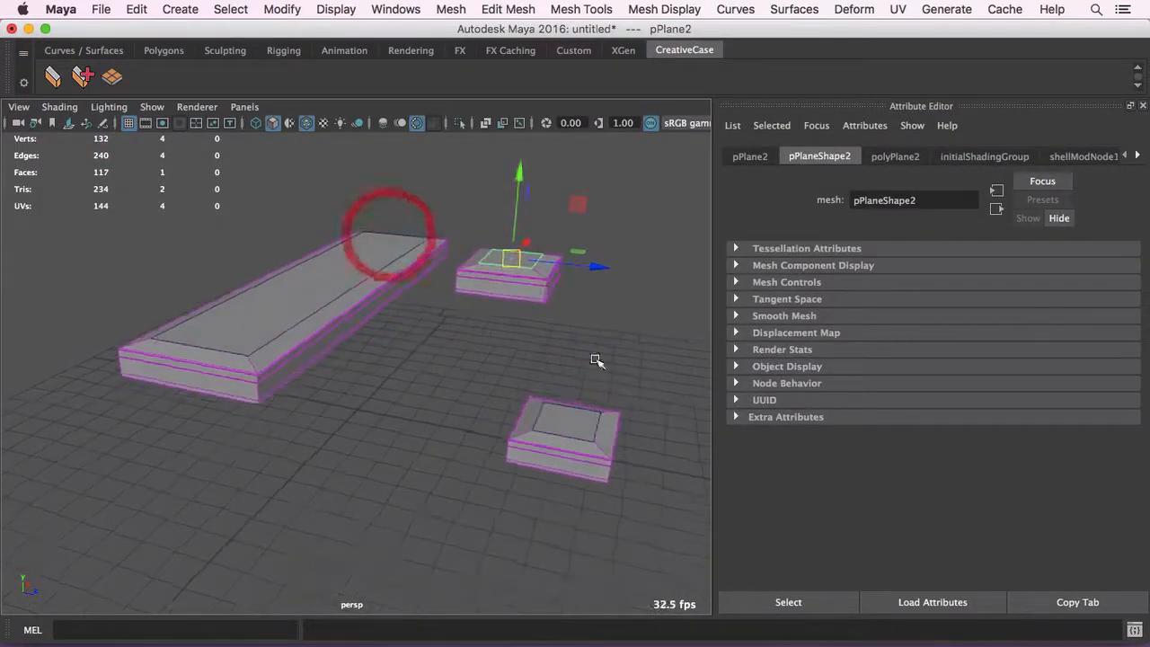
pyautogui.moveTo(535, 375)
pyautogui.keyDown('alt'); pyautogui.mouseDown()
pyautogui.moveTo(547, 376)
pyautogui.moveTo(569, 334)
pyautogui.moveTo(559, 338)
pyautogui.mouseUp(); pyautogui.keyUp('alt')
# - Display the shellModNode1 attributes and set the shared Offset Z to 3.600
pyautogui.click(1096, 156)
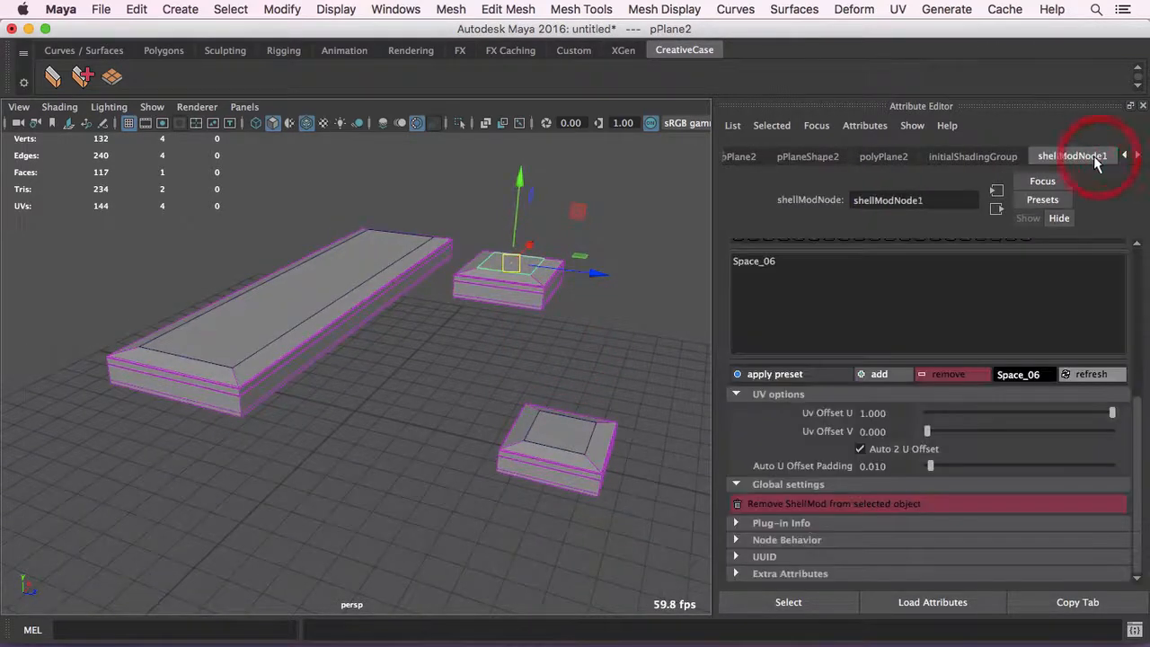
pyautogui.scroll(5, 935, 333)
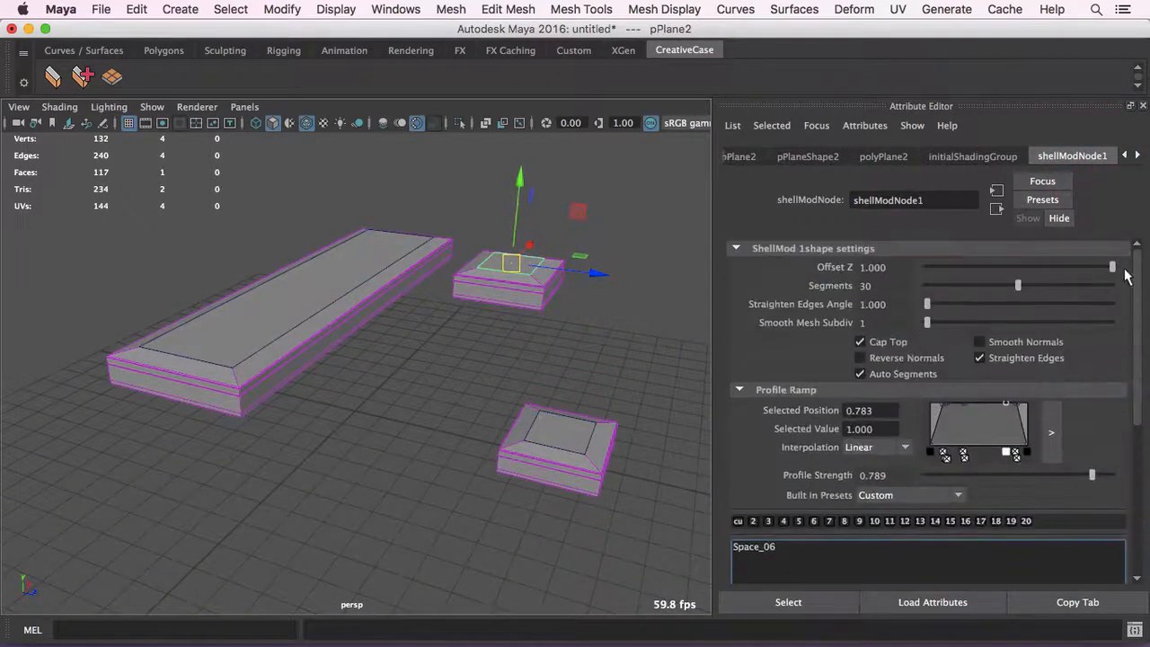
pyautogui.moveTo(1128, 276)
pyautogui.mouseDown()
pyautogui.moveTo(1009, 267)
pyautogui.moveTo(1125, 262)
pyautogui.mouseUp()
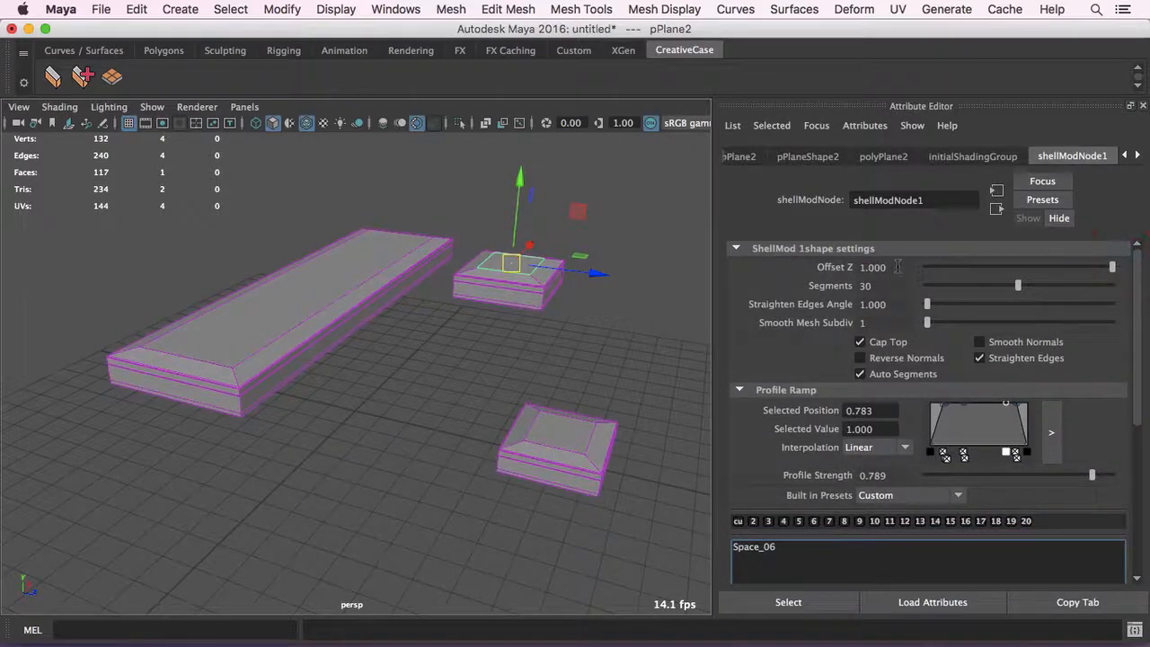
pyautogui.keyDown('ctrl'); pyautogui.moveTo(896, 267); pyautogui.dragTo(925, 265); pyautogui.keyUp('ctrl')
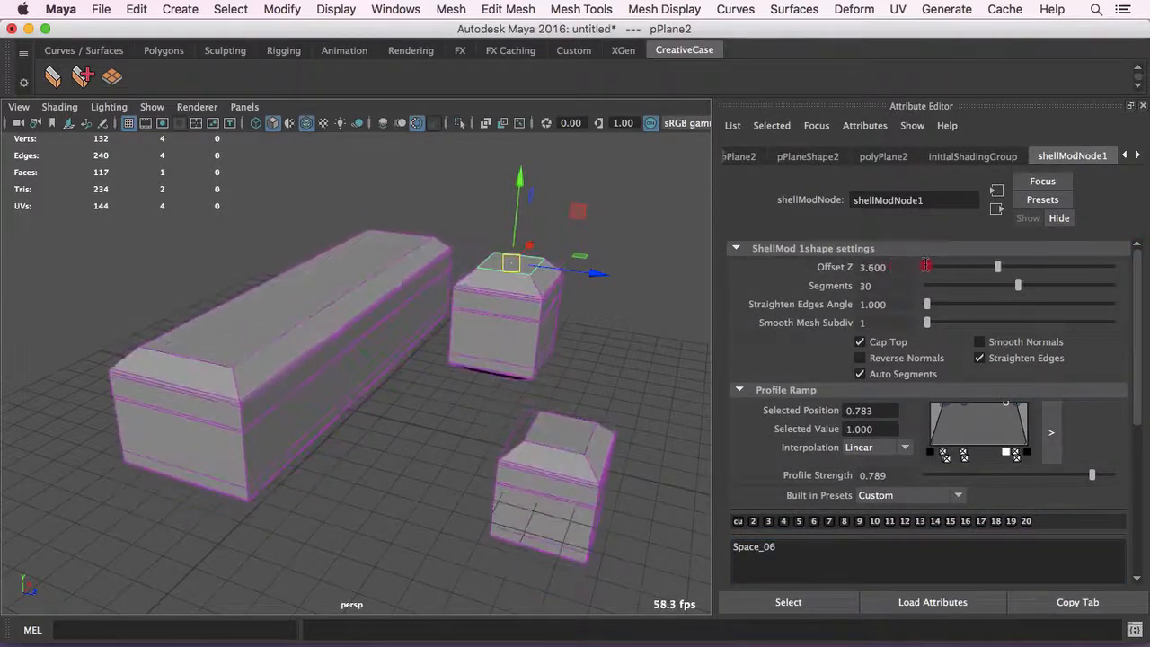
# - Move the front small block back toward the others and set the shared Offset Z to 2.741
pyautogui.keyDown('alt'); pyautogui.moveTo(593, 291); pyautogui.dragTo(617, 293); pyautogui.keyUp('alt')
pyautogui.click(598, 440)
pyautogui.moveTo(579, 405); pyautogui.dragTo(597, 335)
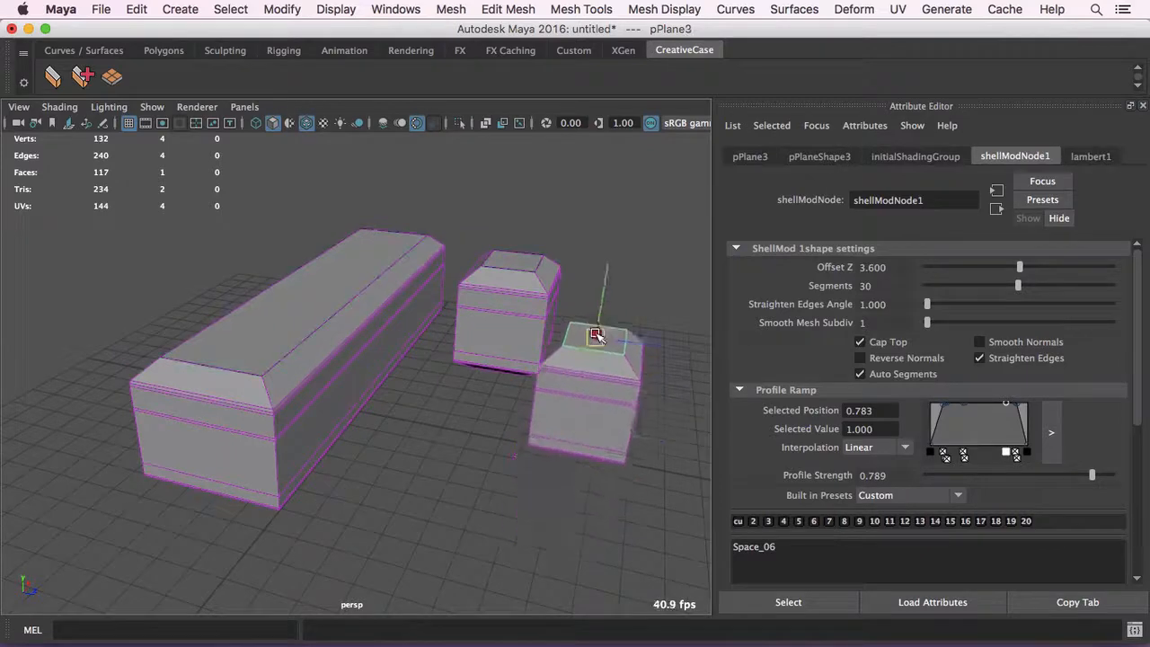
pyautogui.moveTo(1012, 267); pyautogui.dragTo(997, 266)
# - Try several built-in profile presets on the three linked meshes, including Sci-Fi 4, and return to Custom
pyautogui.click(798, 548)
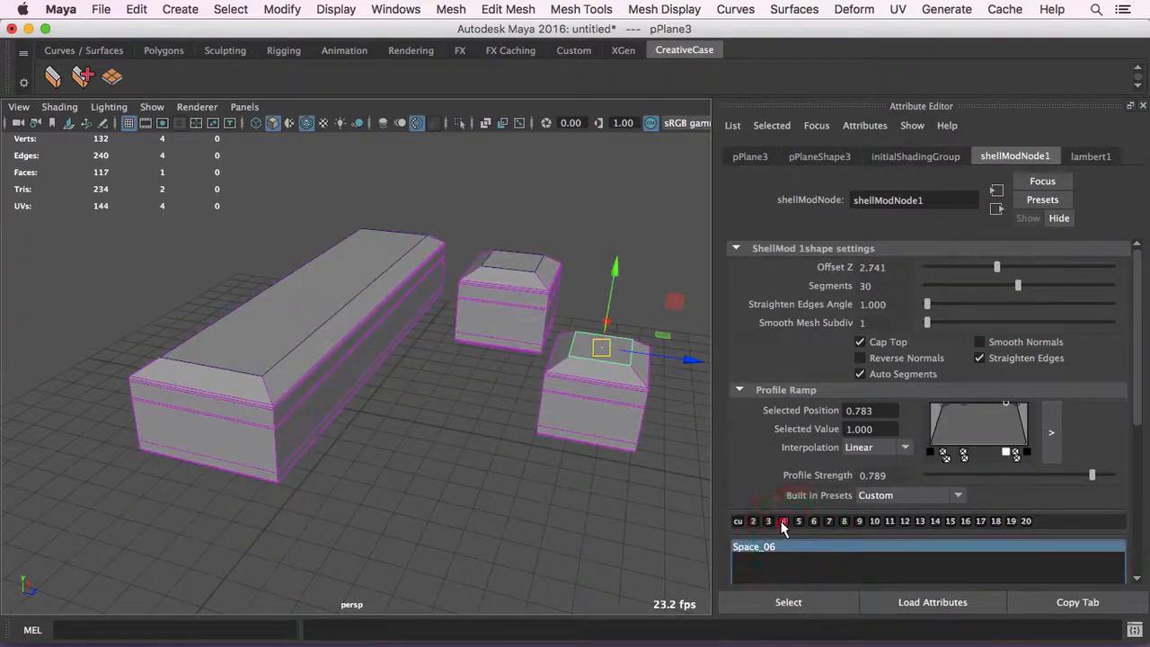
pyautogui.click(859, 521)
pyautogui.click(936, 521)
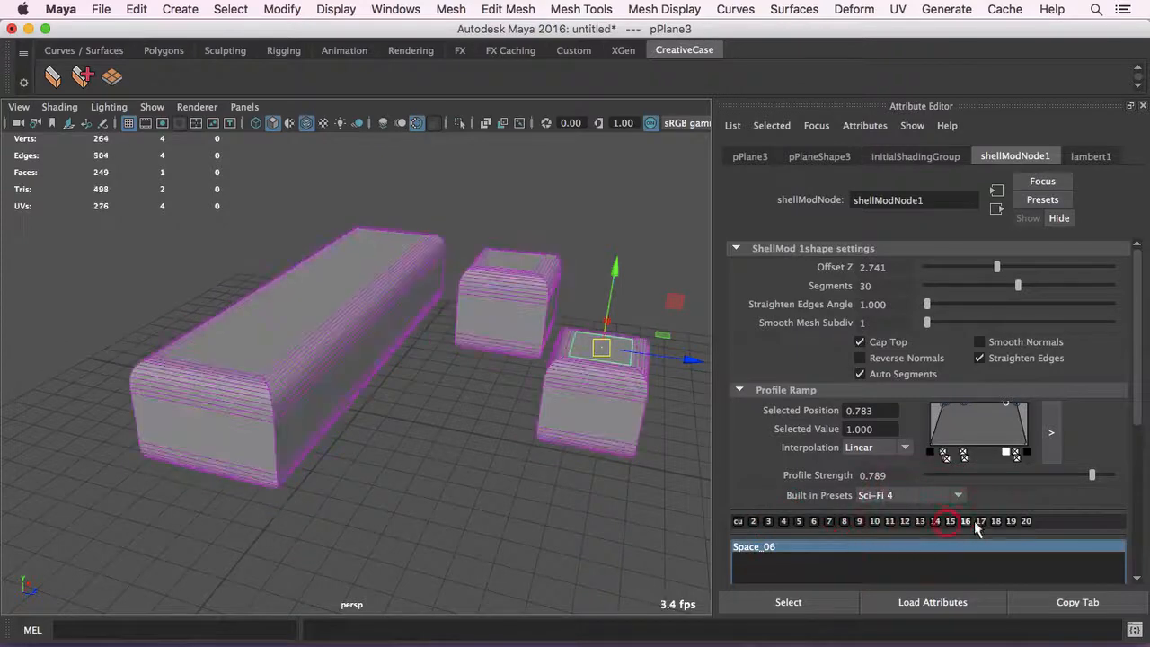
pyautogui.click(974, 521)
pyautogui.keyDown('alt'); pyautogui.moveTo(552, 428); pyautogui.dragTo(522, 353); pyautogui.keyUp('alt')
pyautogui.click(738, 522)
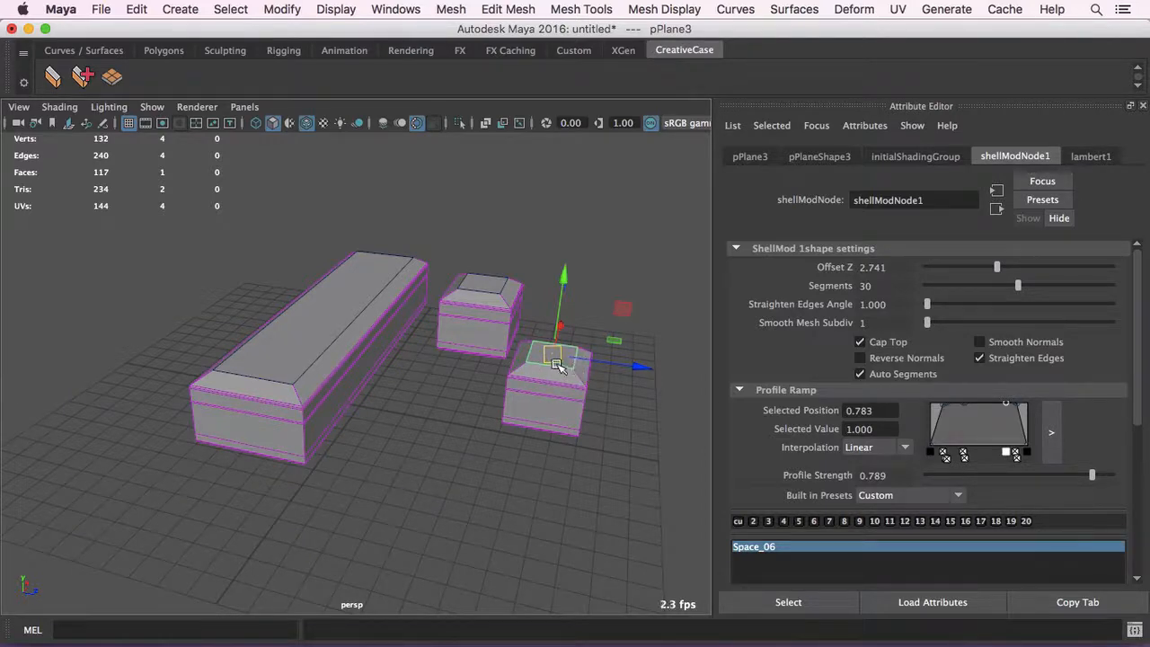
# - Delete the rear small shelled block and inspect the two remaining meshes
pyautogui.click(516, 230)
pyautogui.click(501, 320)
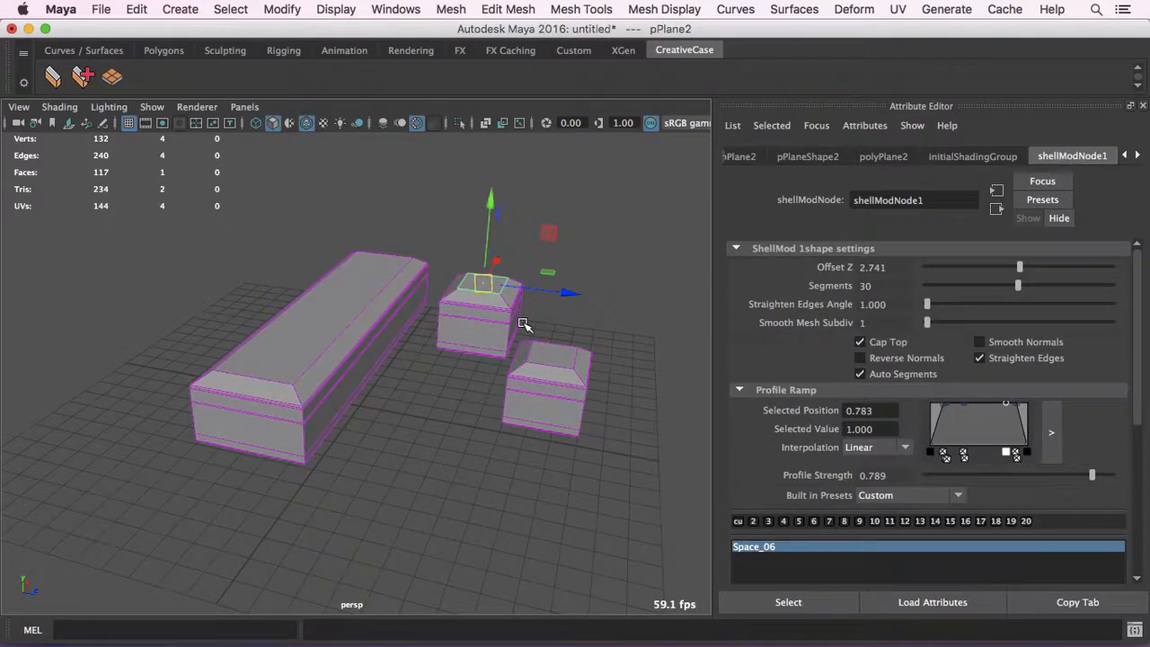
pyautogui.press('Delete')
pyautogui.click(551, 353)
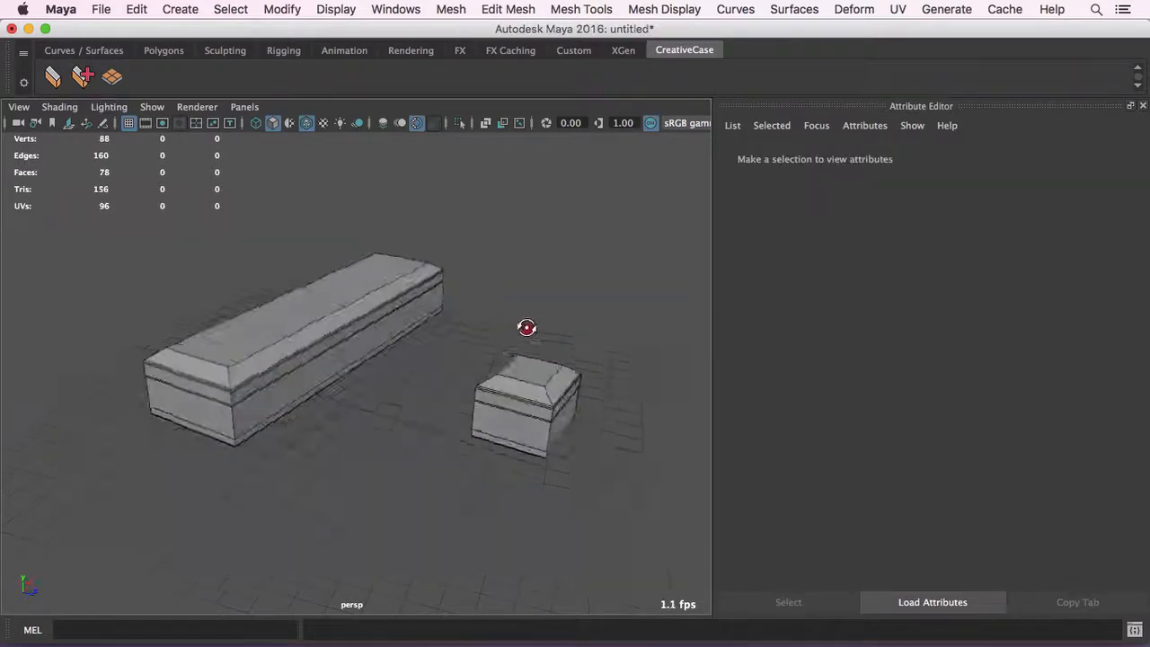
pyautogui.moveTo(551, 353); pyautogui.dragTo(505, 314)
# - Undo the deletion of the rear small block and clear the selection
pyautogui.press('super+z')
pyautogui.press('super+z')
pyautogui.press('super+z')
pyautogui.click(332, 224)
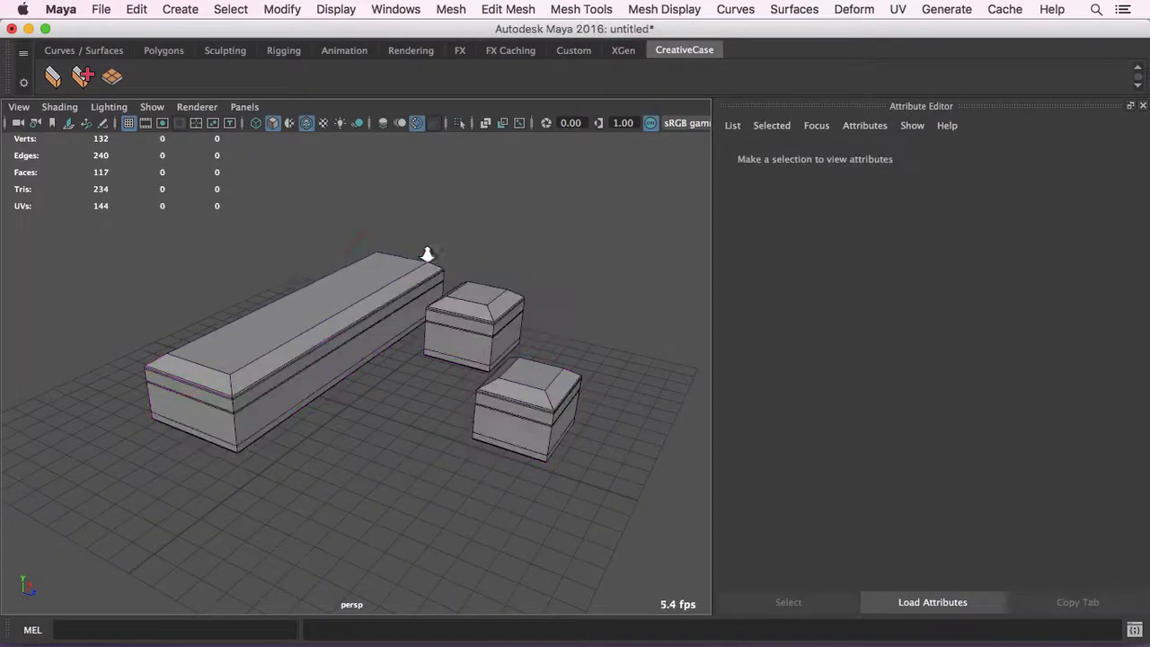
# - Create a polygon plane with a ShellMod already applied and place it above the small blocks
pyautogui.keyDown('alt'); pyautogui.moveTo(427, 252); pyautogui.dragTo(404, 239); pyautogui.keyUp('alt')
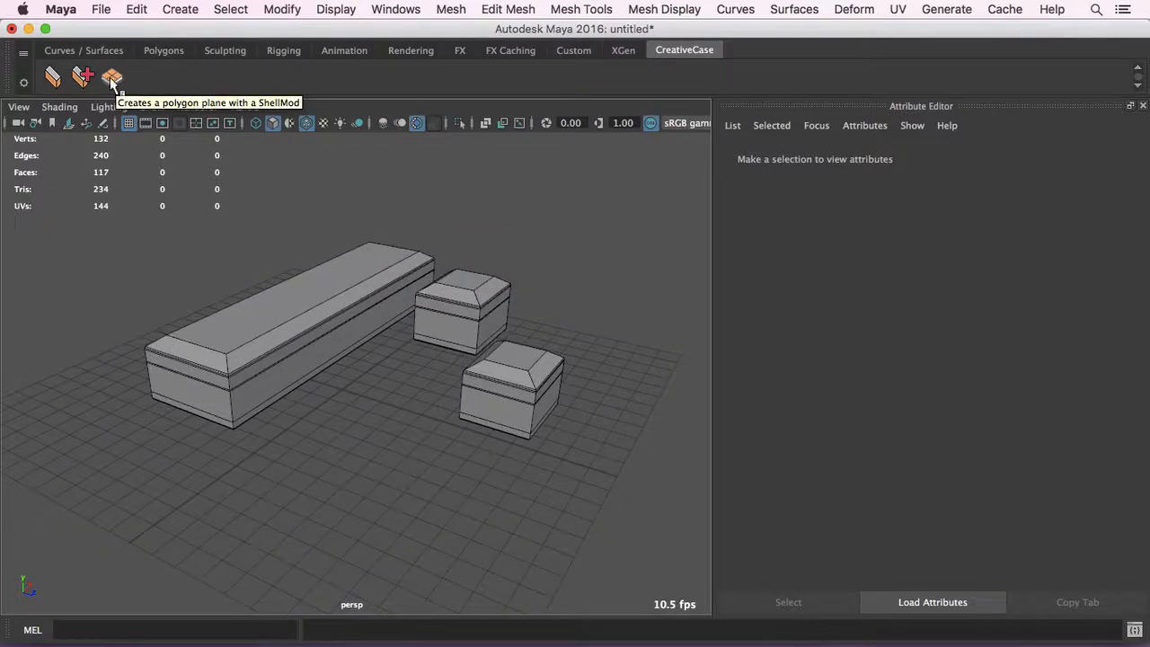
pyautogui.keyDown('alt'); pyautogui.moveTo(232, 202); pyautogui.dragTo(281, 210); pyautogui.keyUp('alt')
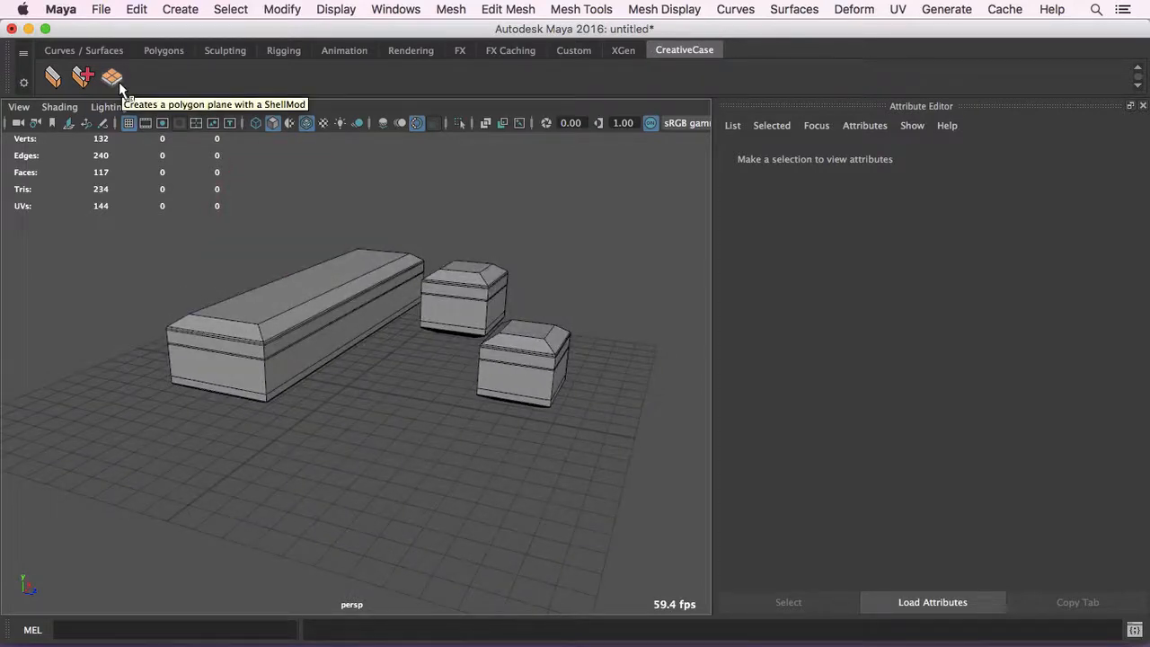
pyautogui.keyDown('alt'); pyautogui.moveTo(276, 212); pyautogui.dragTo(284, 210); pyautogui.keyUp('alt')
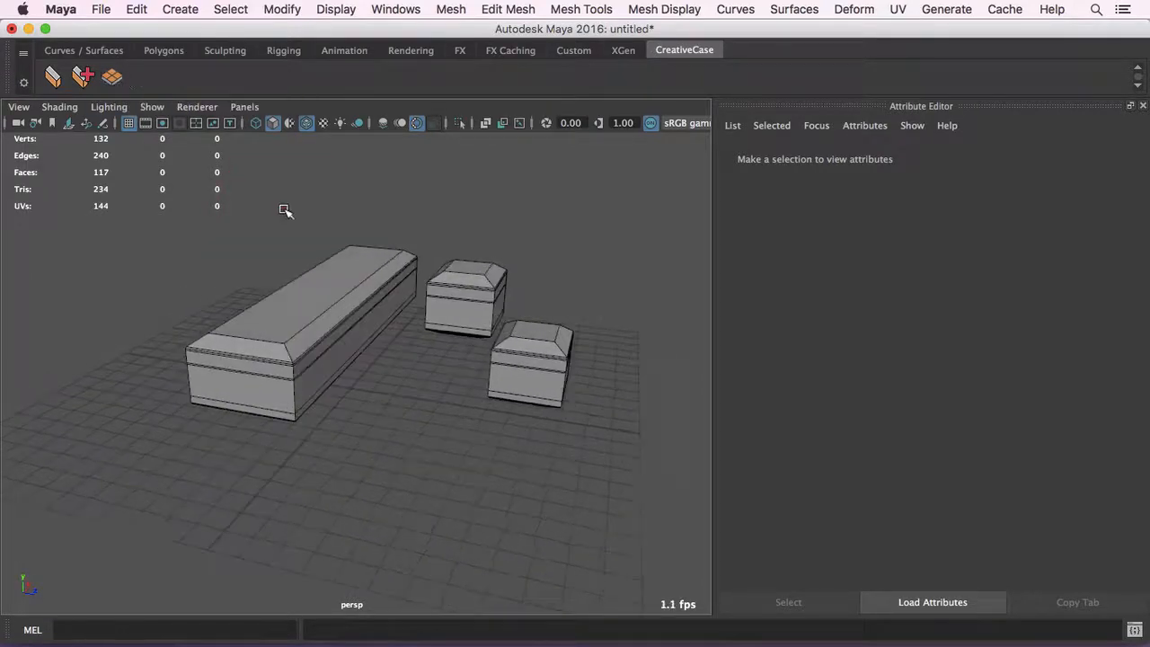
pyautogui.keyDown('alt'); pyautogui.moveTo(383, 213); pyautogui.dragTo(329, 219); pyautogui.keyUp('alt')
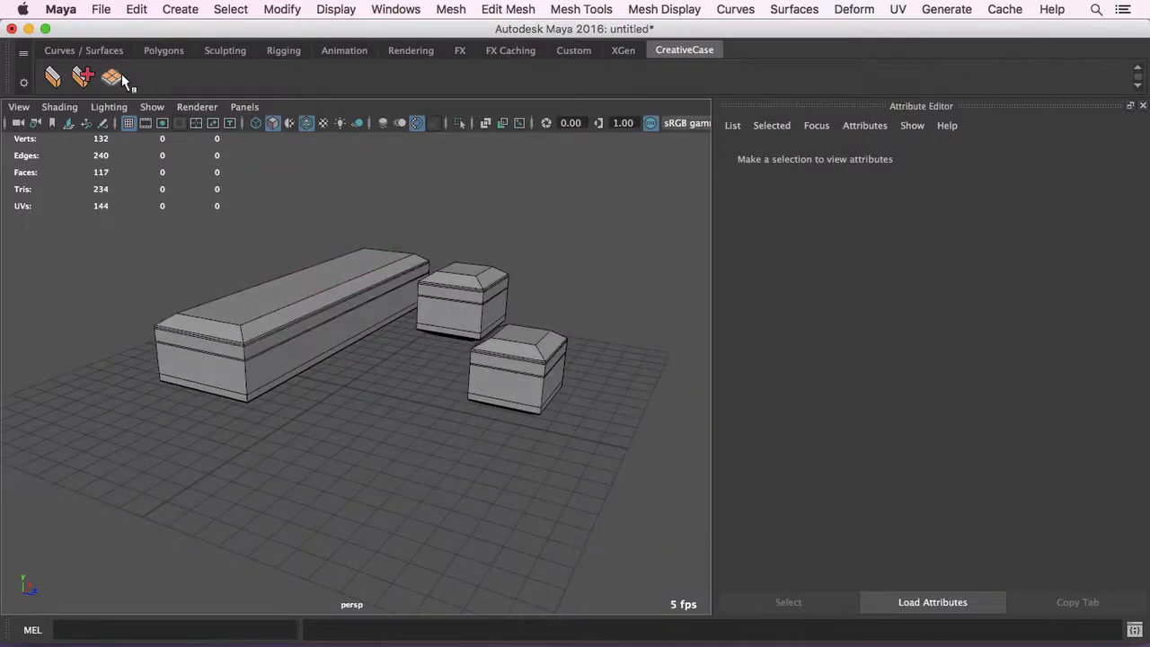
pyautogui.click(111, 77)
pyautogui.keyDown('alt'); pyautogui.moveTo(423, 330); pyautogui.dragTo(467, 258); pyautogui.keyUp('alt')
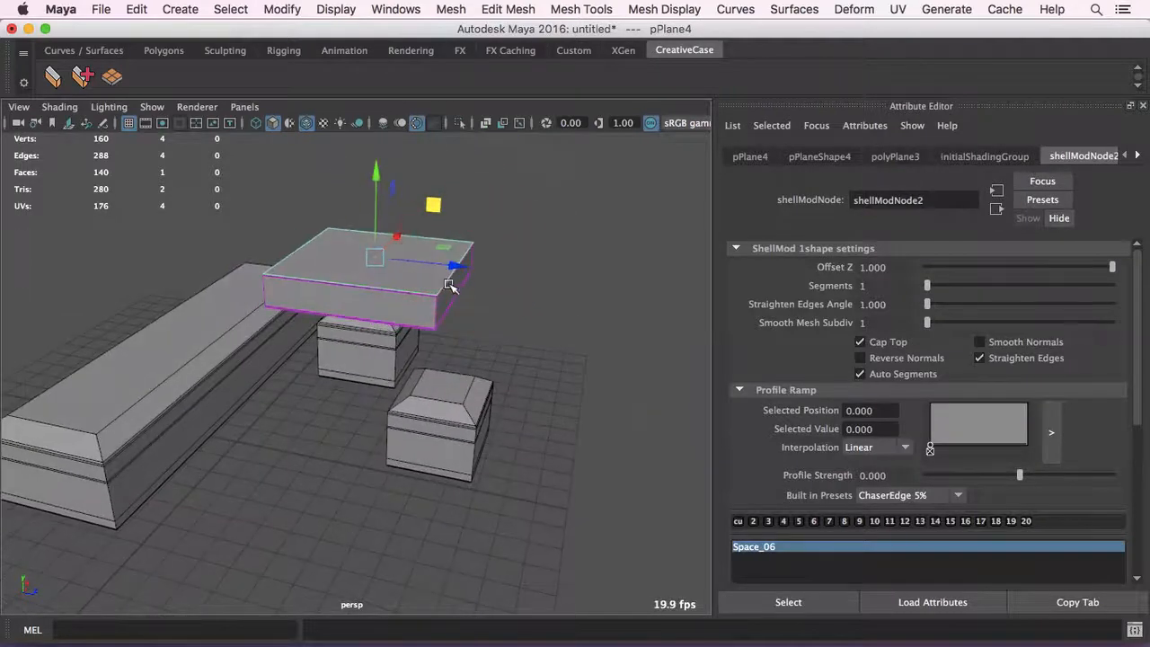
# - Extrude an end edge of the new plane twice, bending the shelled shape outward and downward
pyautogui.moveTo(441, 247); pyautogui.dragTo(475, 303, button='right')
pyautogui.click(457, 269)
pyautogui.press('w')
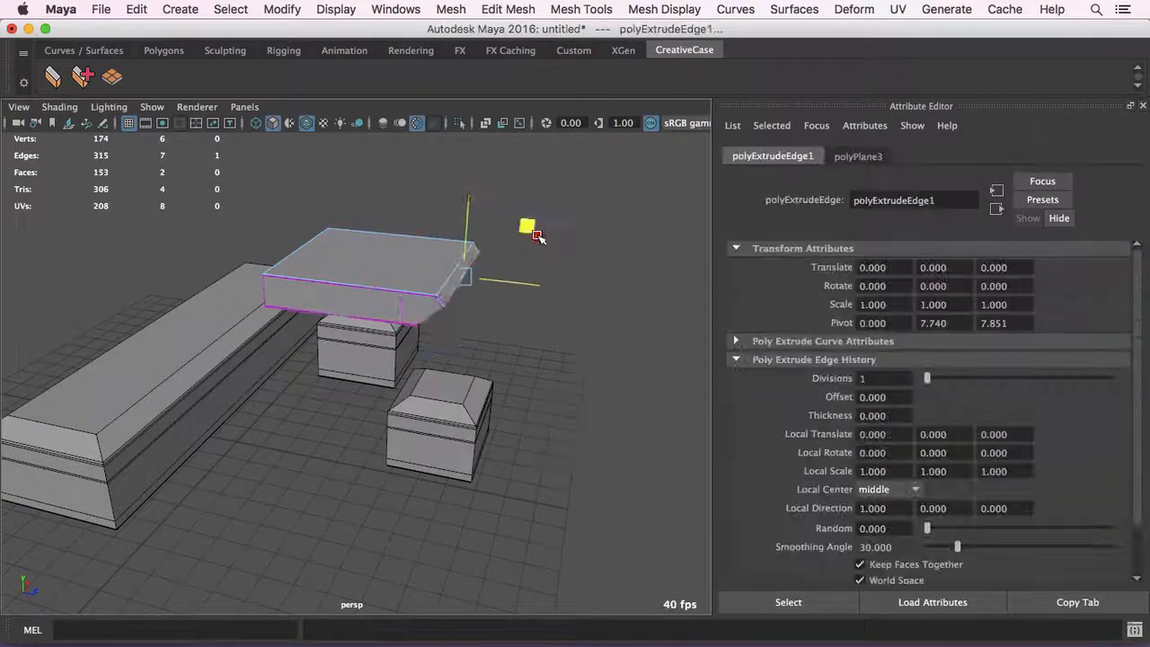
pyautogui.moveTo(598, 281); pyautogui.dragTo(599, 282)
pyautogui.keyDown('alt'); pyautogui.moveTo(599, 282); pyautogui.dragTo(593, 273); pyautogui.keyUp('alt')
pyautogui.keyDown('shift'); pyautogui.moveTo(552, 260); pyautogui.dragTo(561, 339, button='right'); pyautogui.keyUp('shift')
pyautogui.press('w')
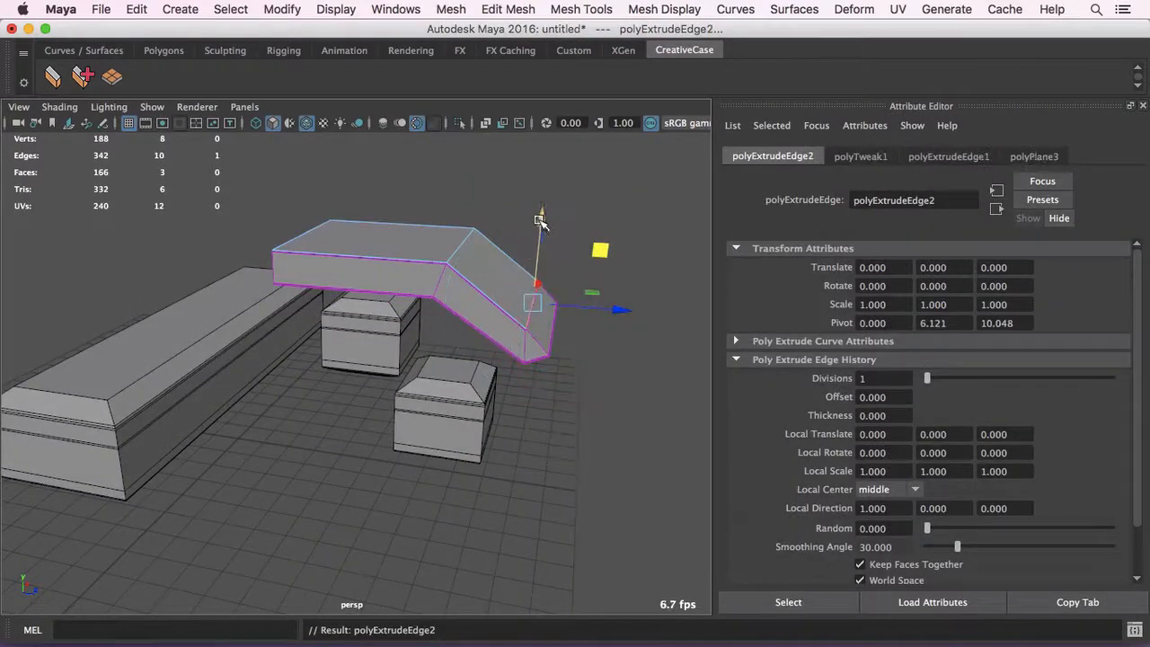
pyautogui.moveTo(541, 224); pyautogui.dragTo(534, 301)
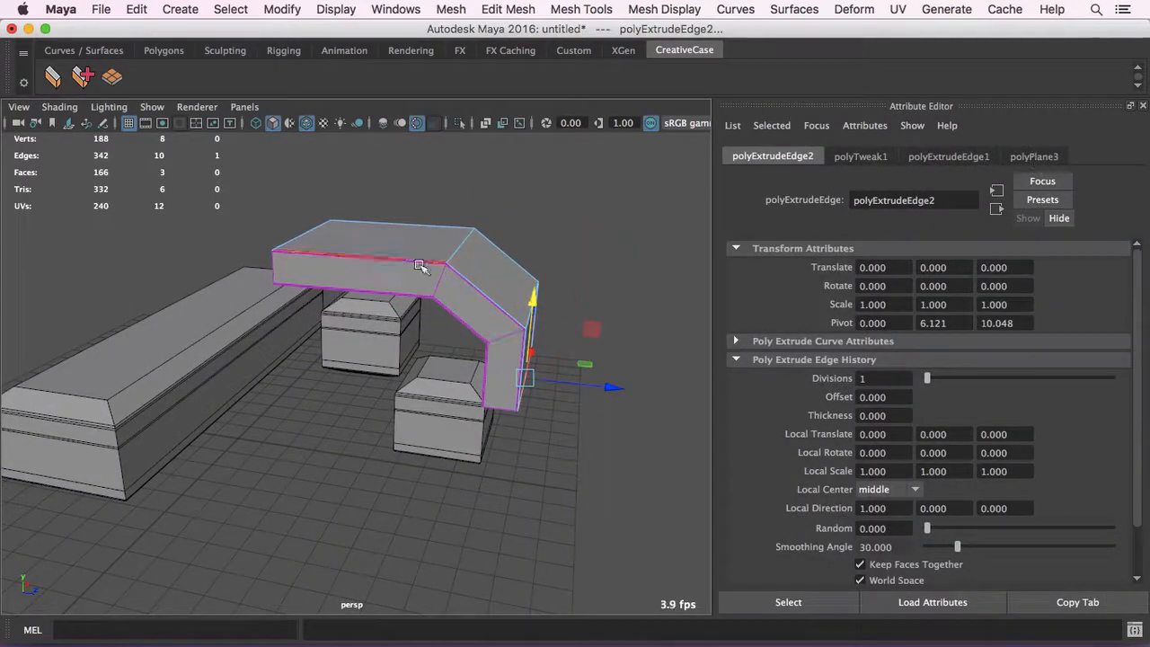
# - Reselect the bent plane as an object, apply the ChaserEdge 30% preset, and set Profile Strength to 0.578
pyautogui.moveTo(530, 179); pyautogui.dragTo(559, 158, button='right')
pyautogui.click(472, 241)
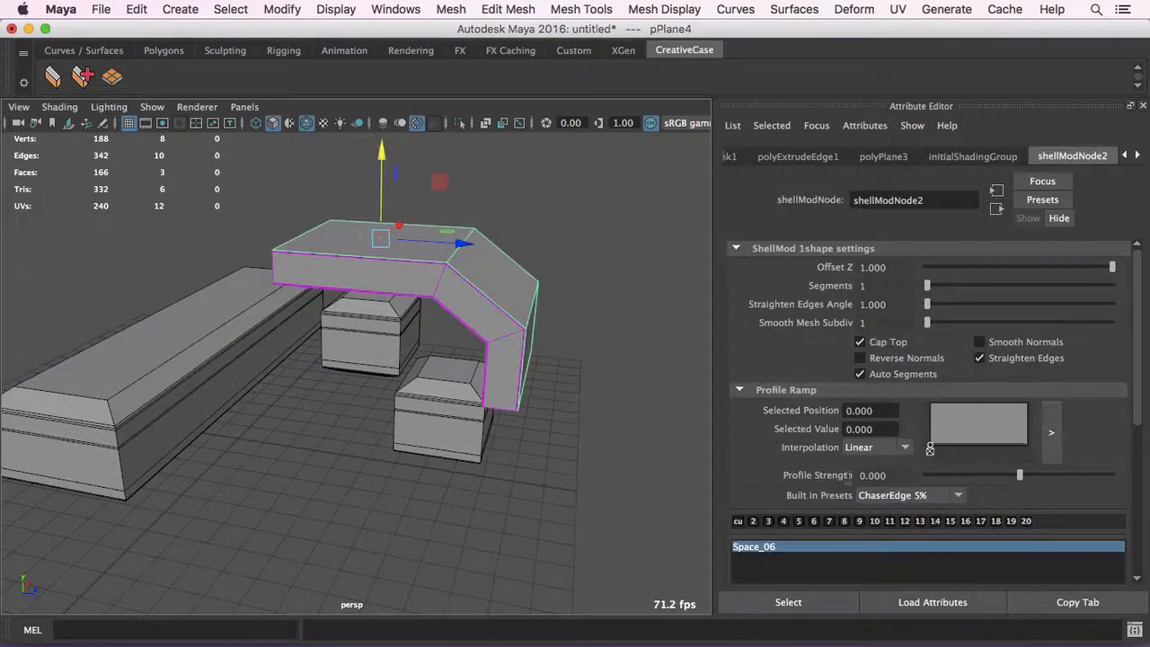
pyautogui.click(830, 521)
pyautogui.moveTo(1047, 473); pyautogui.dragTo(1073, 473)
# - Move the bent shelled plane up and away from the blocks and delete its source plane
pyautogui.keyDown('alt'); pyautogui.moveTo(458, 306); pyautogui.dragTo(449, 249); pyautogui.keyUp('alt')
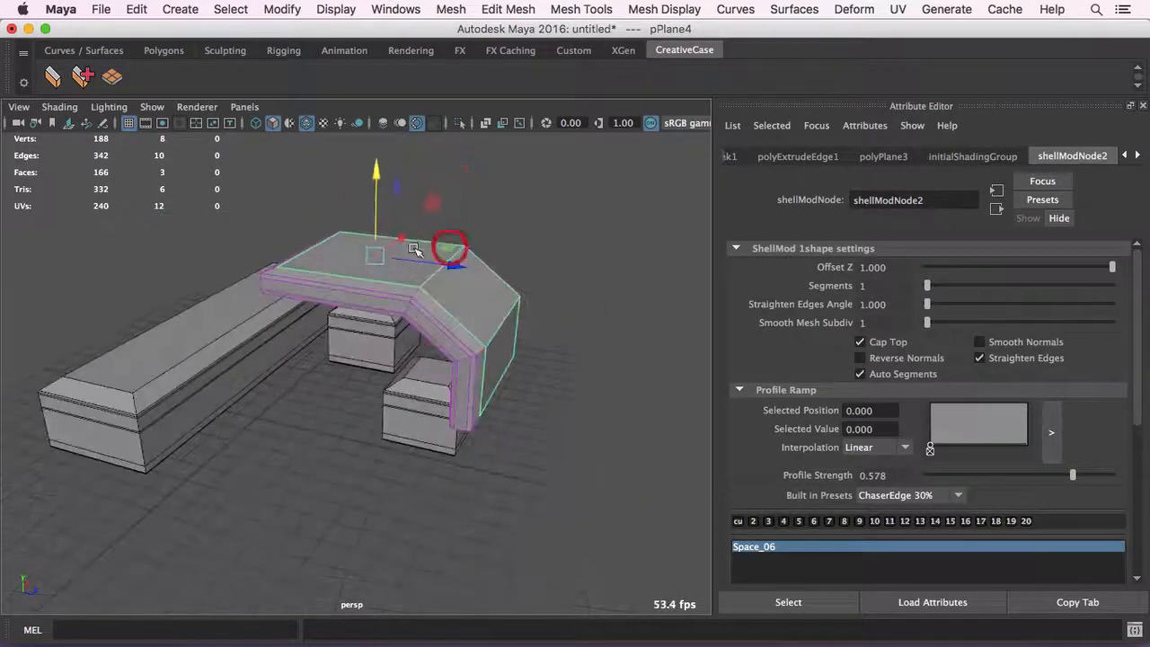
pyautogui.moveTo(377, 252); pyautogui.dragTo(454, 243)
pyautogui.click(453, 242)
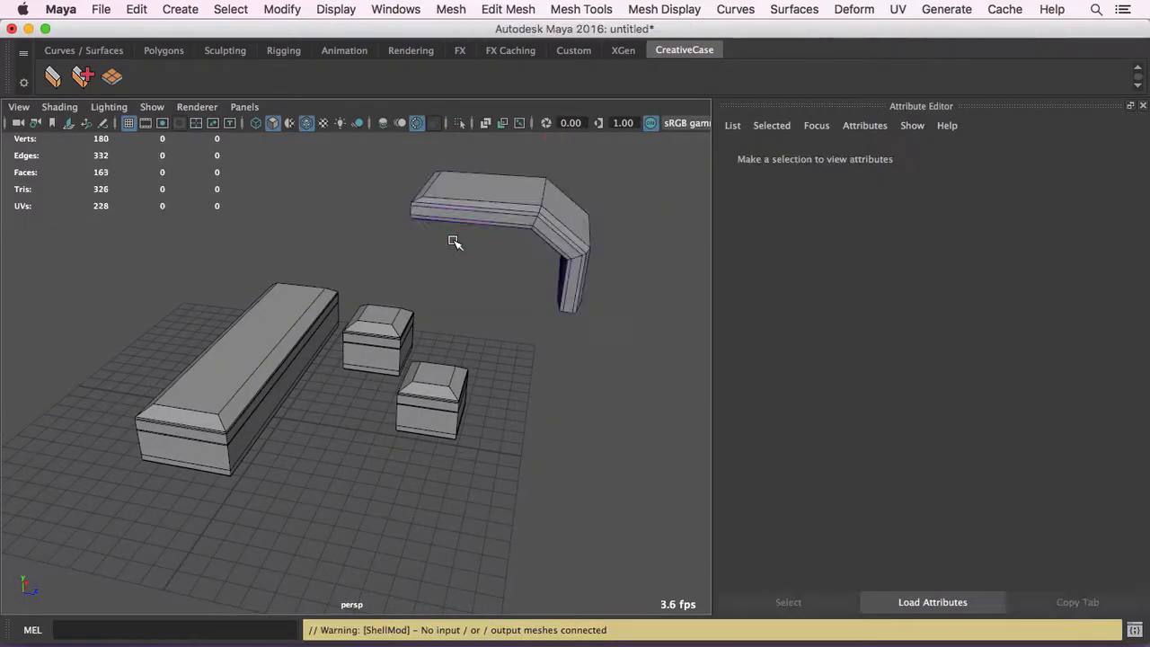
# - Undo the deletion of the bent shape's source plane and delete that plane again, leaving the shelled mesh in place
pyautogui.click(502, 207)
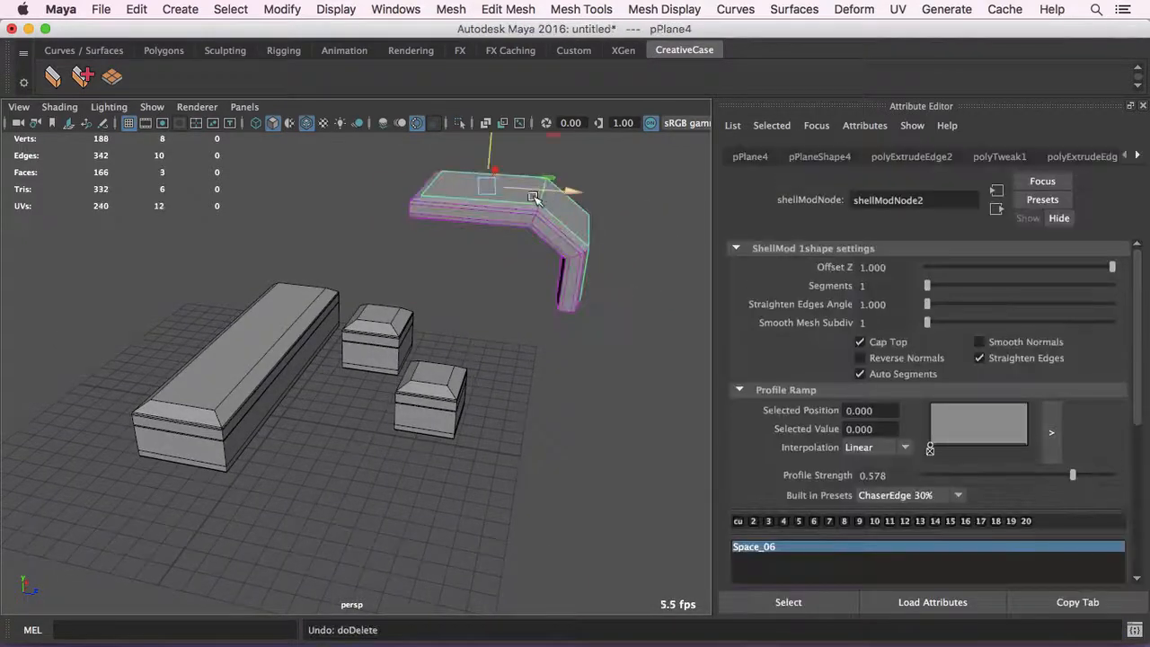
pyautogui.keyDown('alt'); pyautogui.moveTo(501, 207); pyautogui.dragTo(416, 214); pyautogui.keyUp('alt')
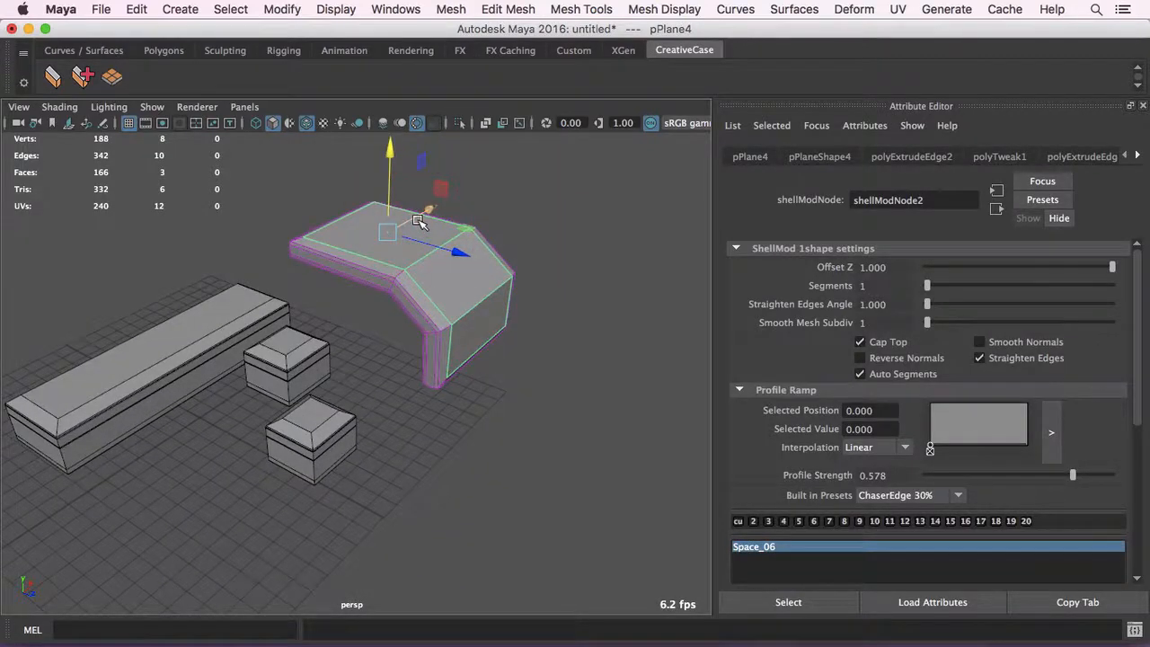
pyautogui.keyDown('alt'); pyautogui.moveTo(462, 216); pyautogui.dragTo(484, 218); pyautogui.keyUp('alt')
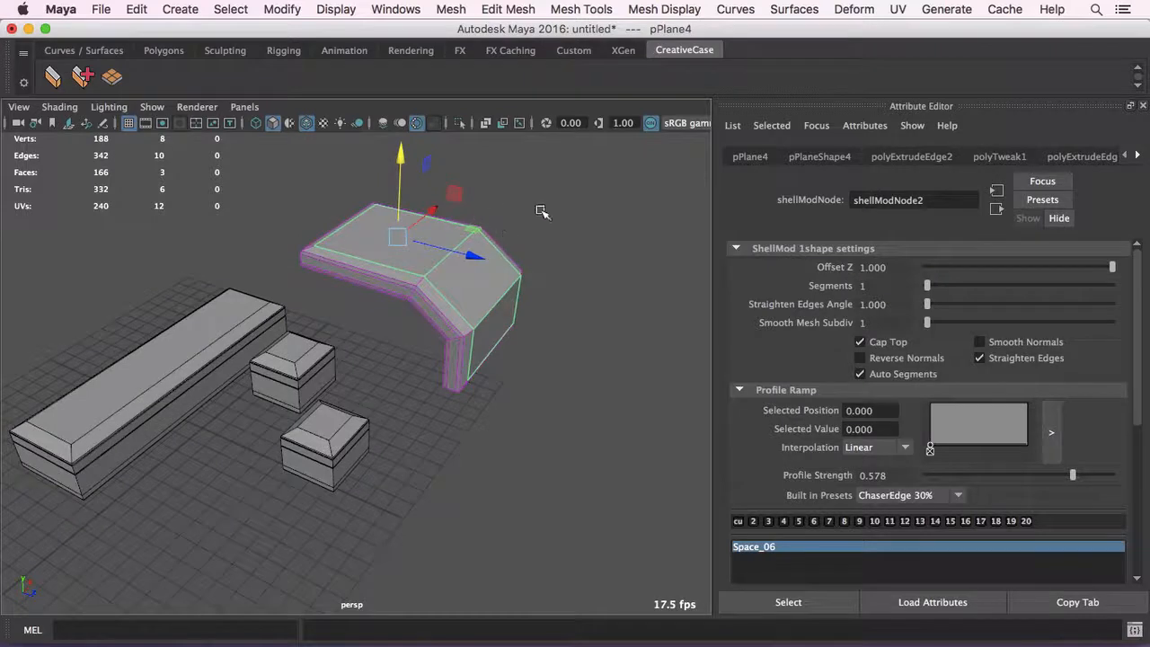
pyautogui.click(483, 192)
pyautogui.click(400, 253)
pyautogui.press('Delete')
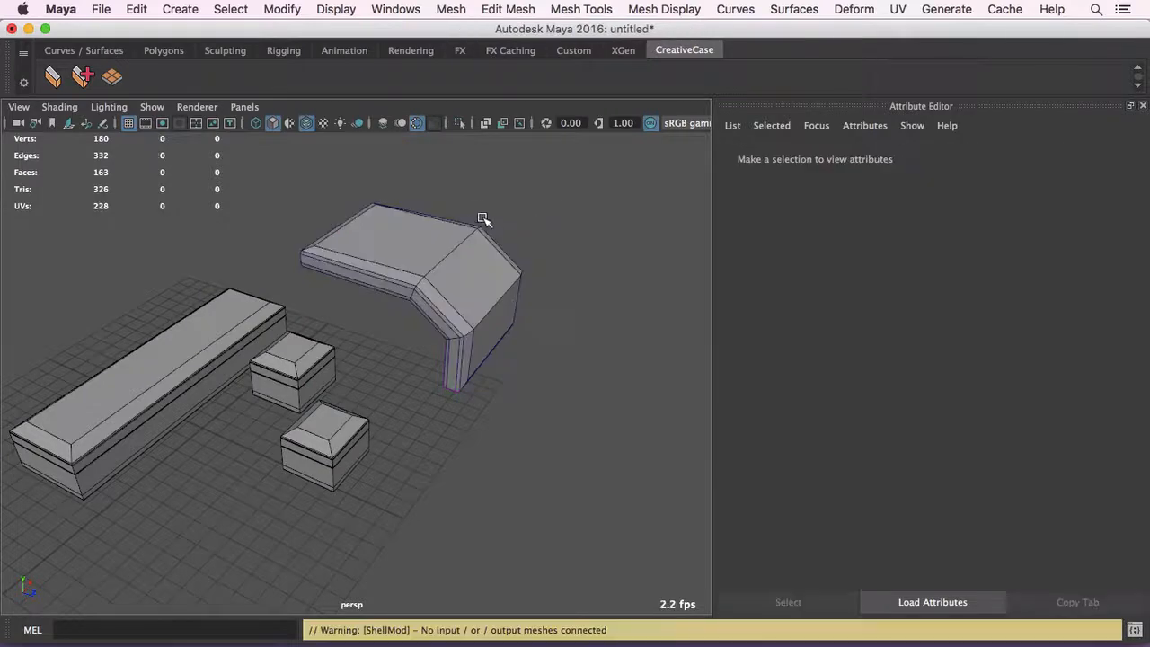
# - Select the bent shelled mesh and examine it from several angles alongside the blocks
pyautogui.moveTo(479, 214); pyautogui.dragTo(368, 279)
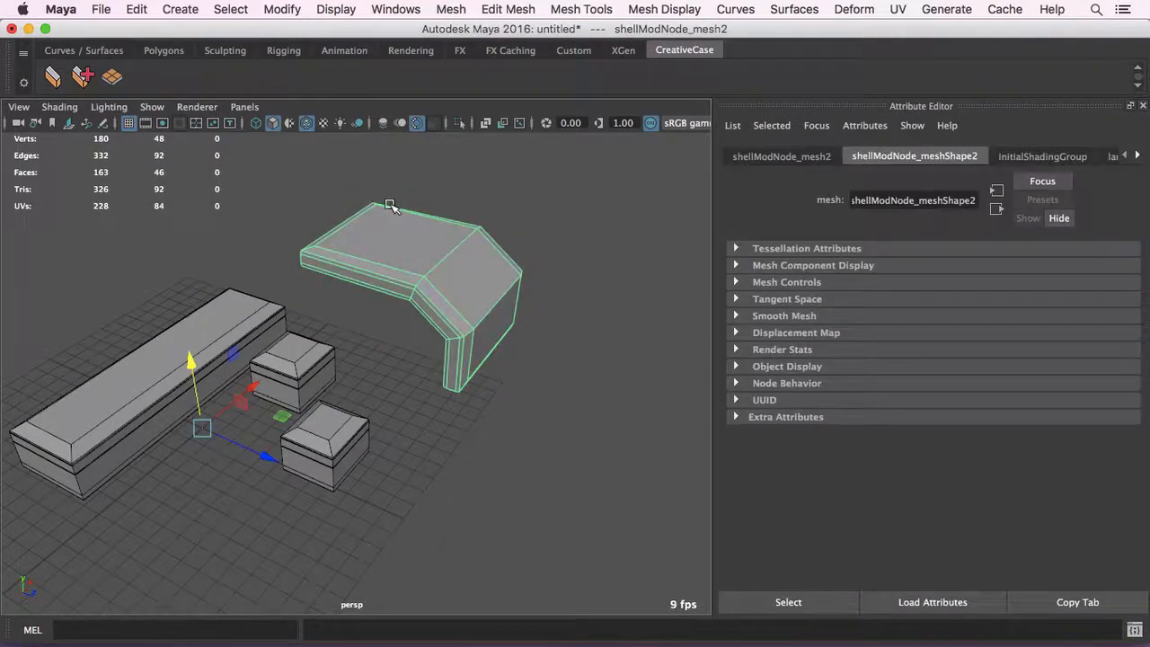
pyautogui.keyDown('alt'); pyautogui.moveTo(380, 206); pyautogui.dragTo(400, 252); pyautogui.keyUp('alt')
pyautogui.click(598, 197)
pyautogui.click(444, 264)
pyautogui.scroll(-10, 390, 249)
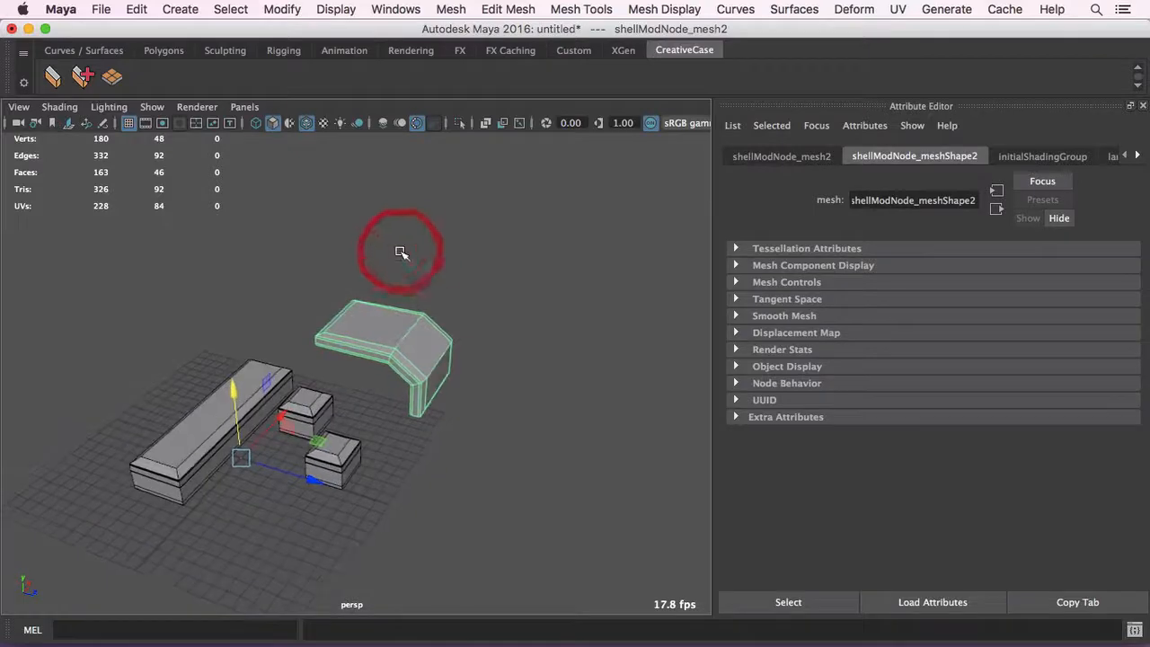
pyautogui.keyDown('alt'); pyautogui.moveTo(365, 258); pyautogui.dragTo(455, 225, button='middle'); pyautogui.keyUp('alt')
pyautogui.keyDown('alt'); pyautogui.moveTo(343, 243); pyautogui.dragTo(410, 253, button='right'); pyautogui.keyUp('alt')
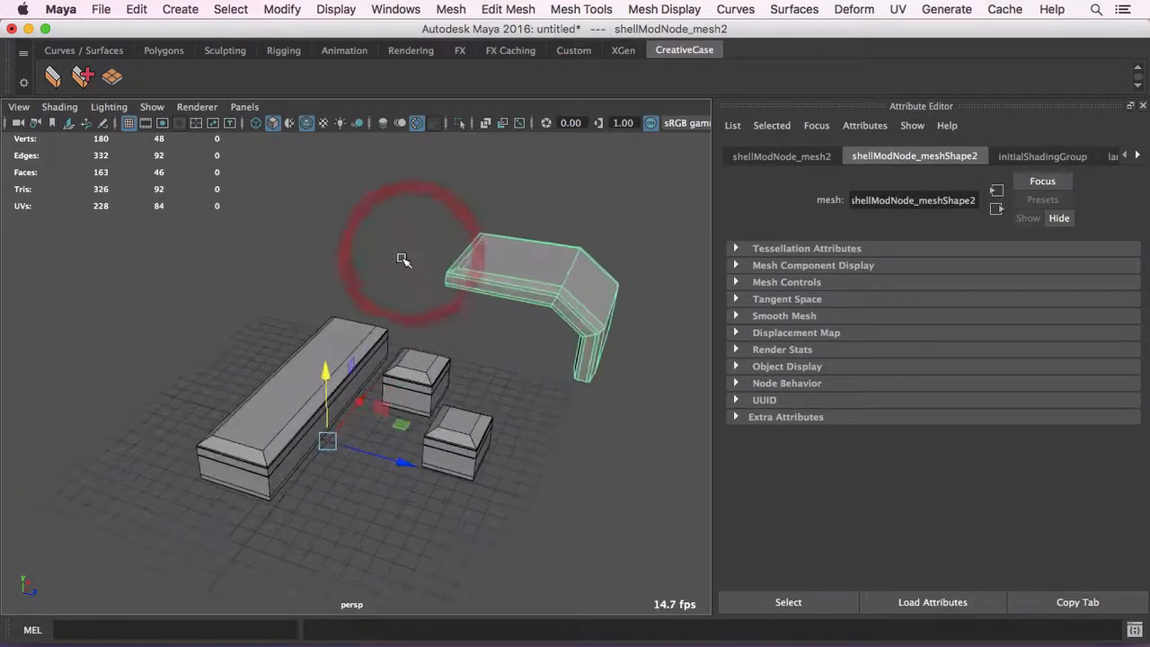
pyautogui.keyDown('alt'); pyautogui.moveTo(403, 259); pyautogui.dragTo(385, 249, button='middle'); pyautogui.keyUp('alt')
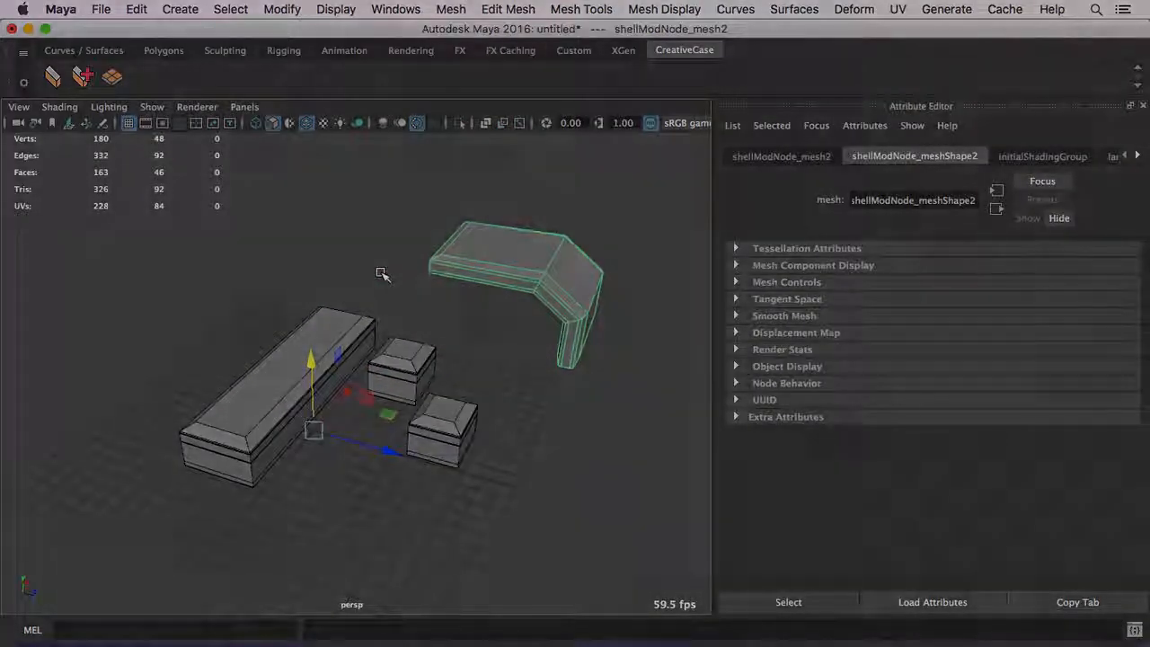